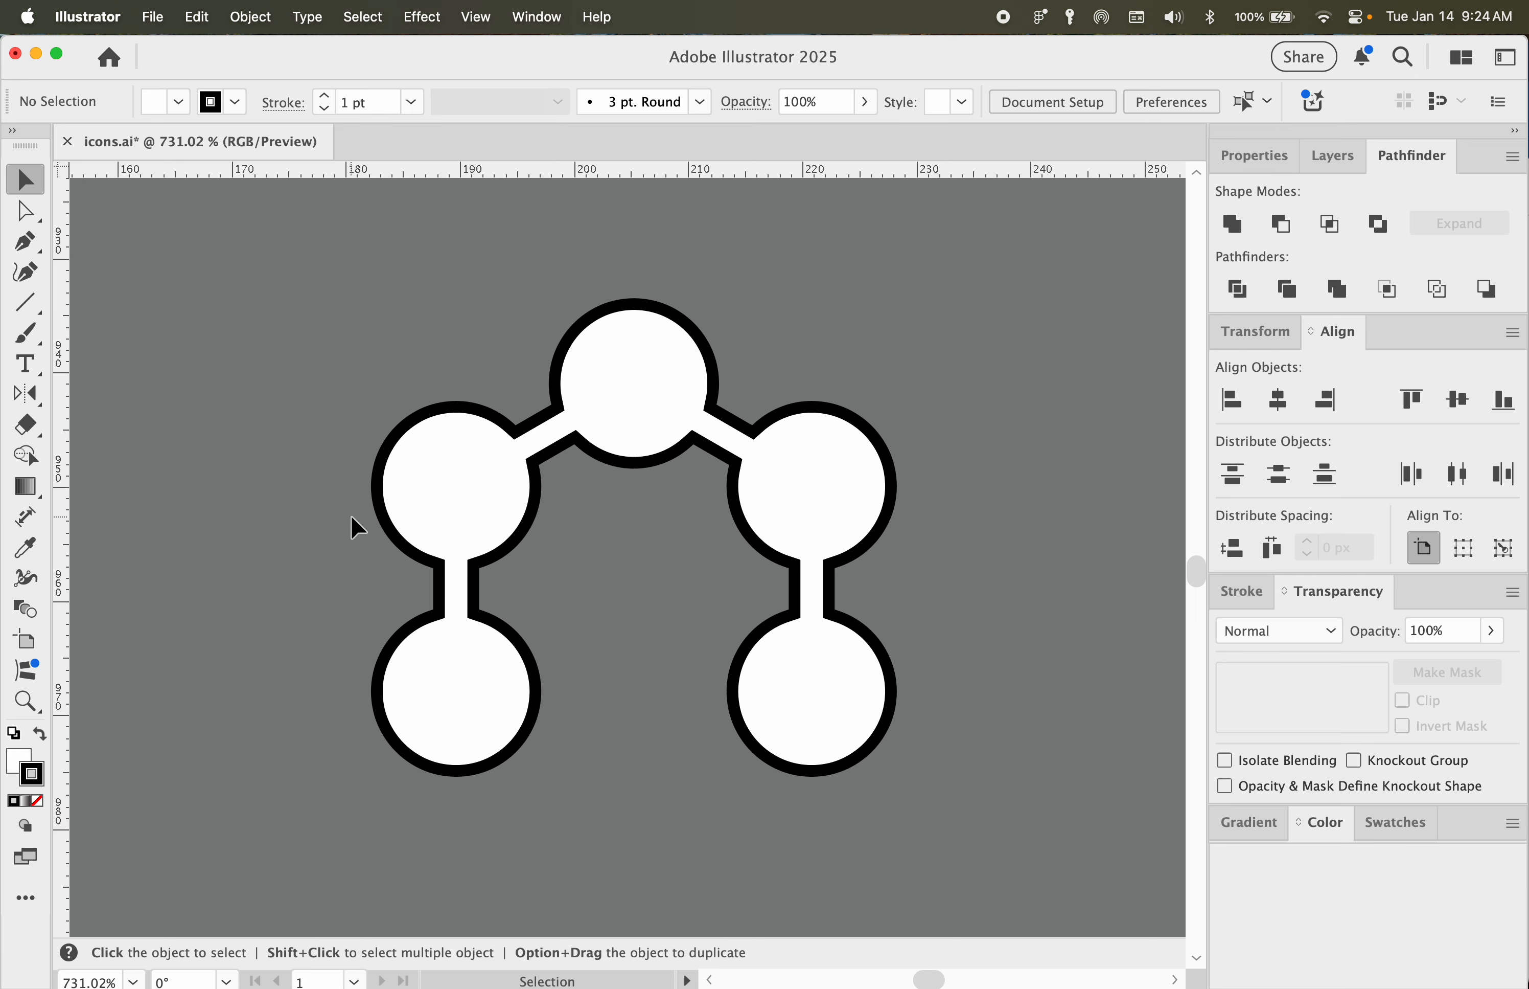
Step: Choose the Rectangle tool and switch the artwork display to Outline mode
key(m)
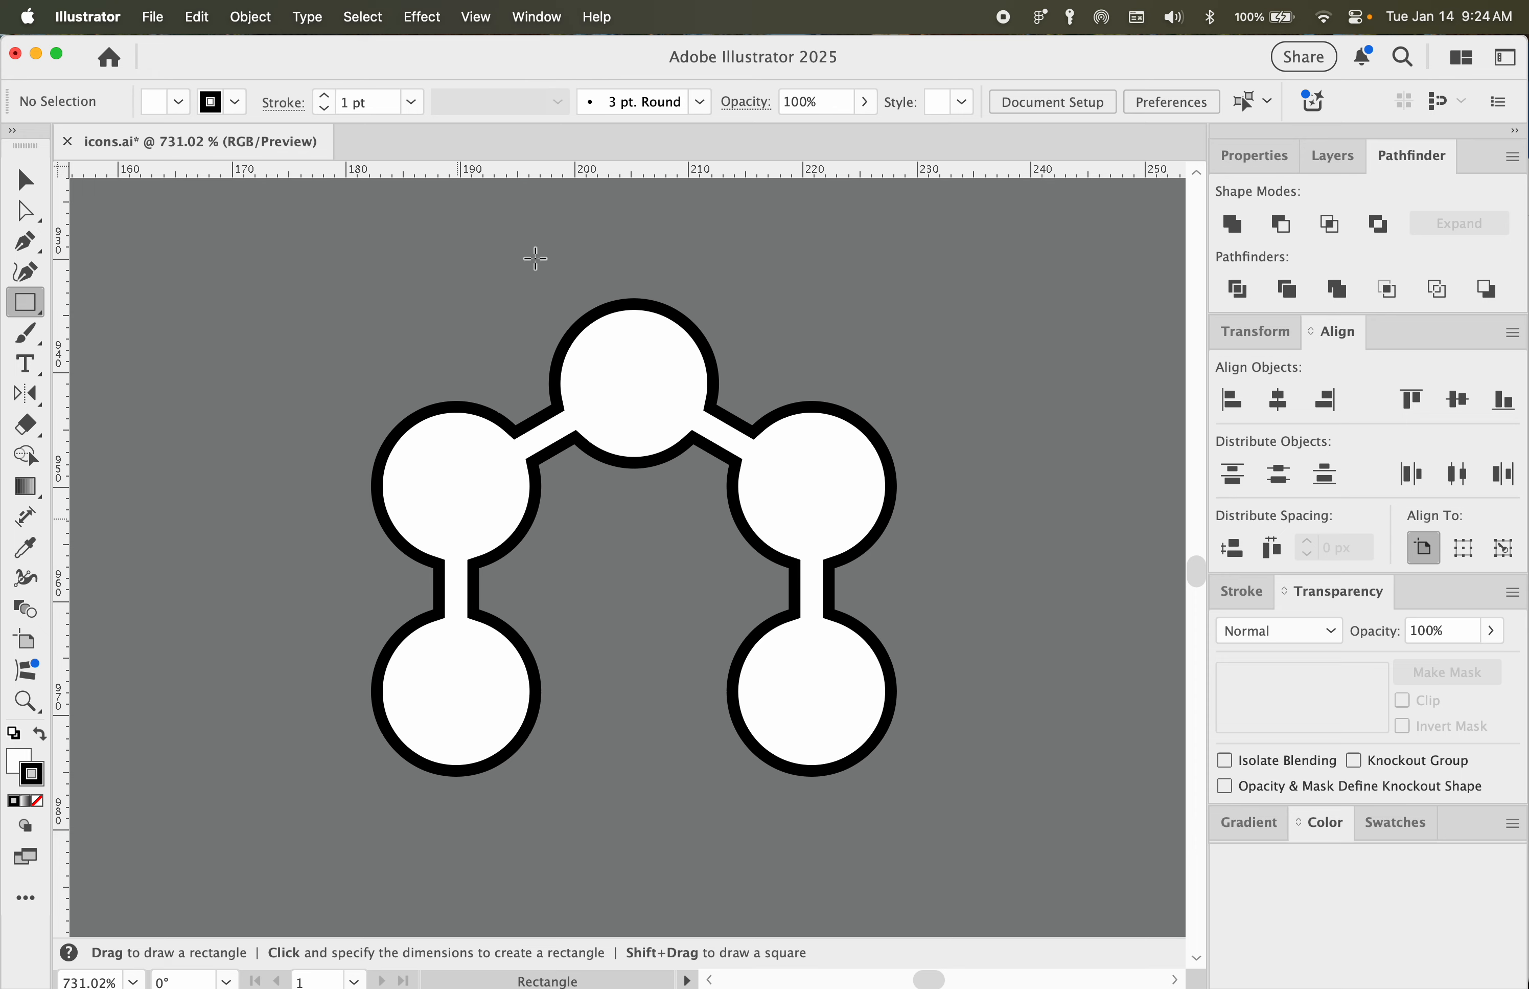
click(514, 18)
mouse_move(475, 21)
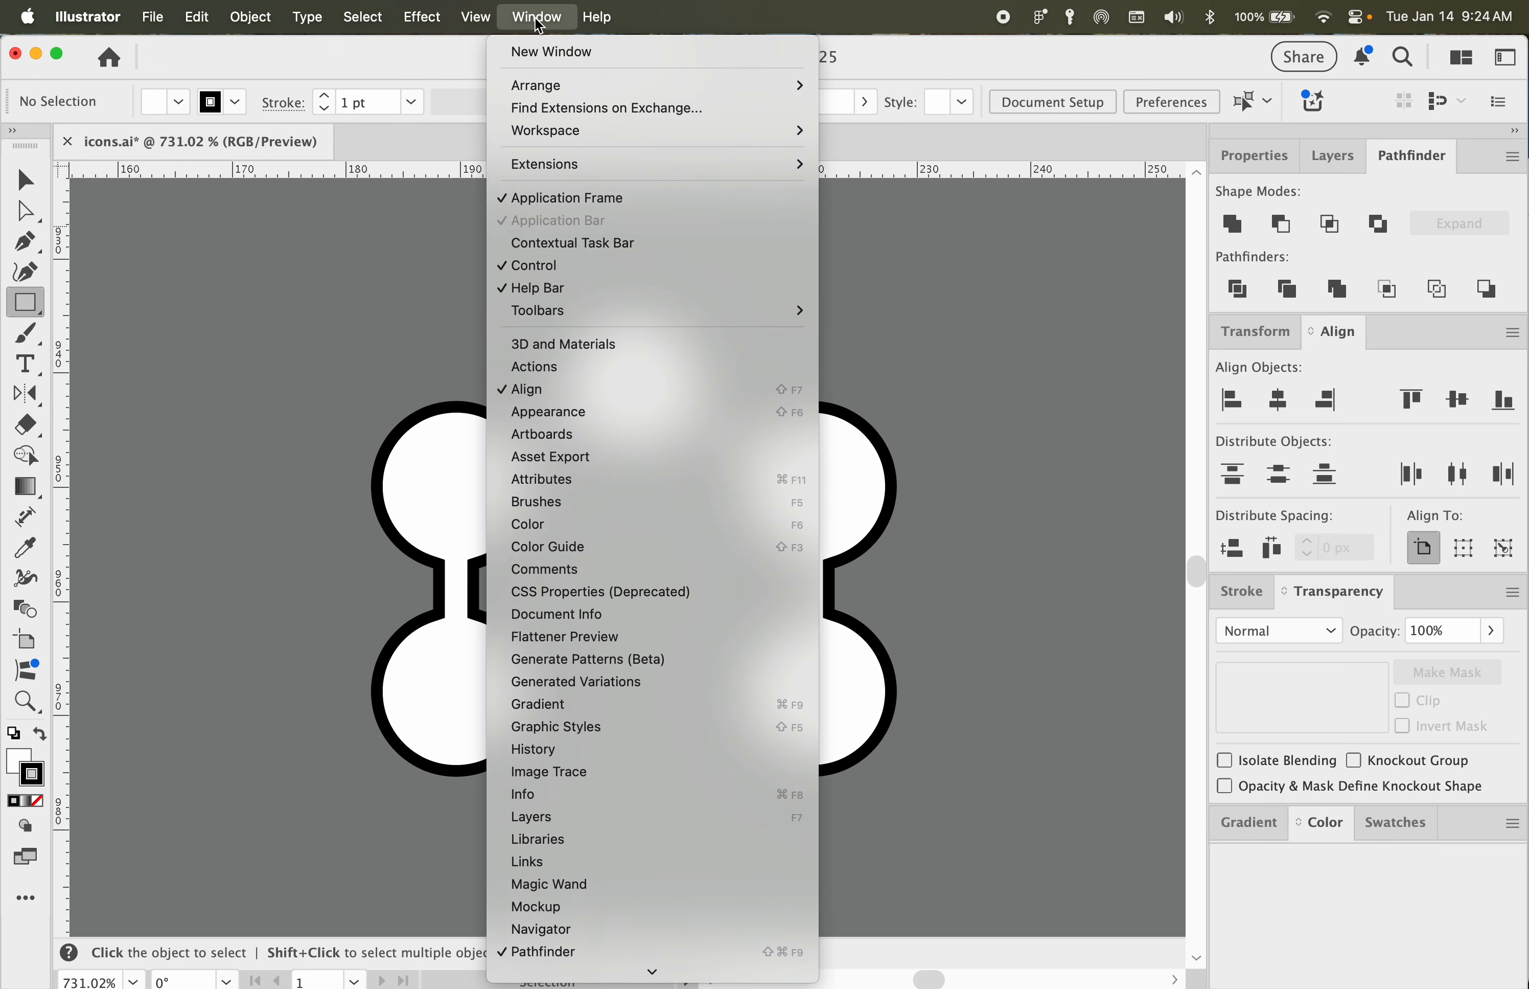
click(492, 19)
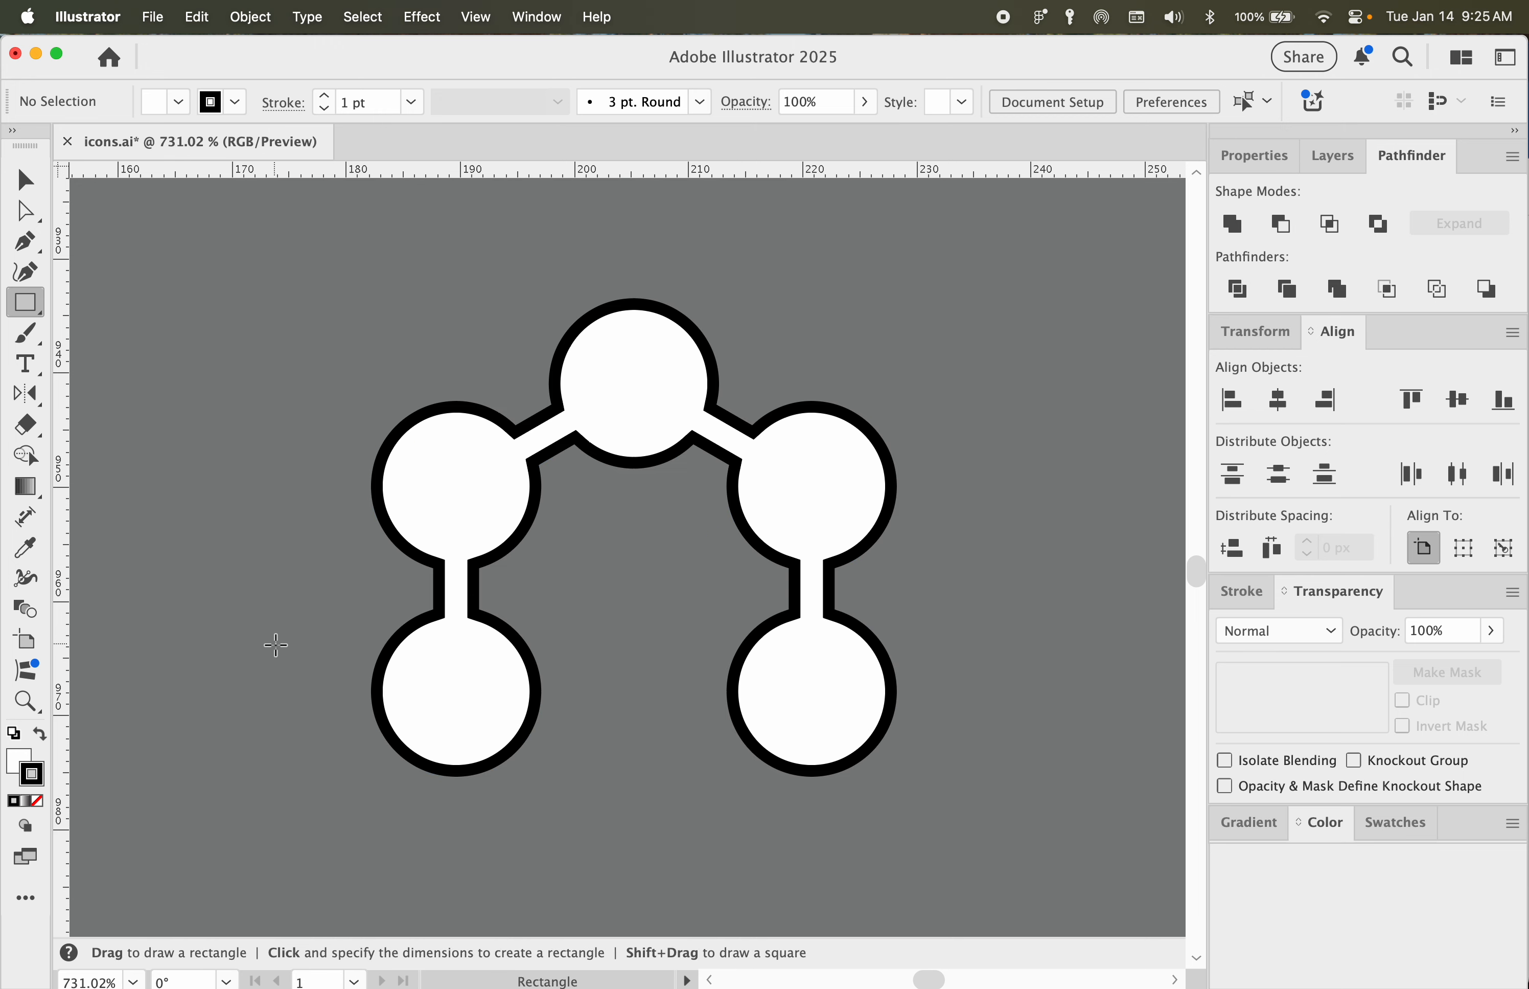
click(488, 19)
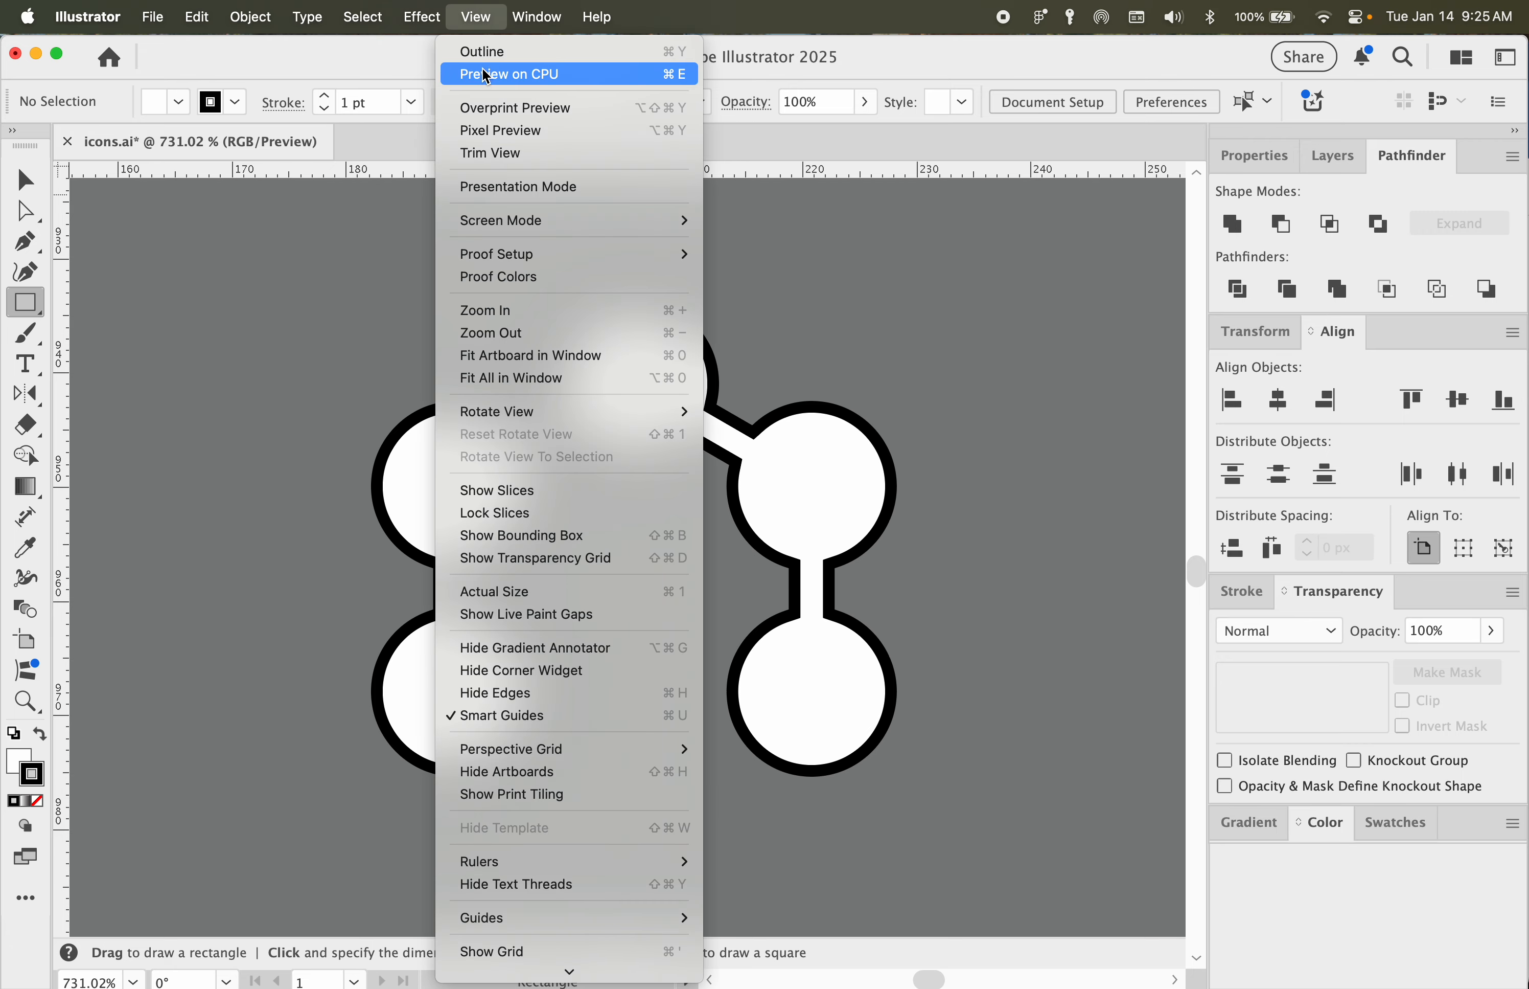
click(485, 52)
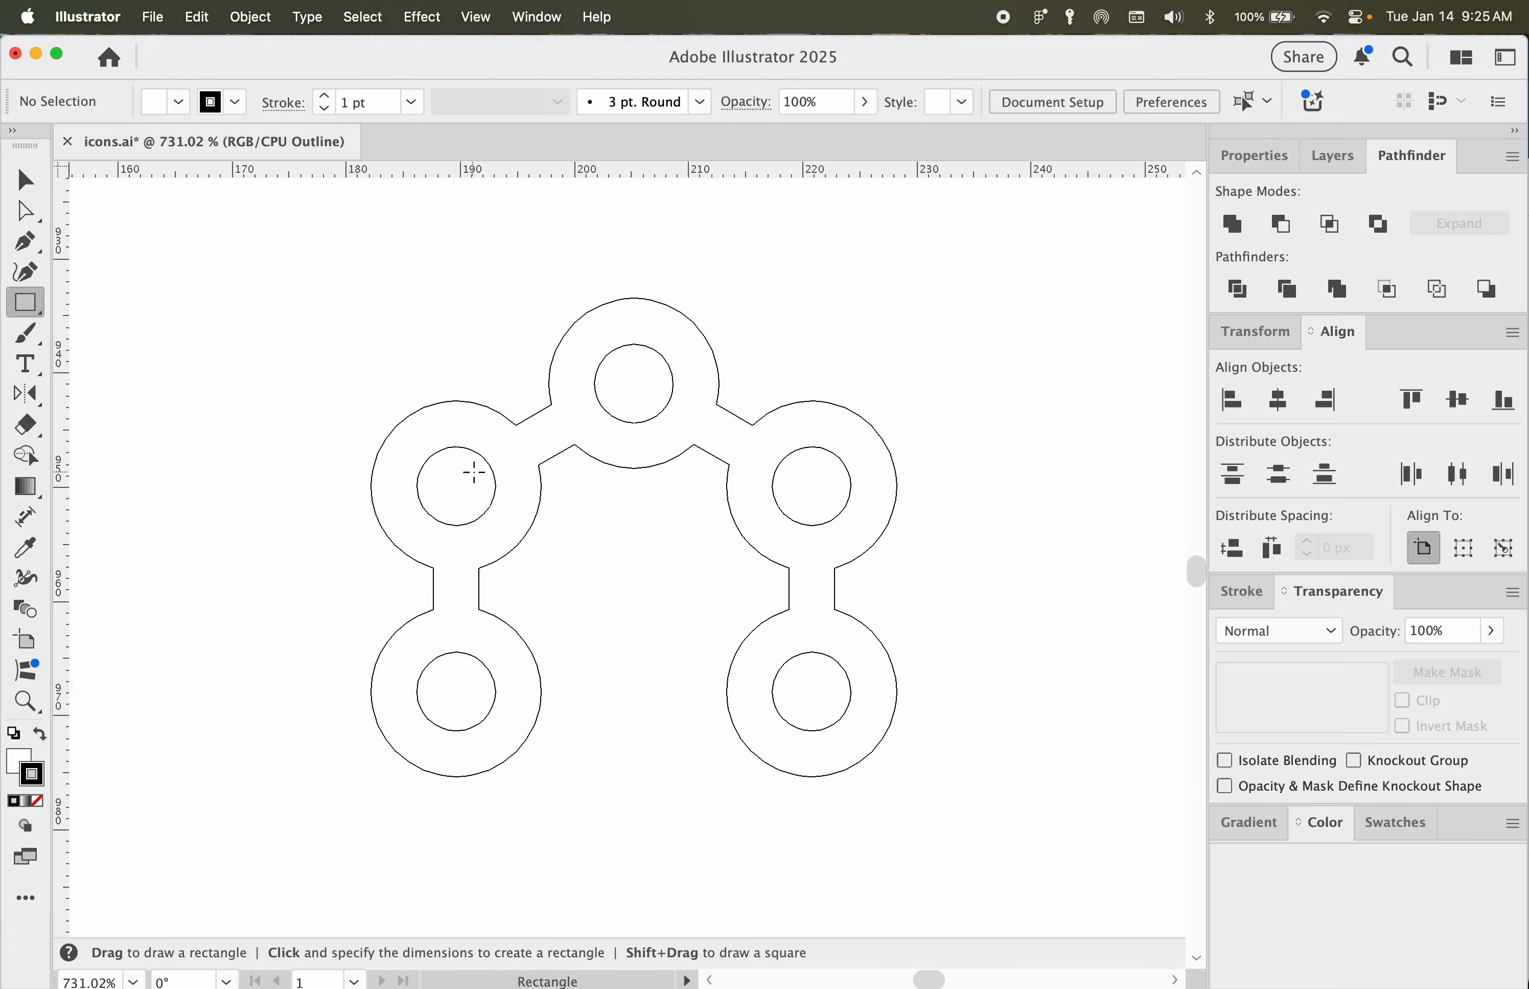
Step: Draw a rectangle between the corner anchors of the left vertical connector, with a black fill and no stroke
scroll(428, 574, up, 10)
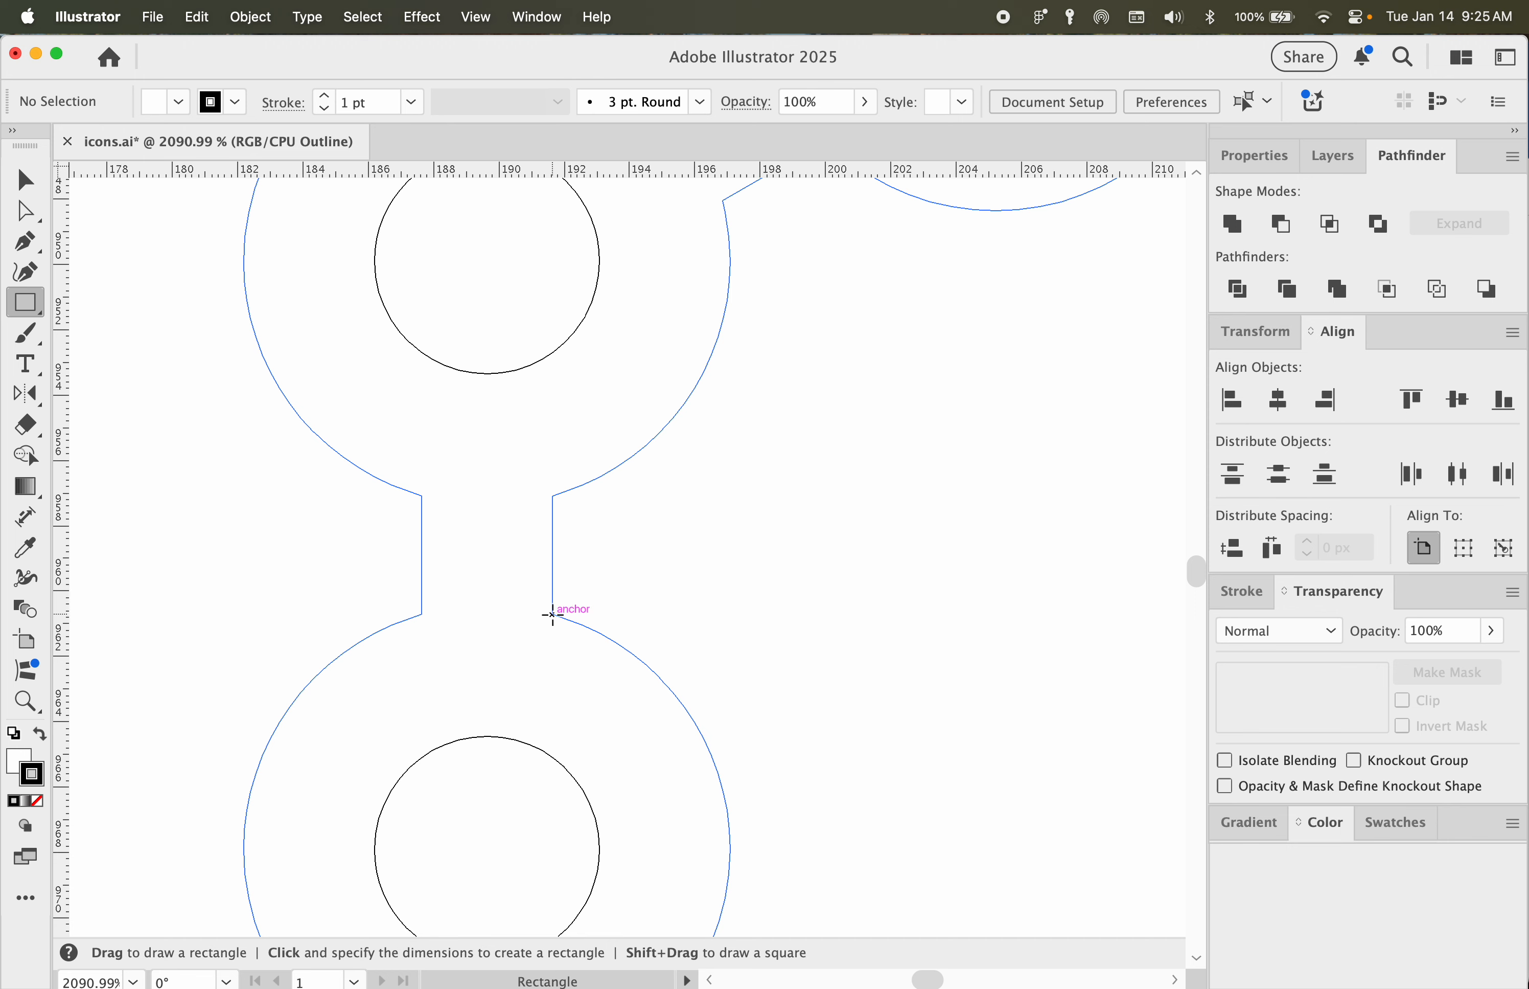
drag(552, 614, 422, 495)
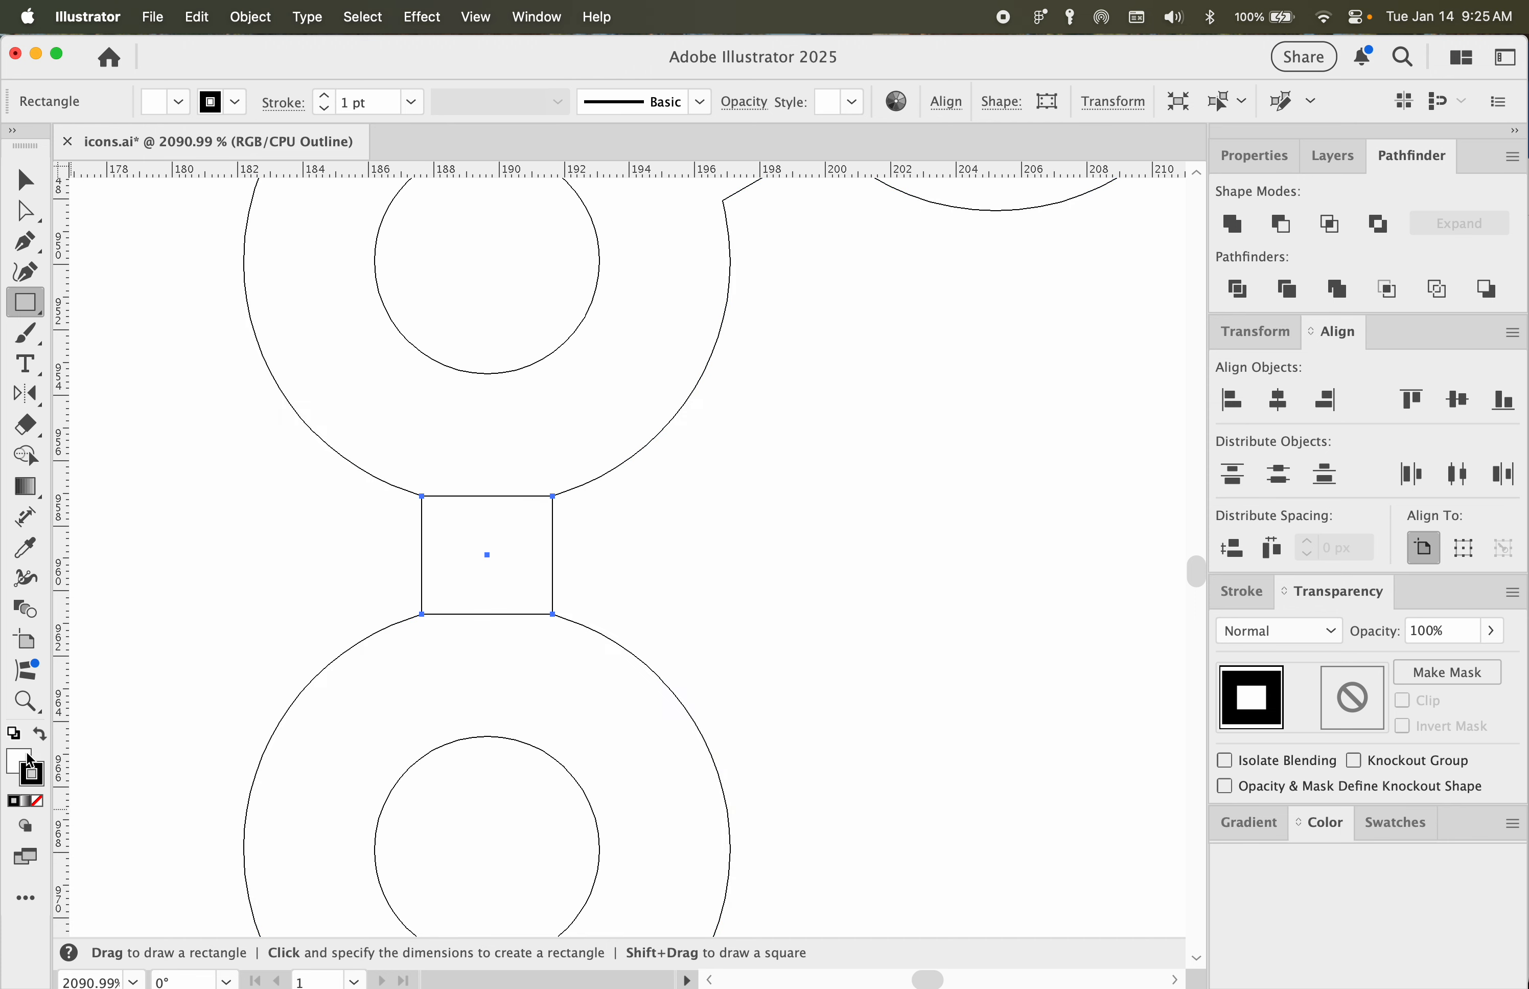
key(shift+x)
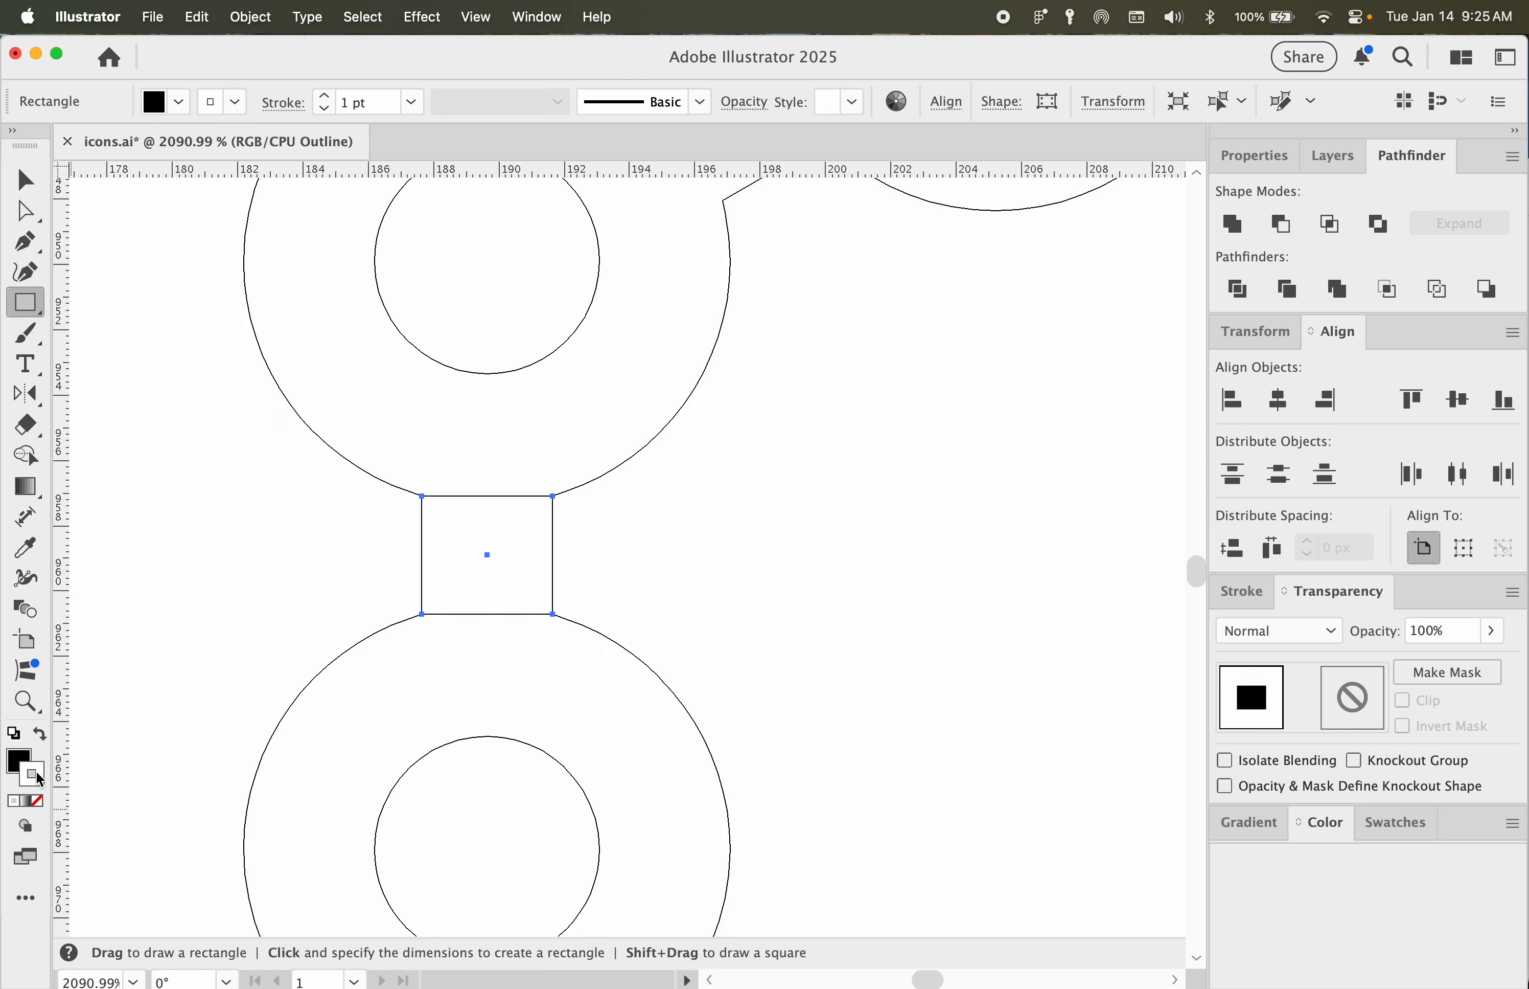
click(37, 800)
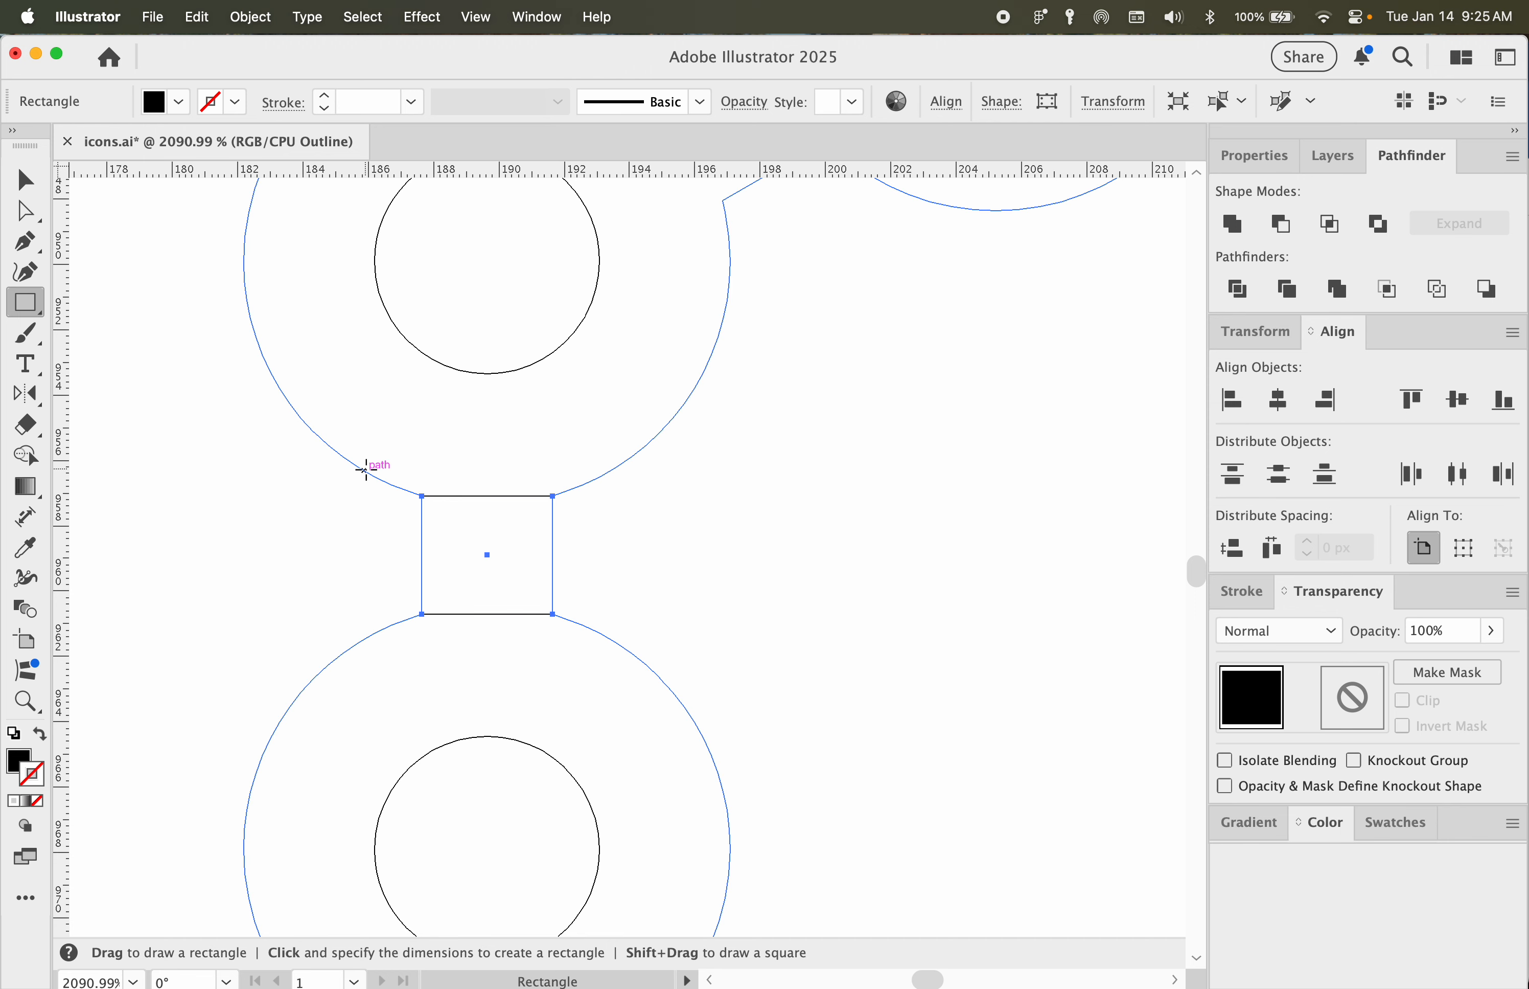
Step: Draw a straight horizontal line level with the rectangle's centre, crossing both vertical connectors
key(backslash)
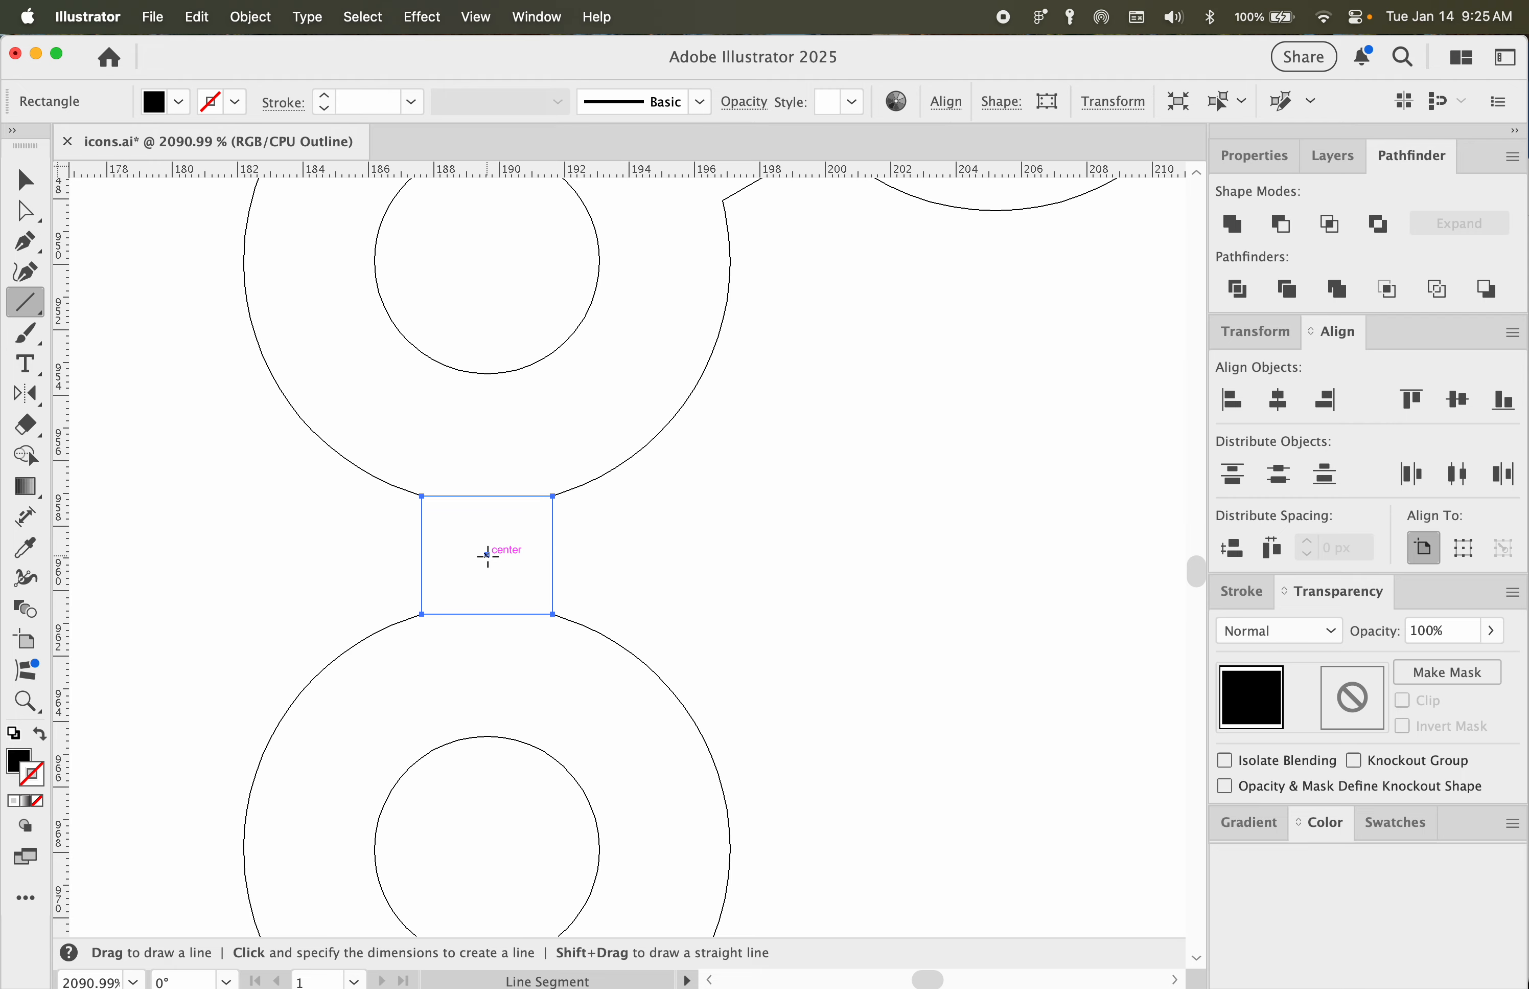
scroll(486, 556, down, 5)
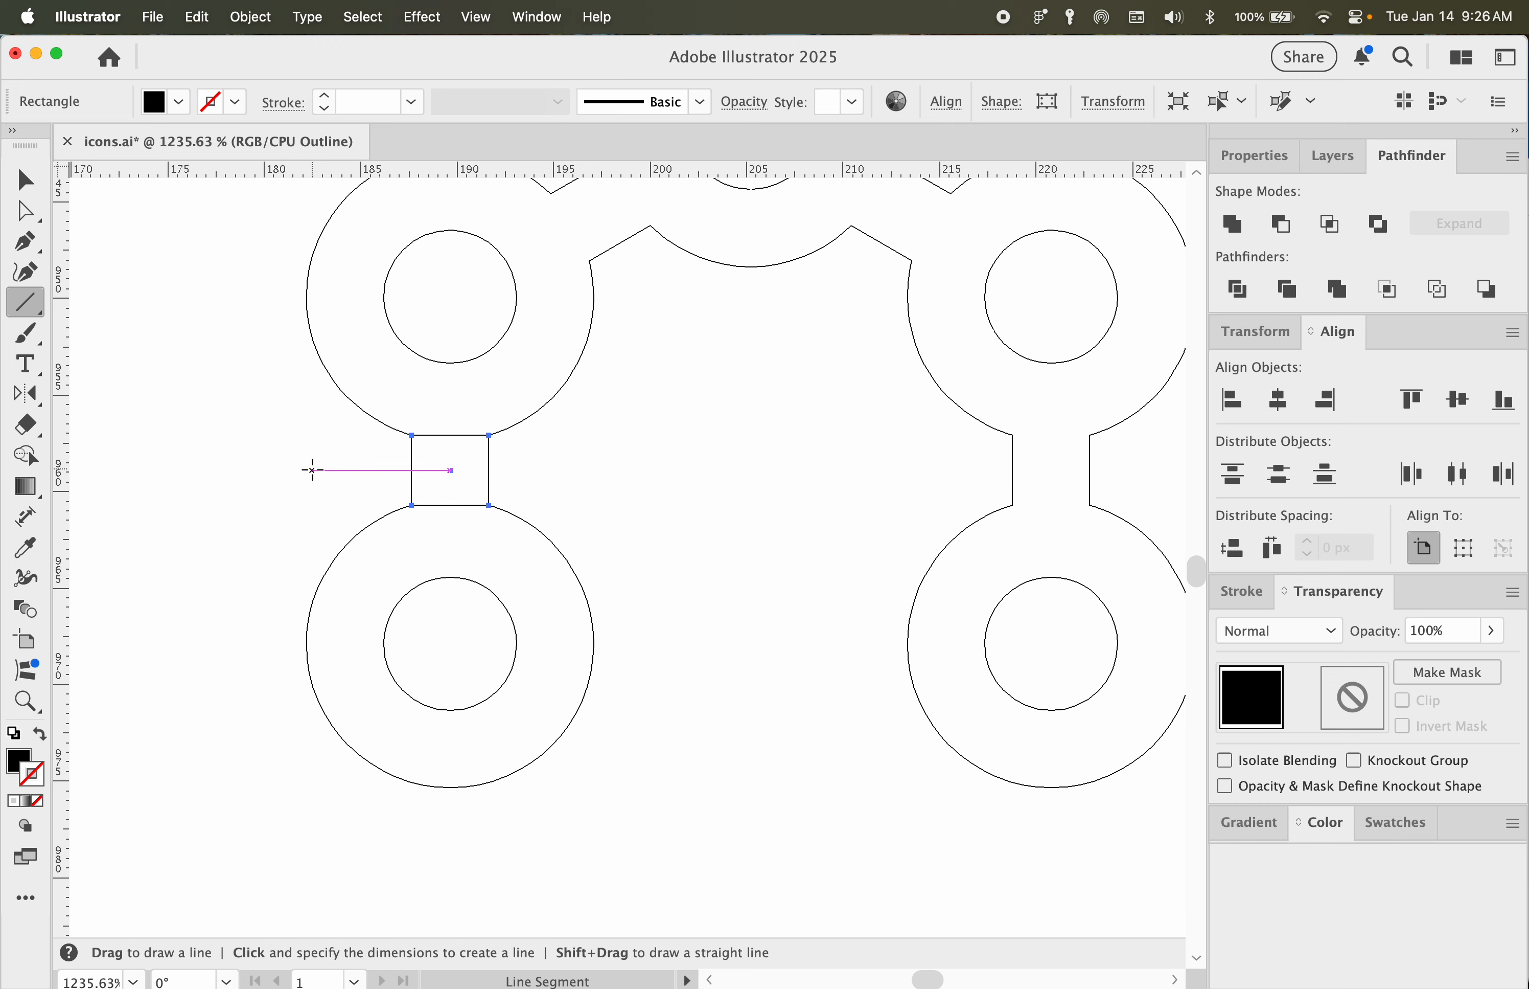
drag(313, 470, 1177, 470)
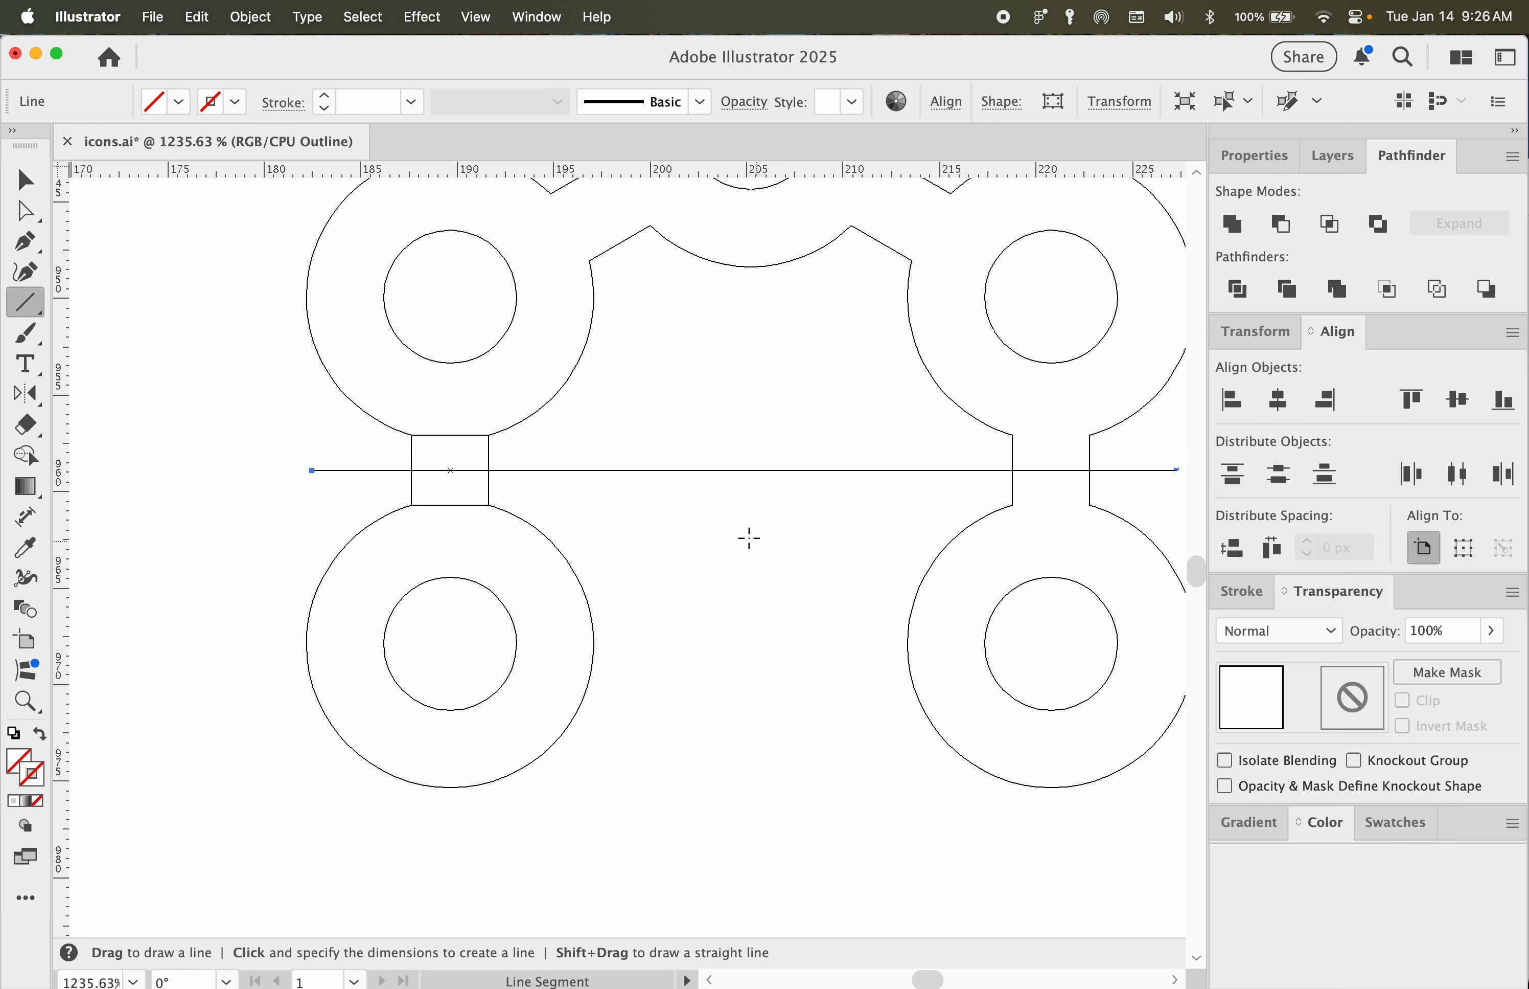
Step: Delete the helper rectangle from the left connector, keeping the horizontal line
key(v)
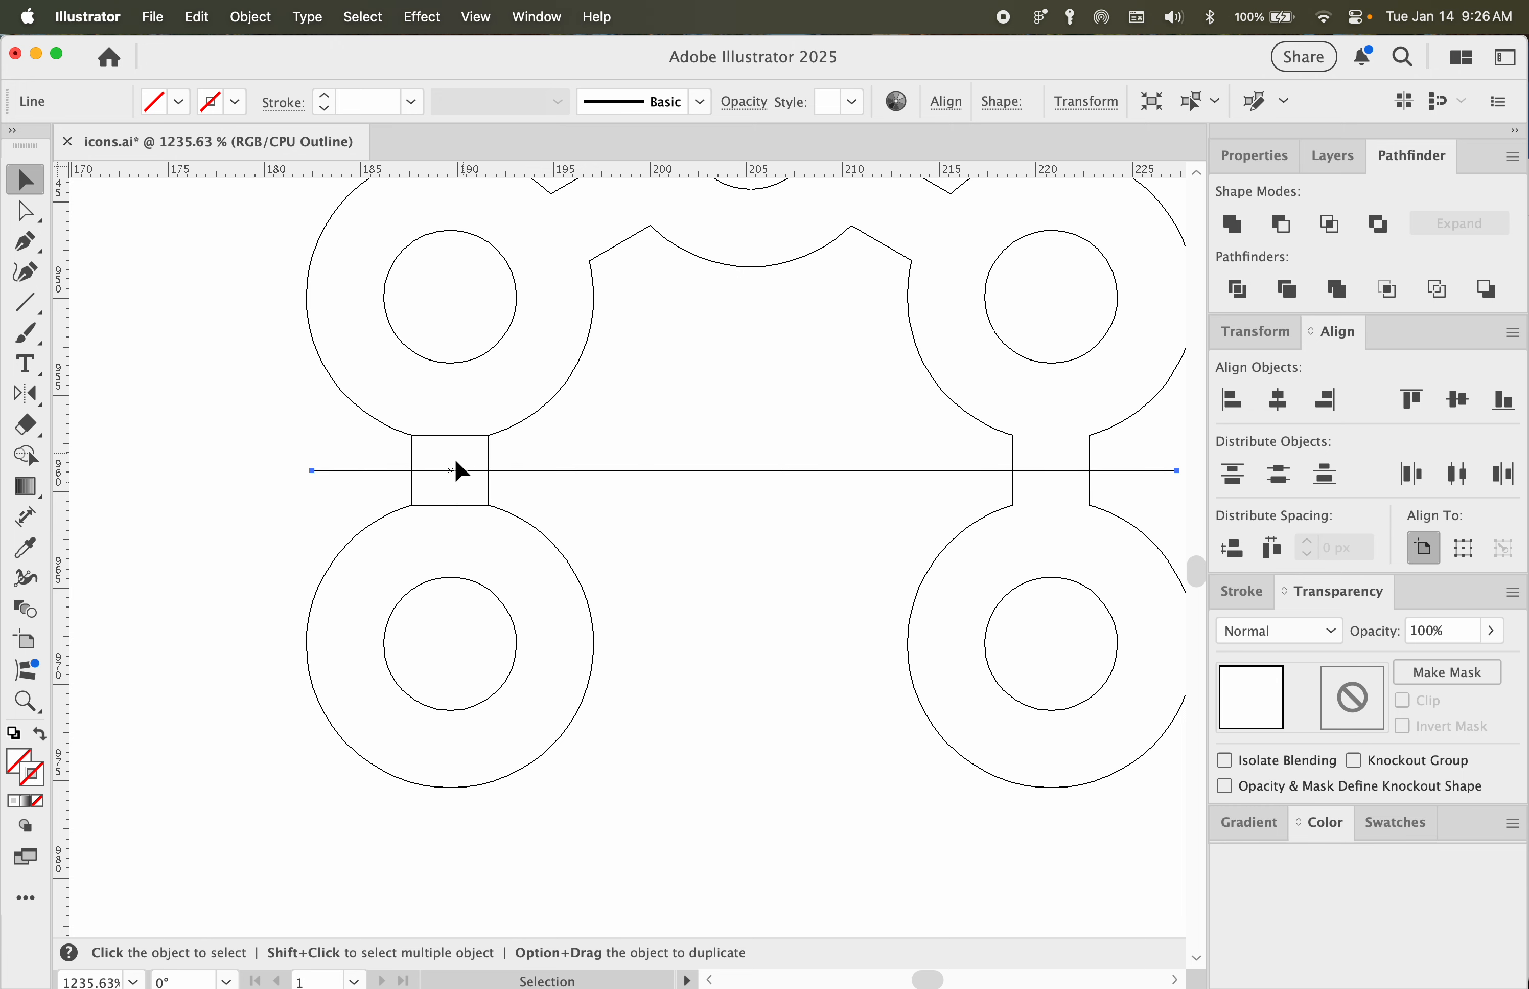
click(490, 447)
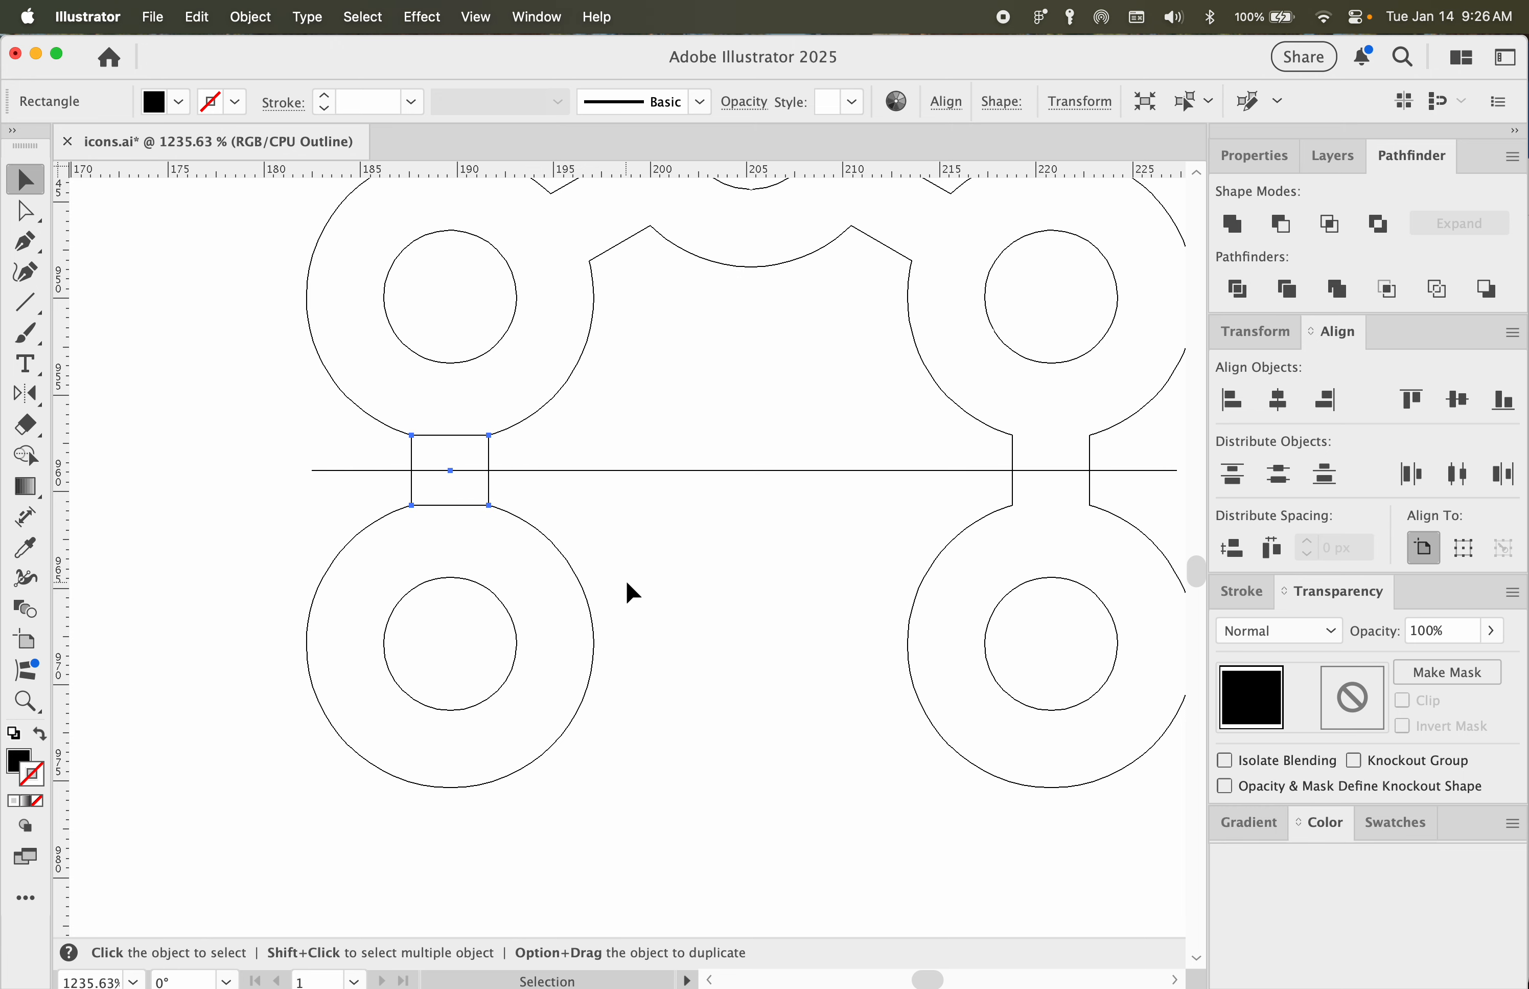
key(Delete)
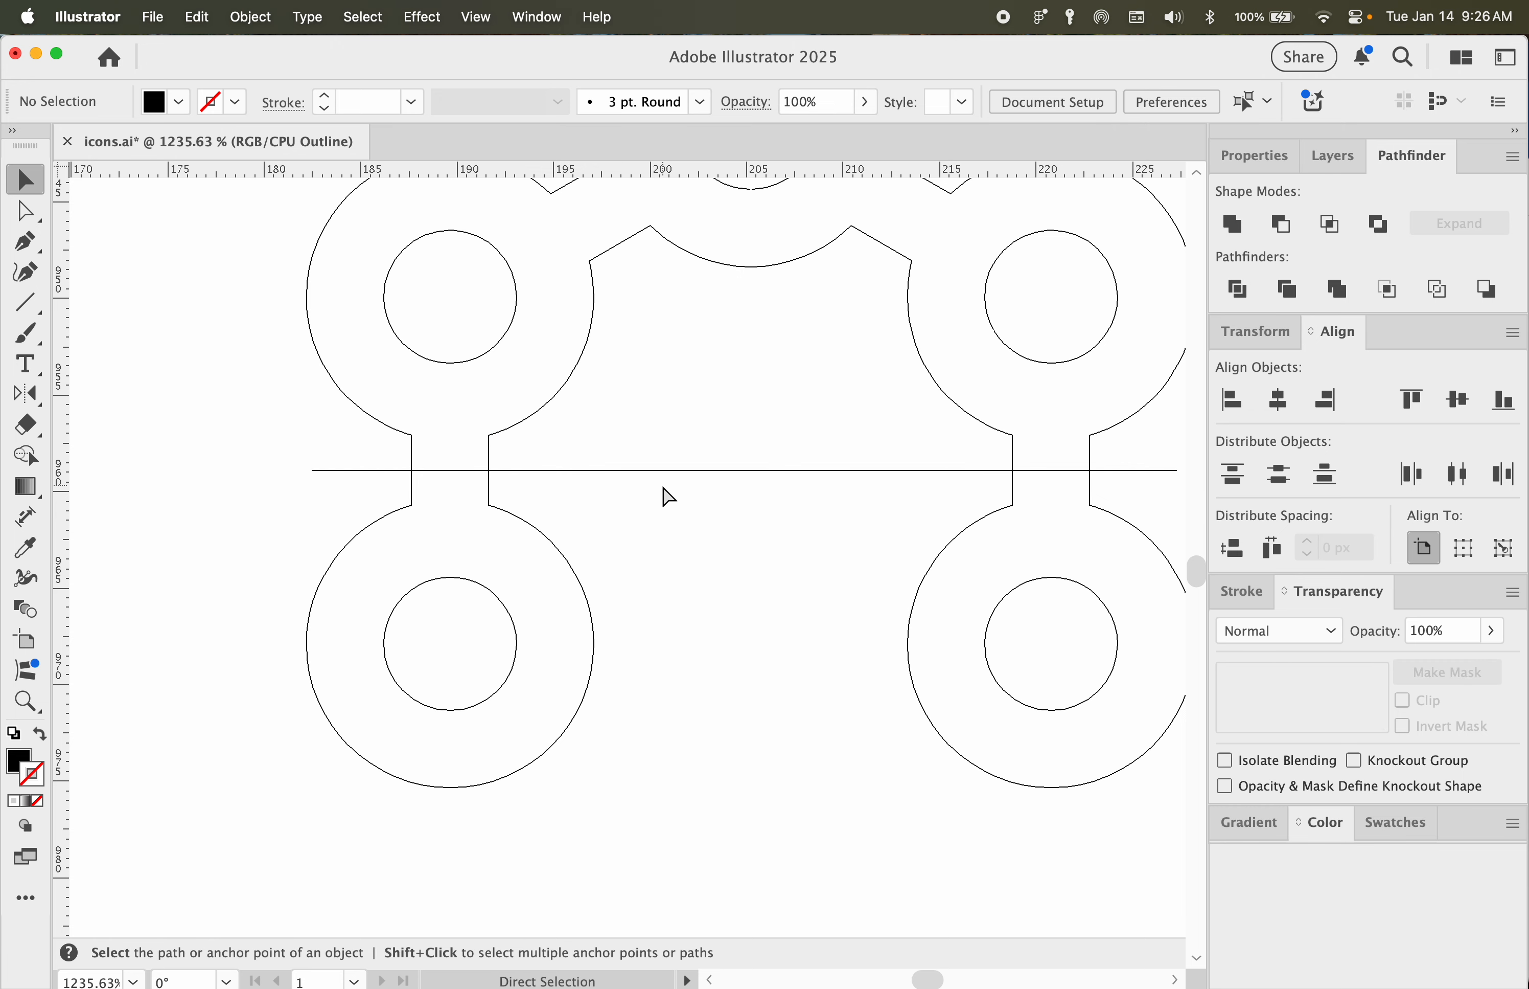
Step: Check the whole shape in Preview mode, then return to Outline mode
key(super+y)
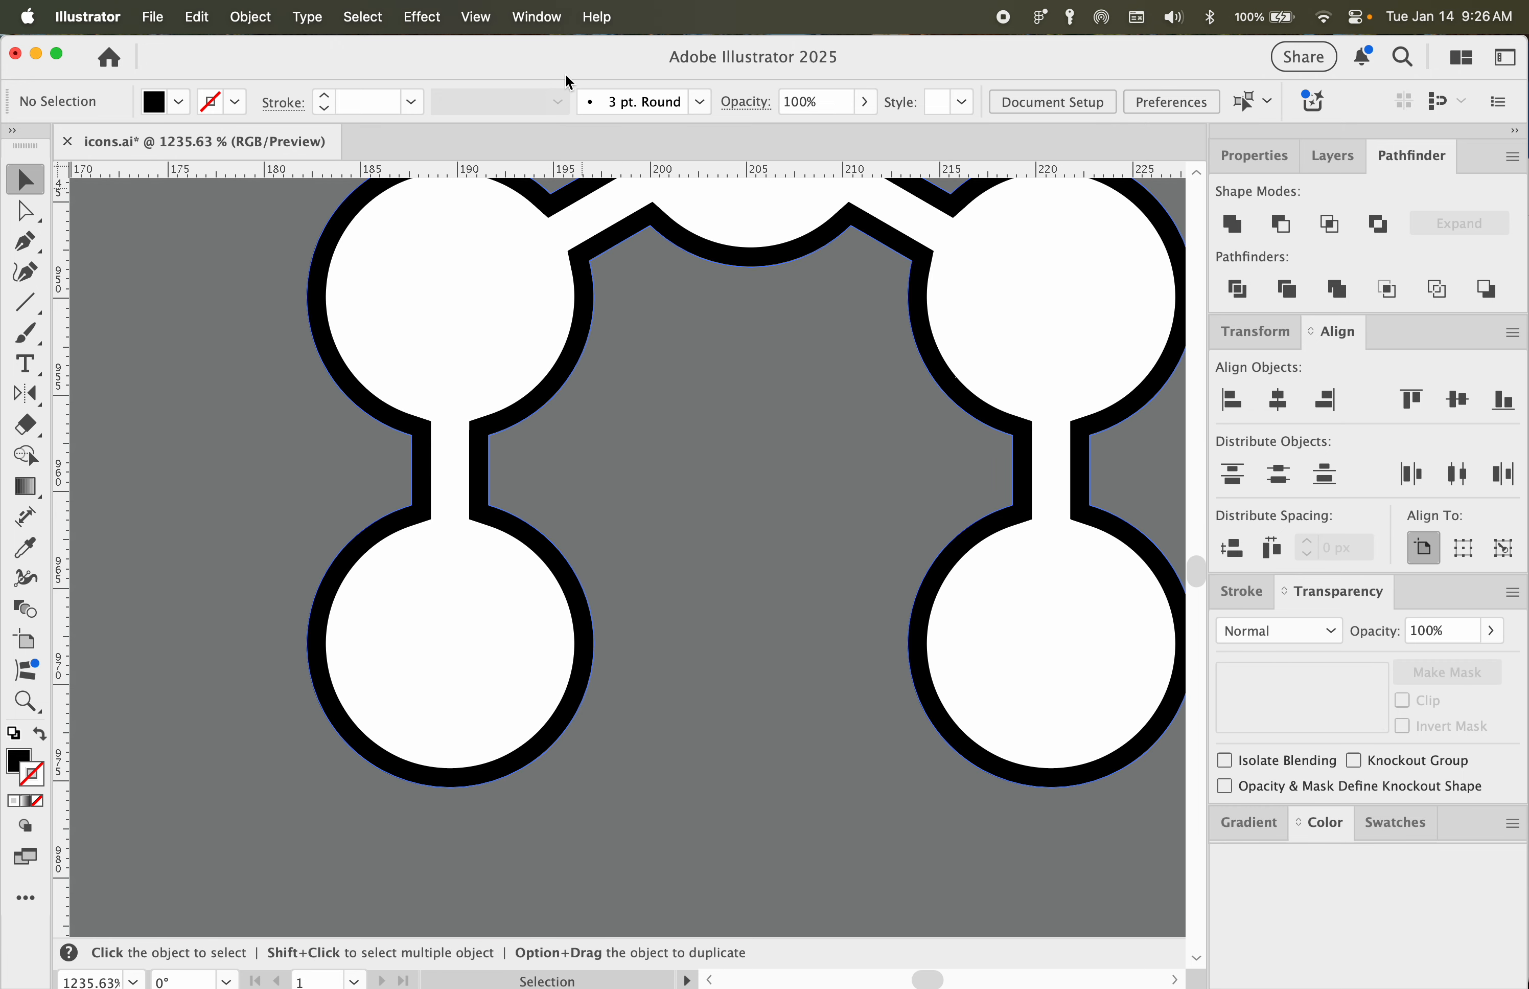
click(476, 17)
click(476, 15)
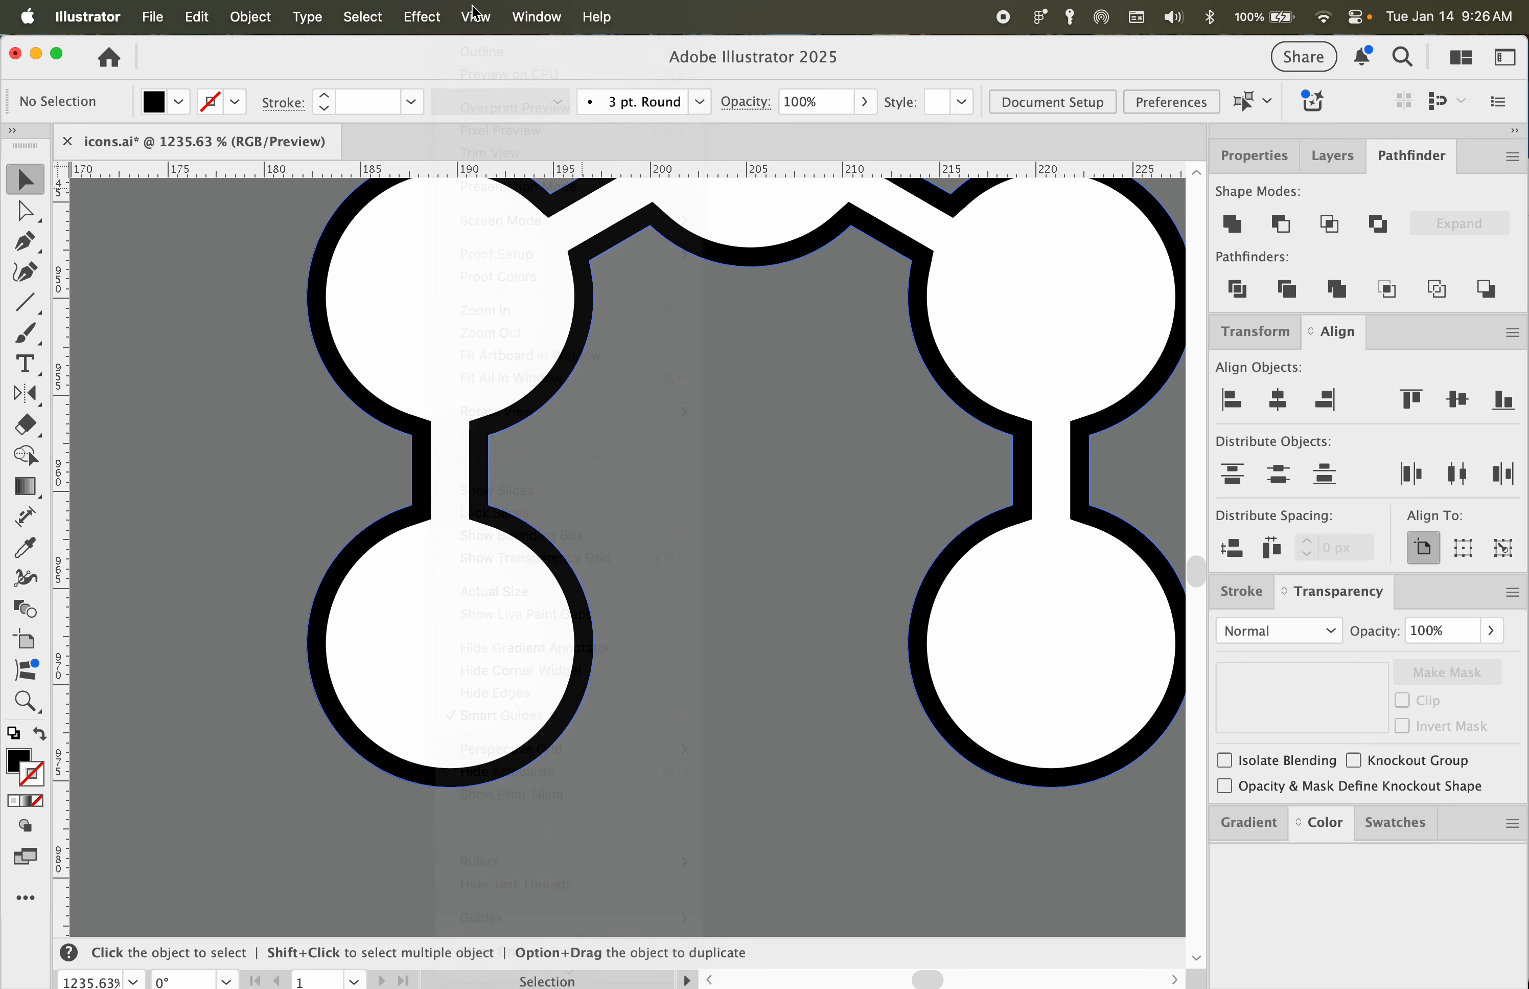
scroll(797, 502, down, 4)
scroll(802, 501, right, 3)
scroll(801, 500, up, 1)
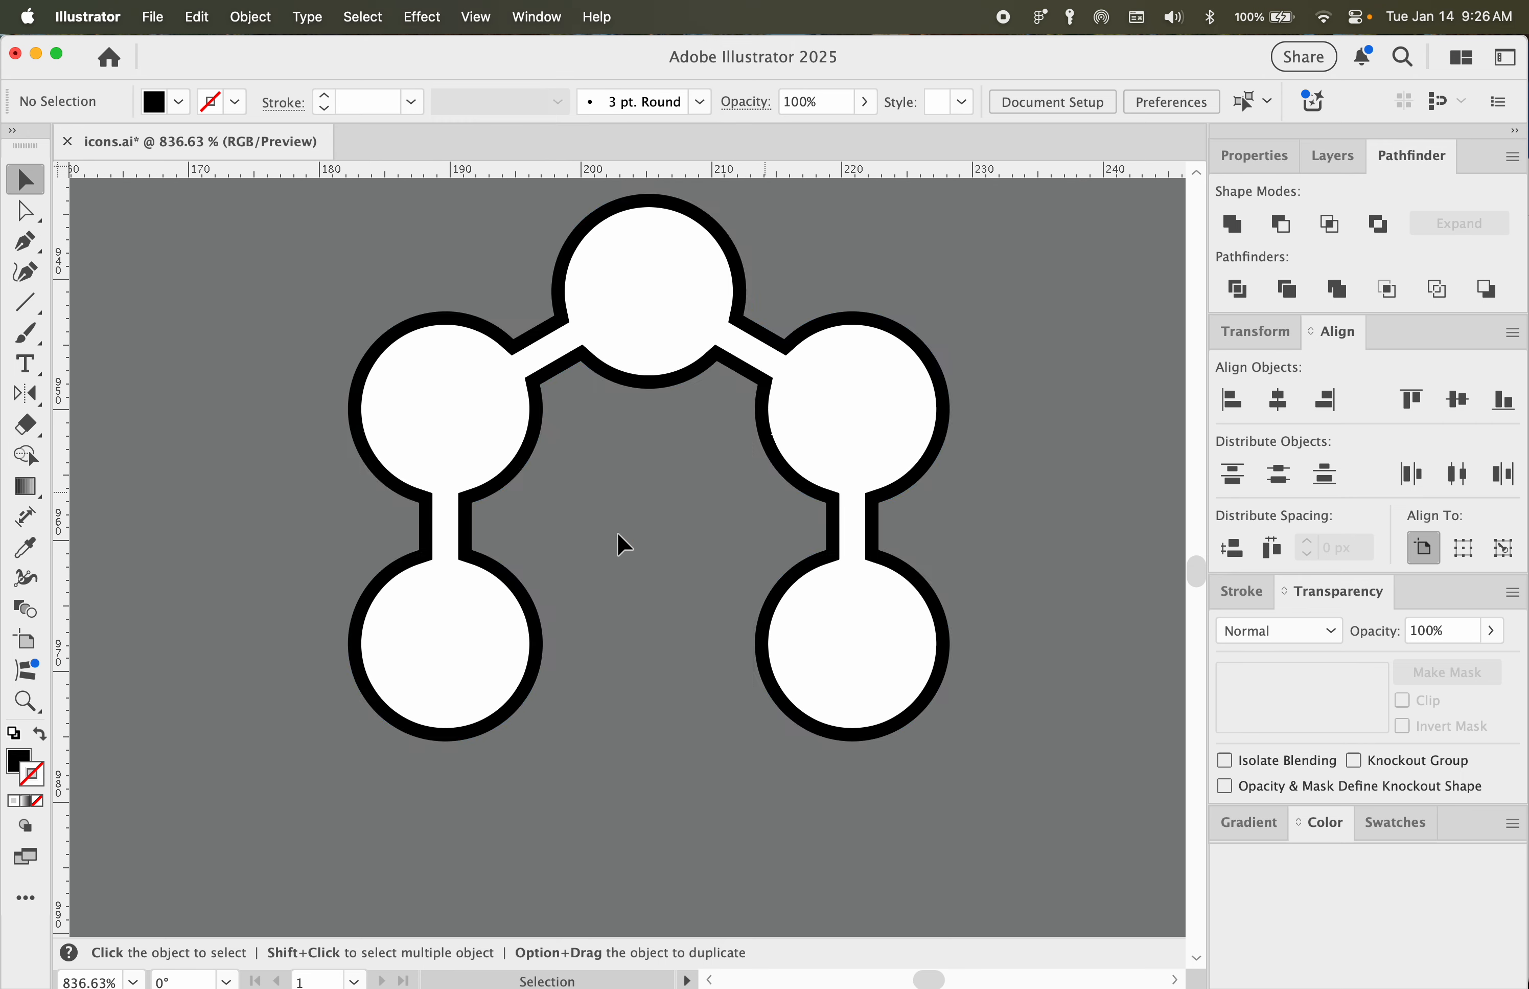
key(super+y)
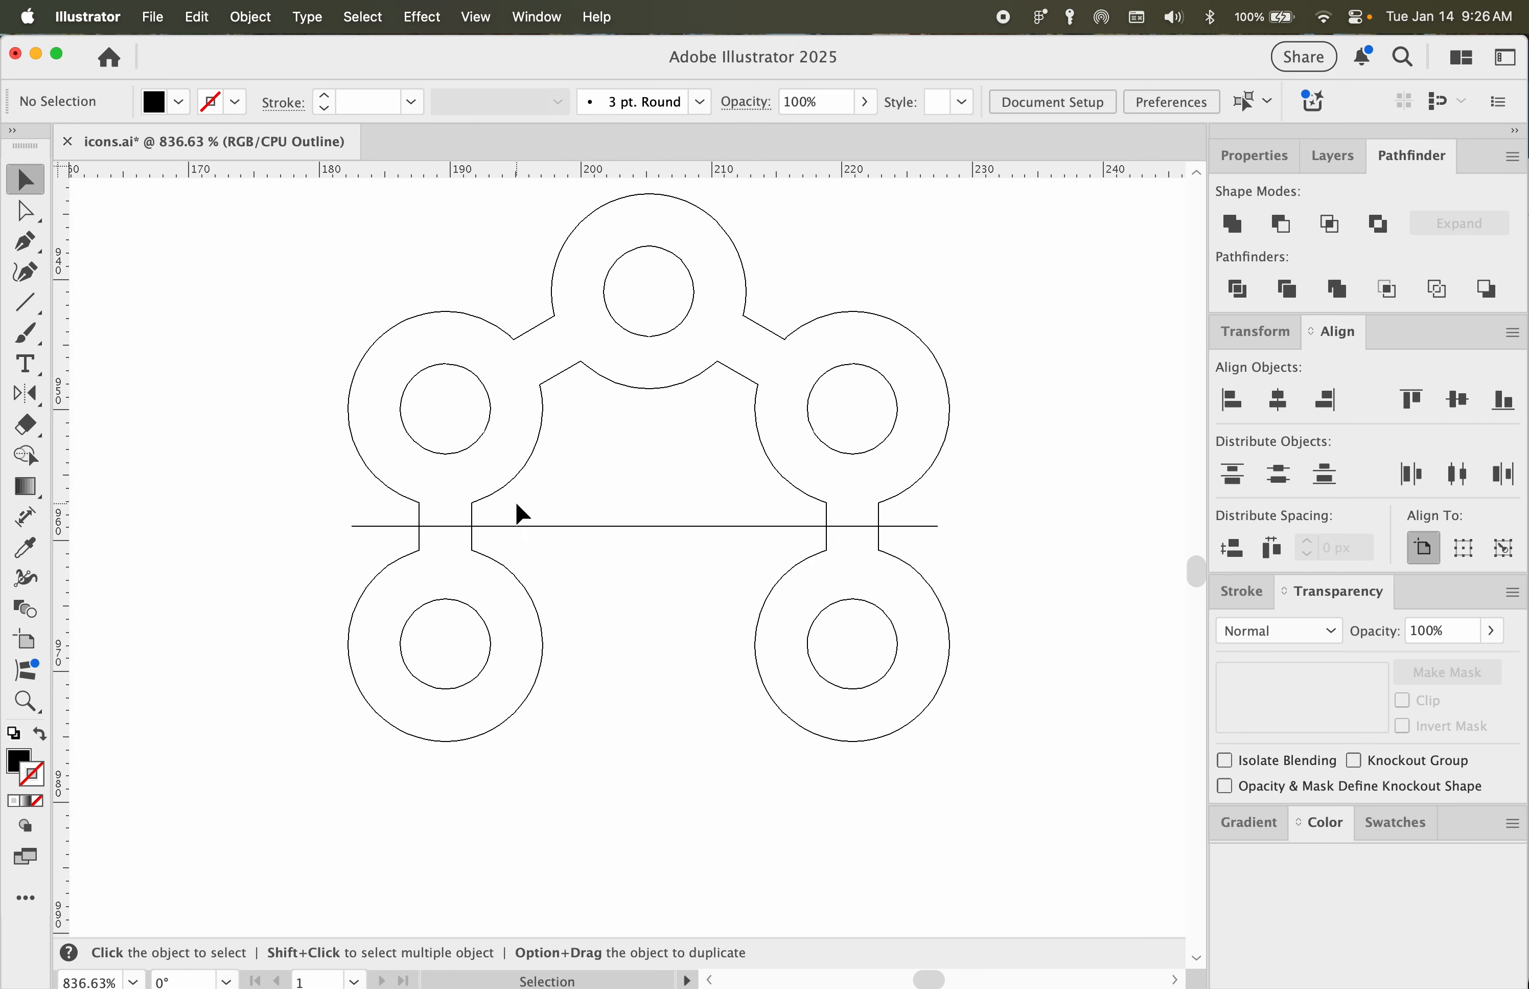
Step: Split the connected outline along the horizontal line with Divide Objects Below, and deselect everything
click(545, 527)
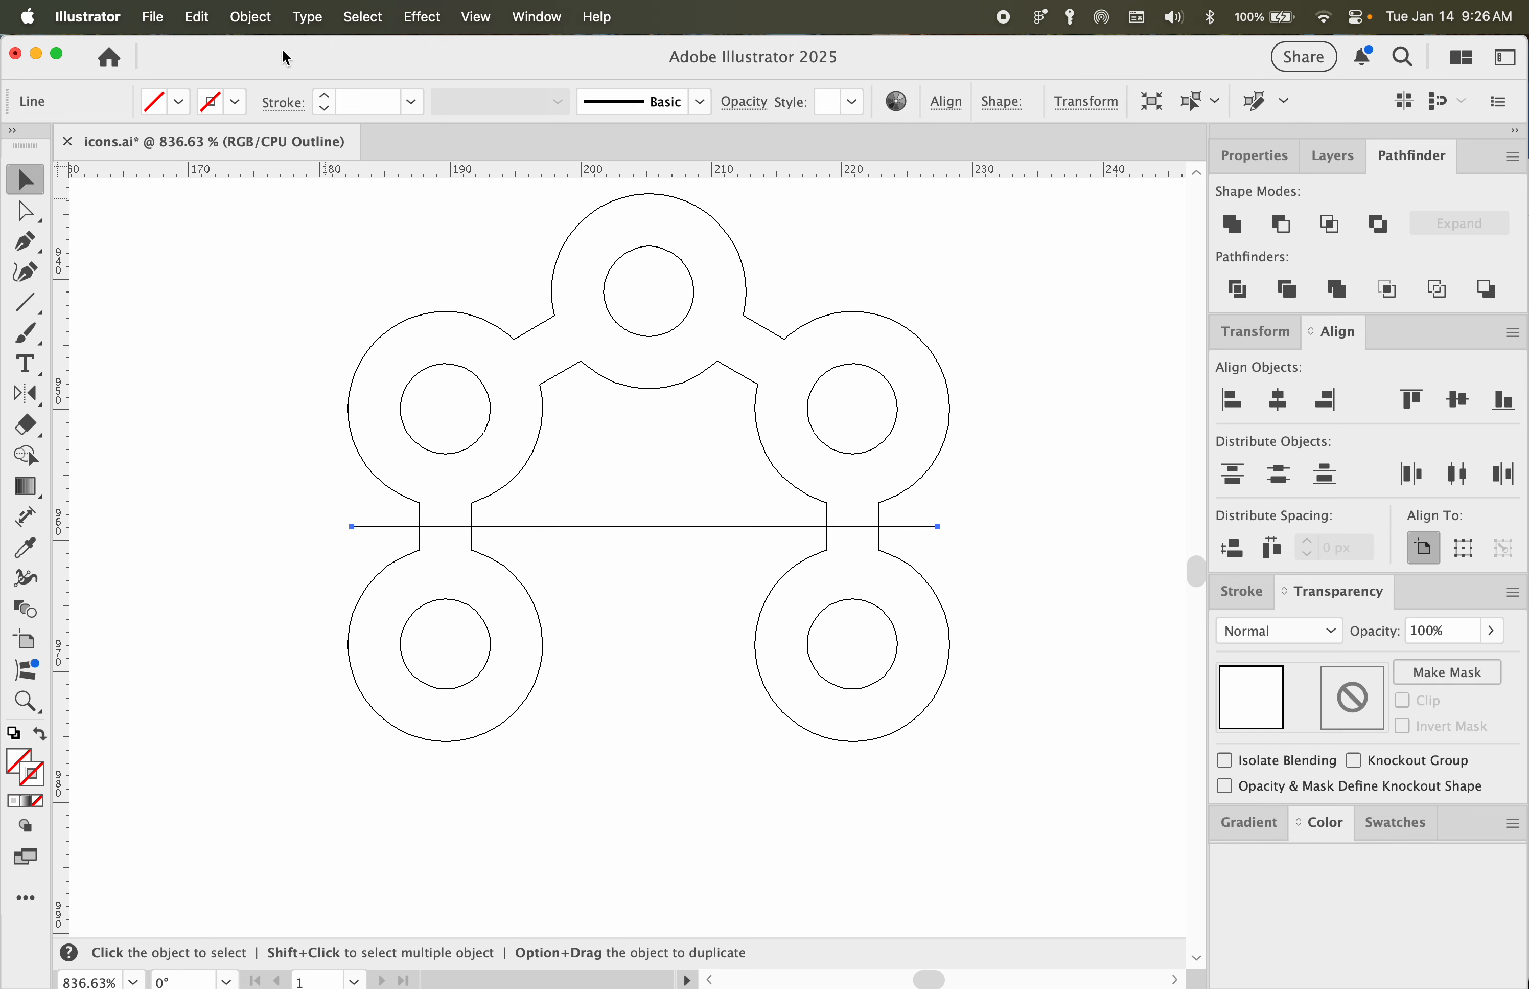
click(248, 19)
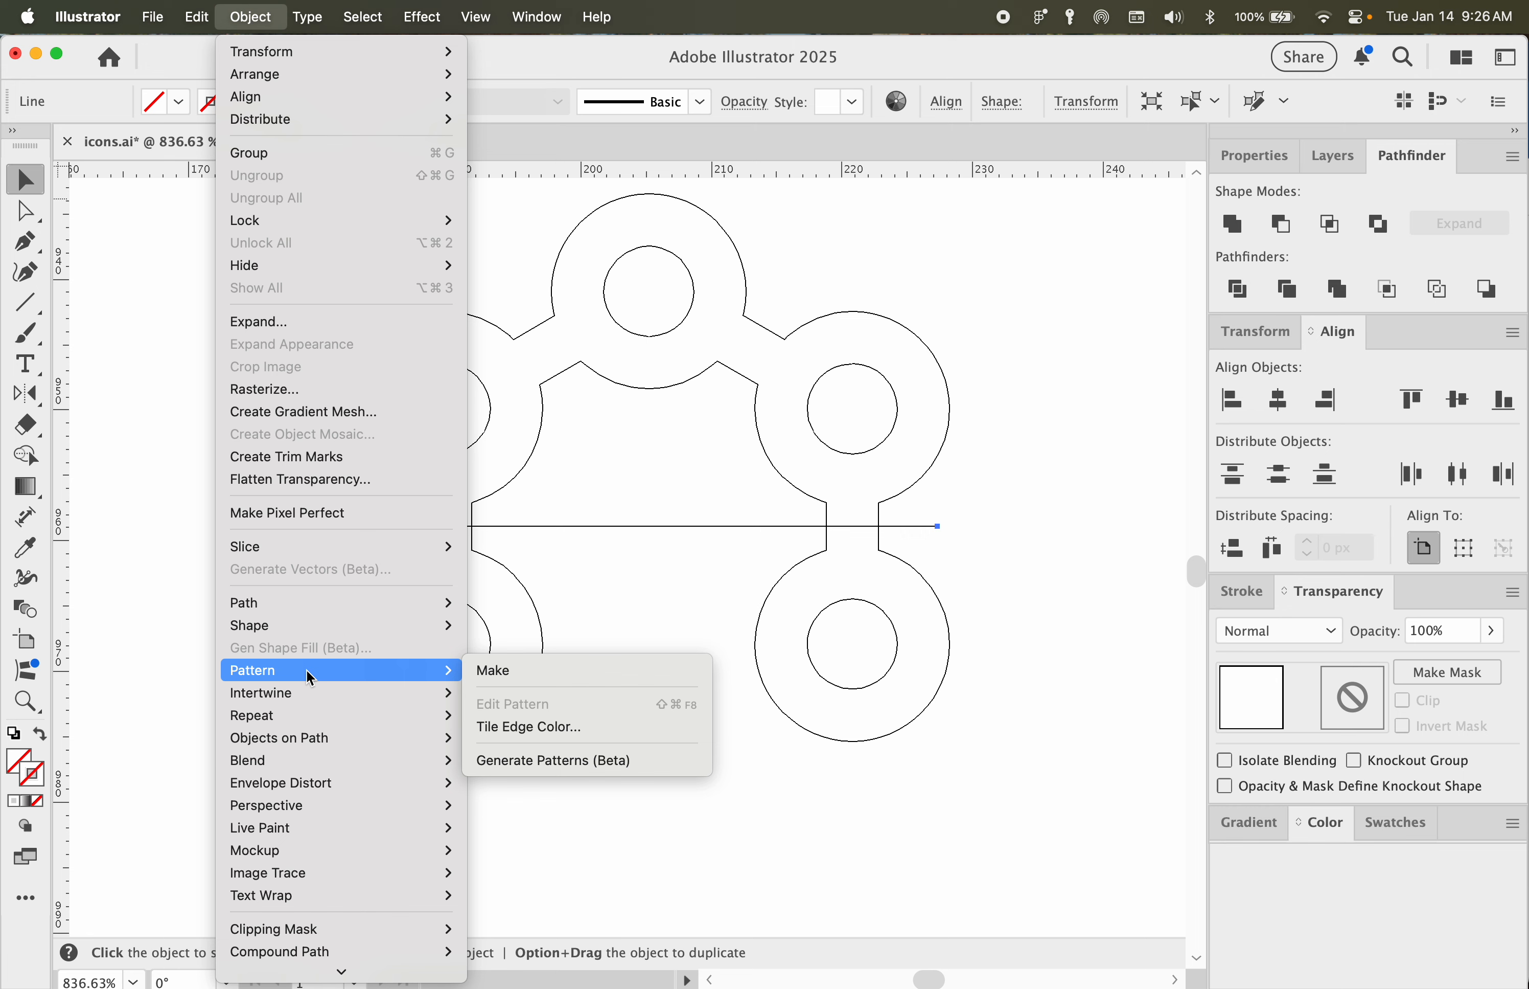
mouse_move(318, 631)
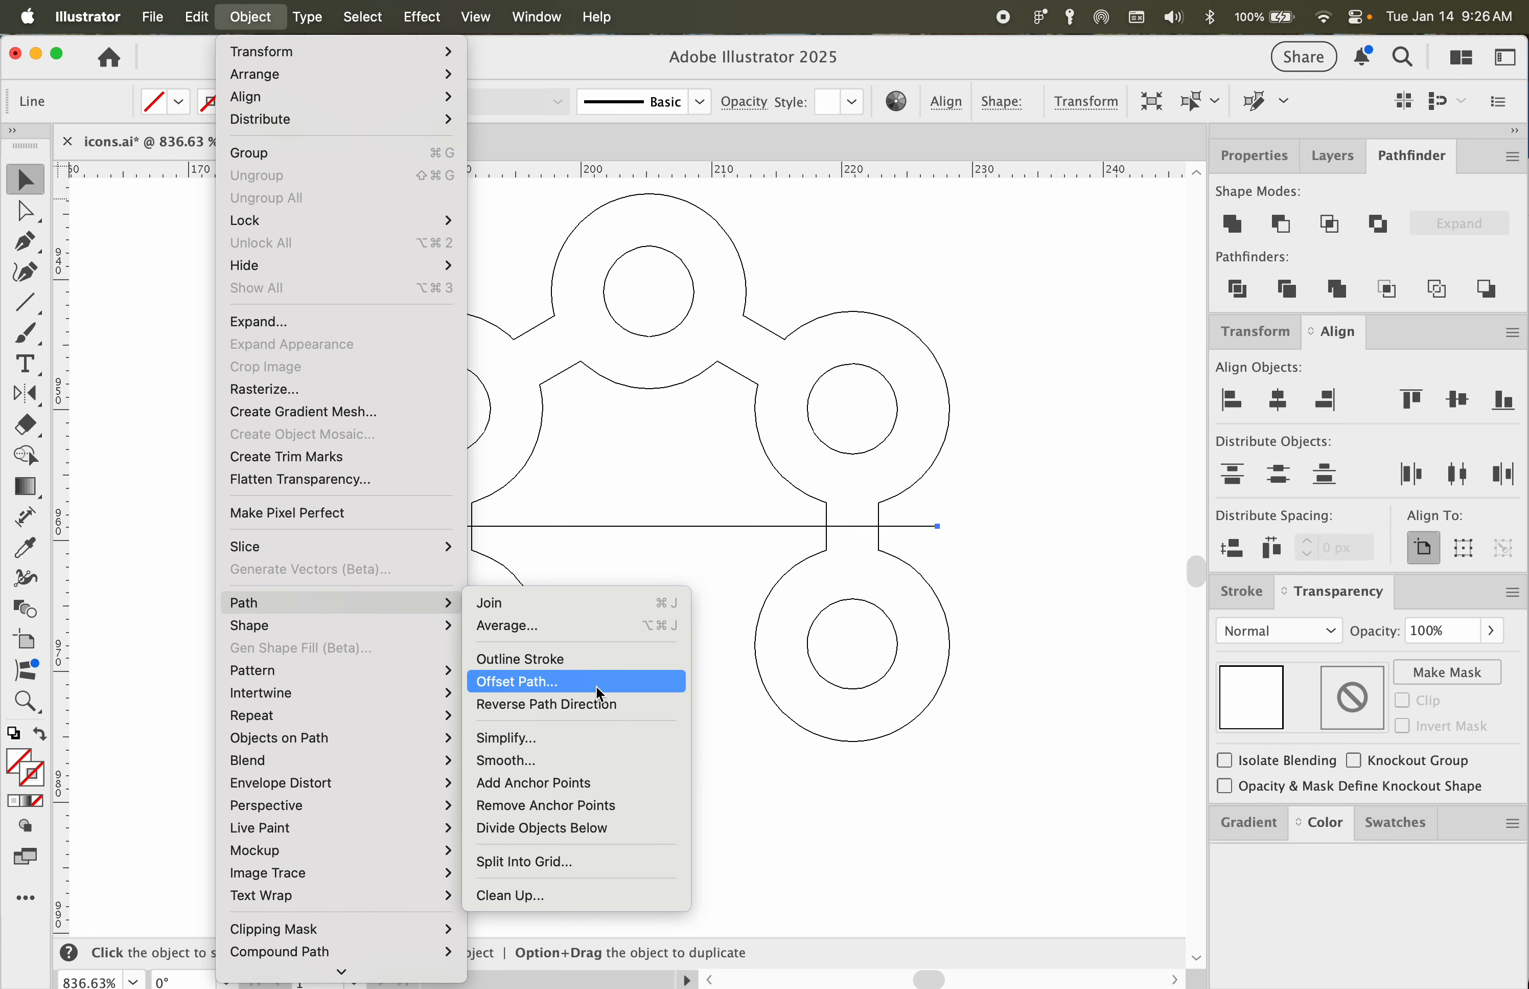
click(519, 826)
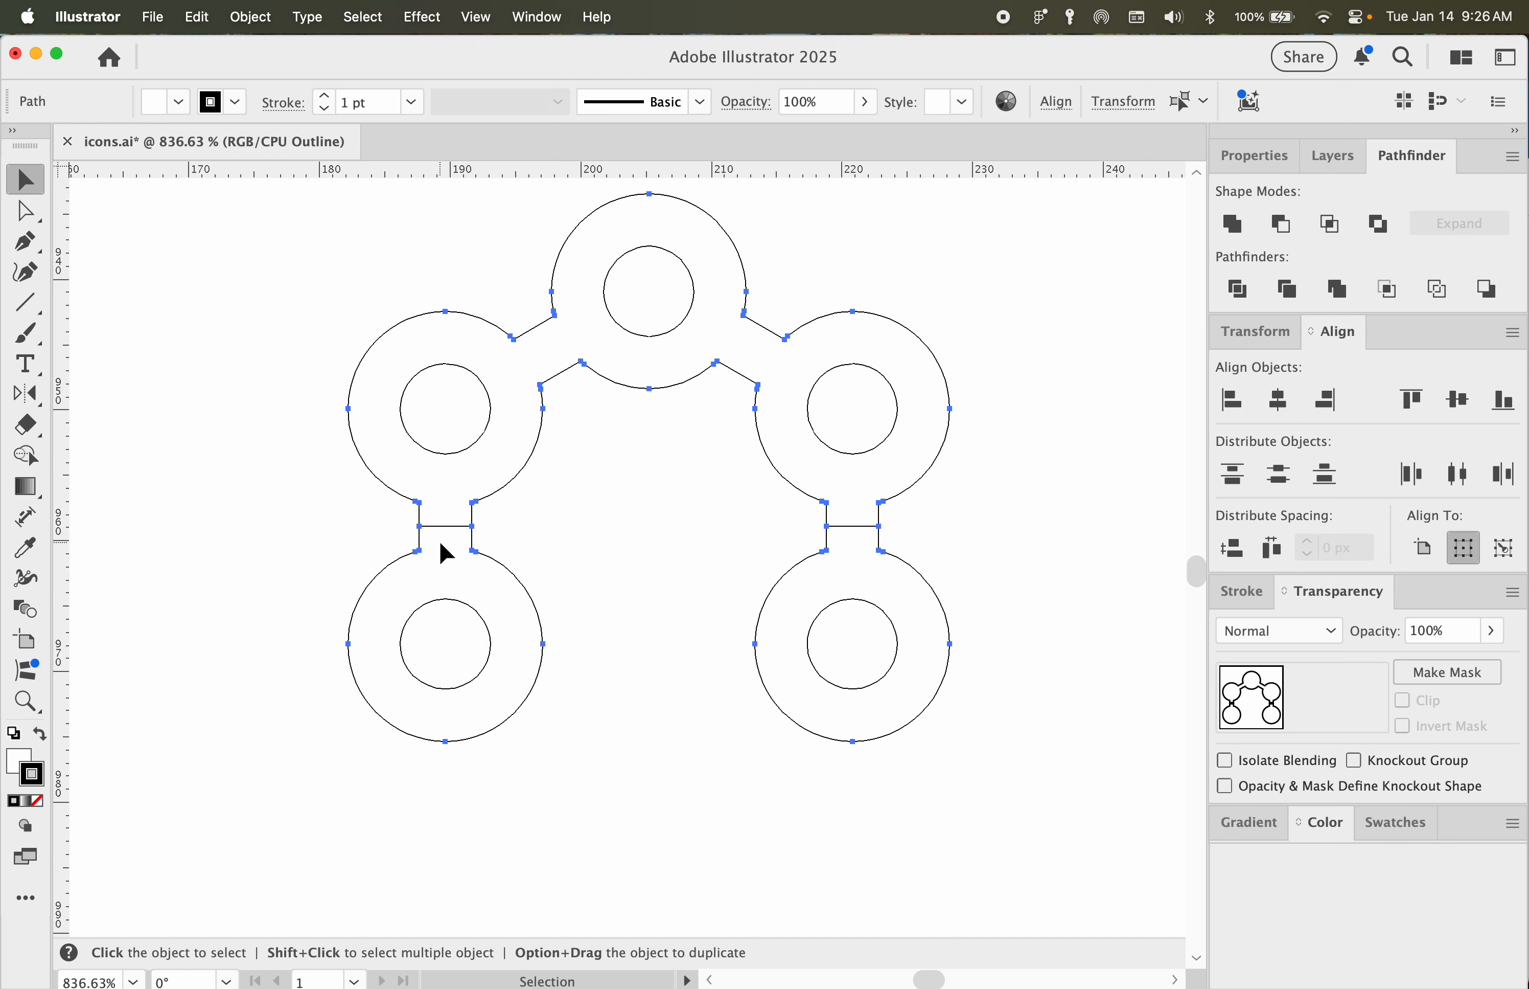
click(528, 564)
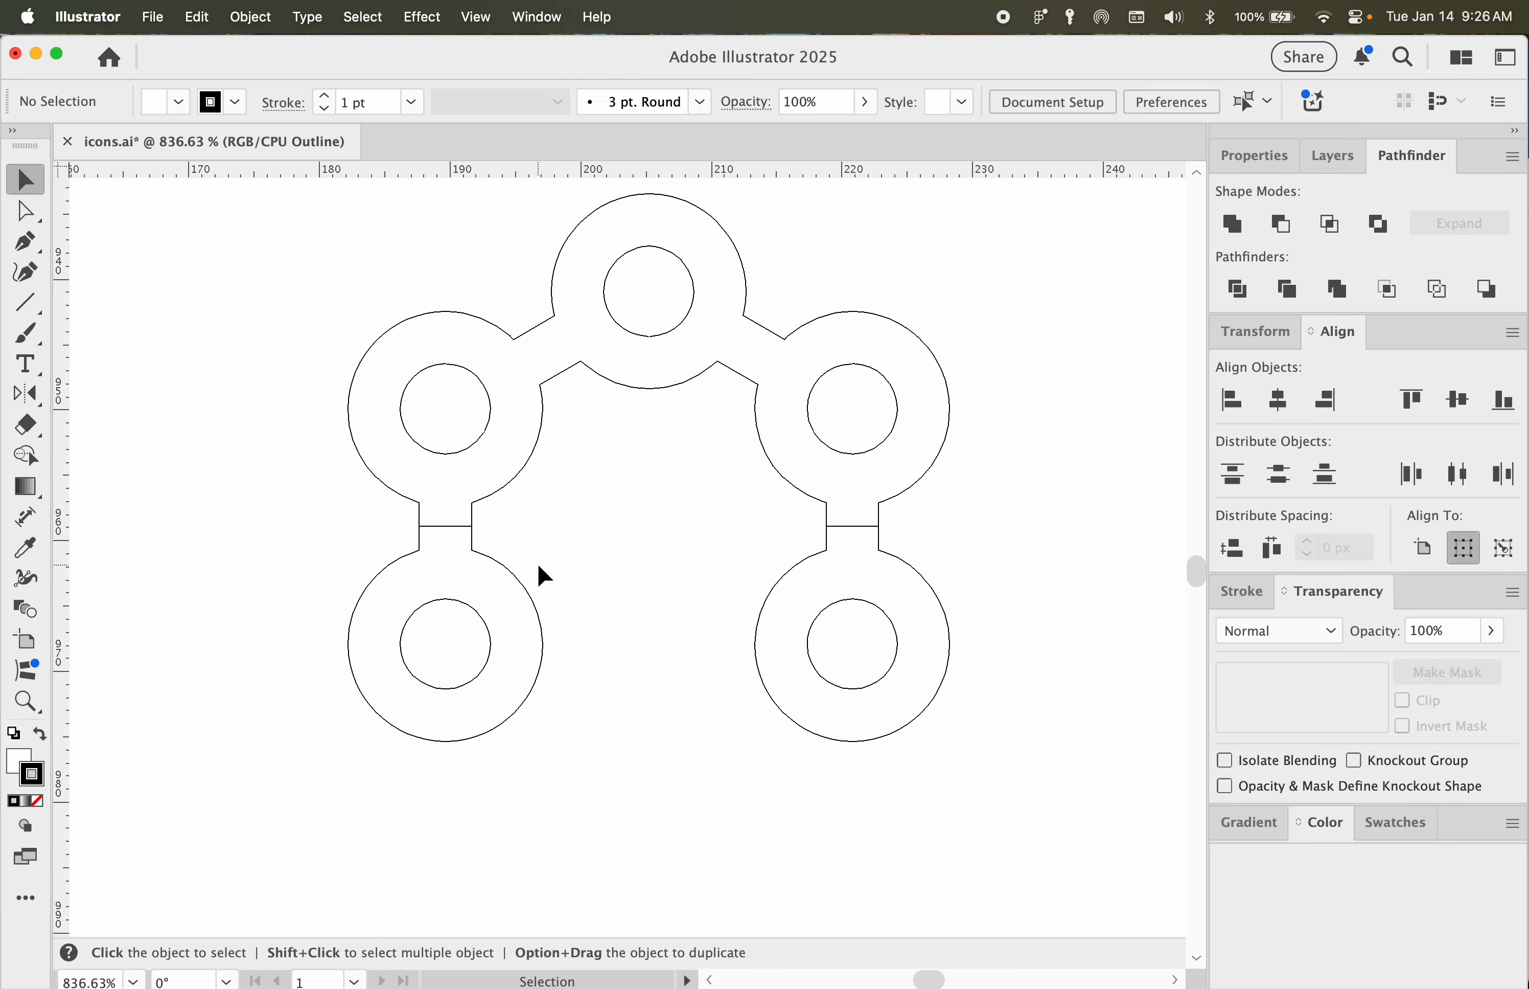
Step: Delete both lower outline pieces below the cut together with their inner circles
click(502, 565)
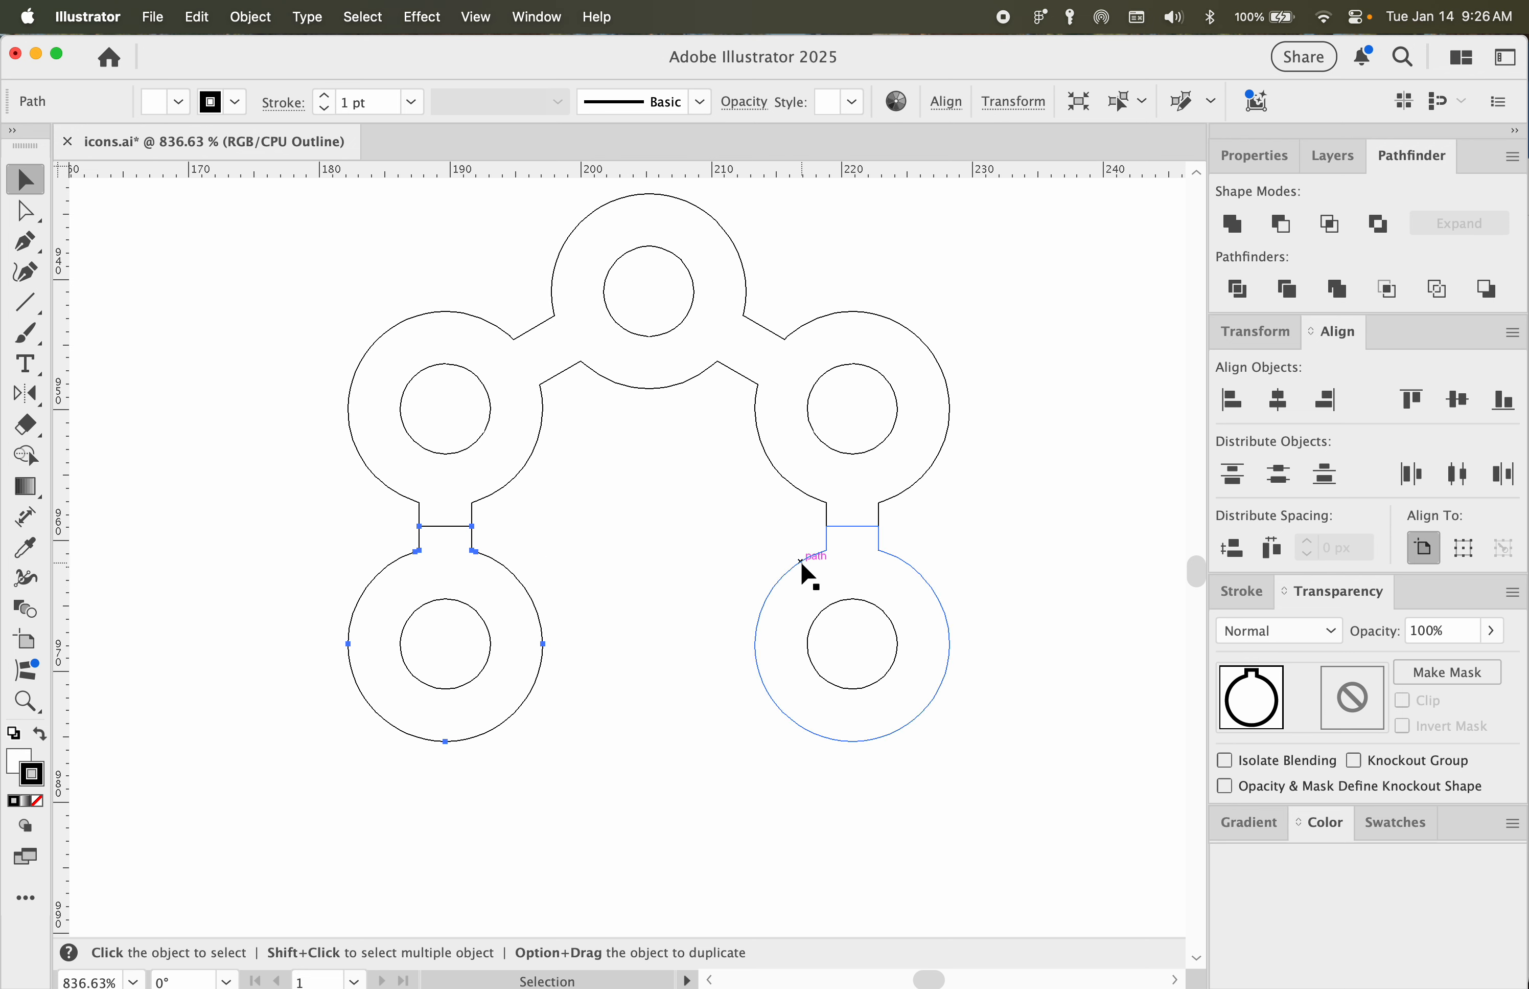
shift+click(785, 574)
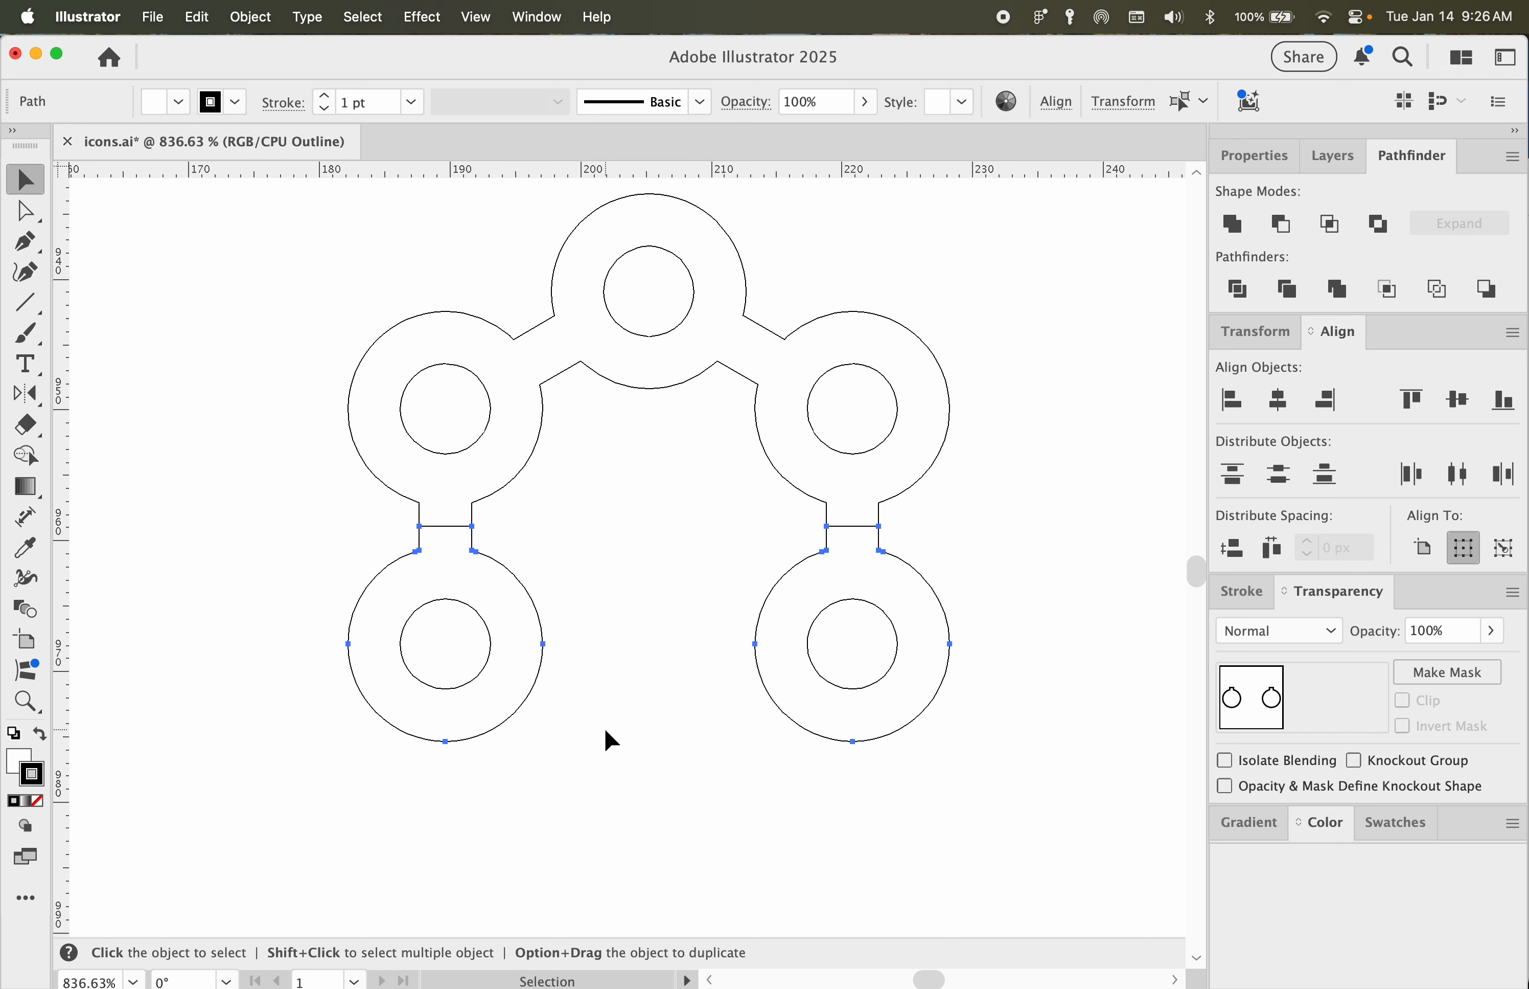
key(BackSpace)
drag(334, 562, 1023, 842)
key(BackSpace)
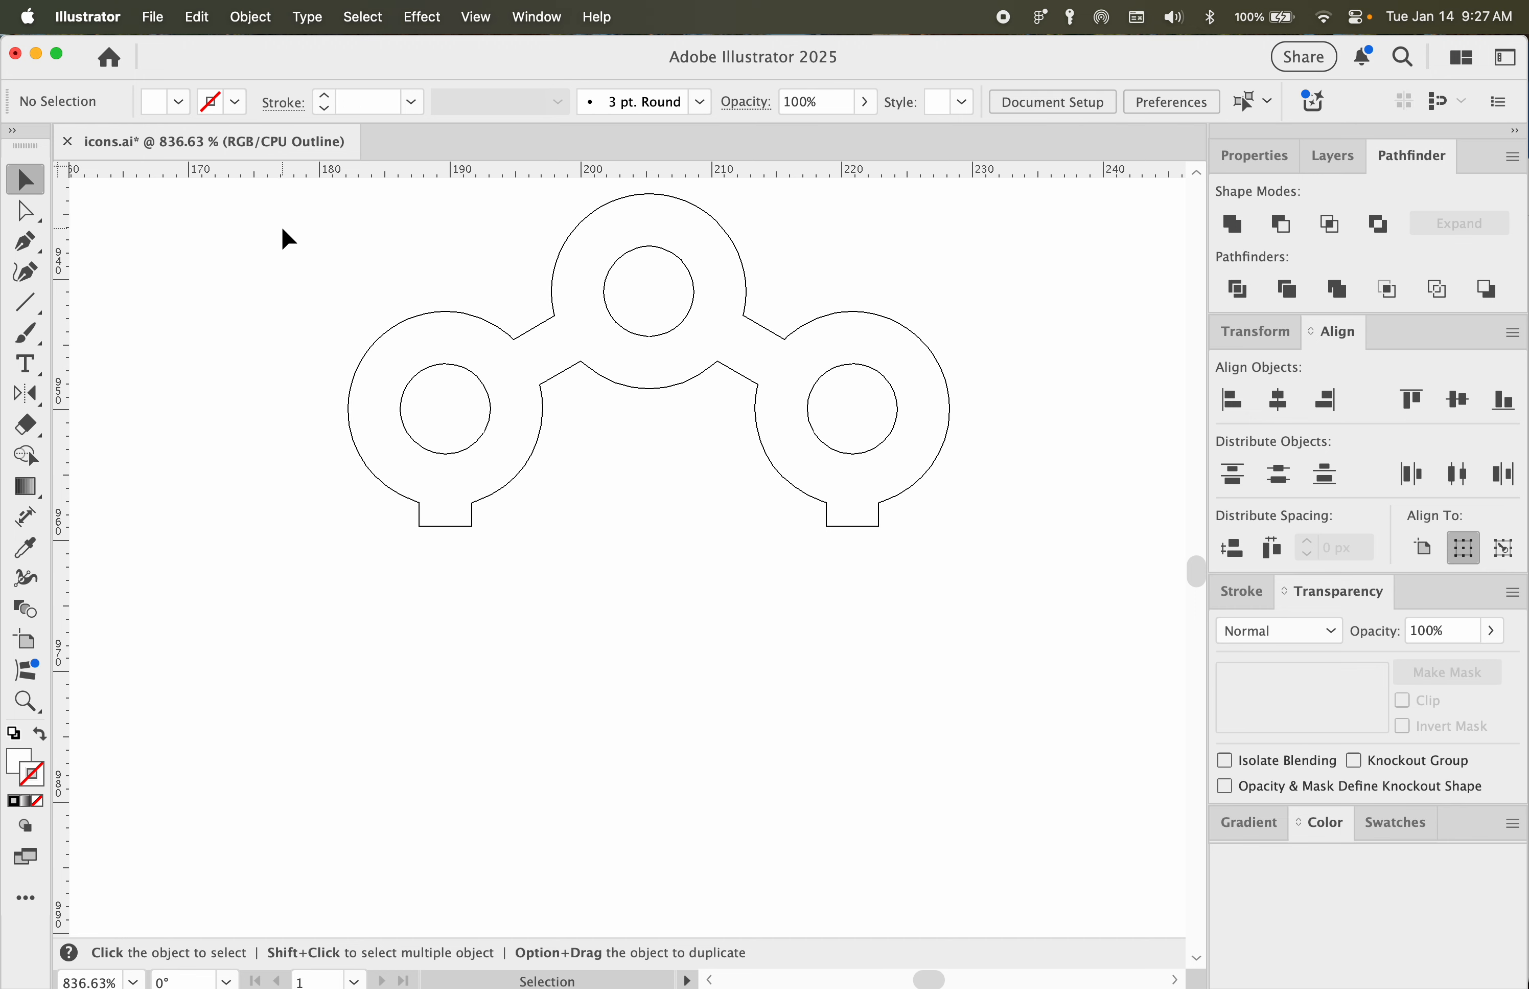
Step: Reflect a copy of the remaining three-circle shape across the horizontal axis at the connectors' cut edge, and deselect it
drag(292, 191, 1000, 624)
key(o)
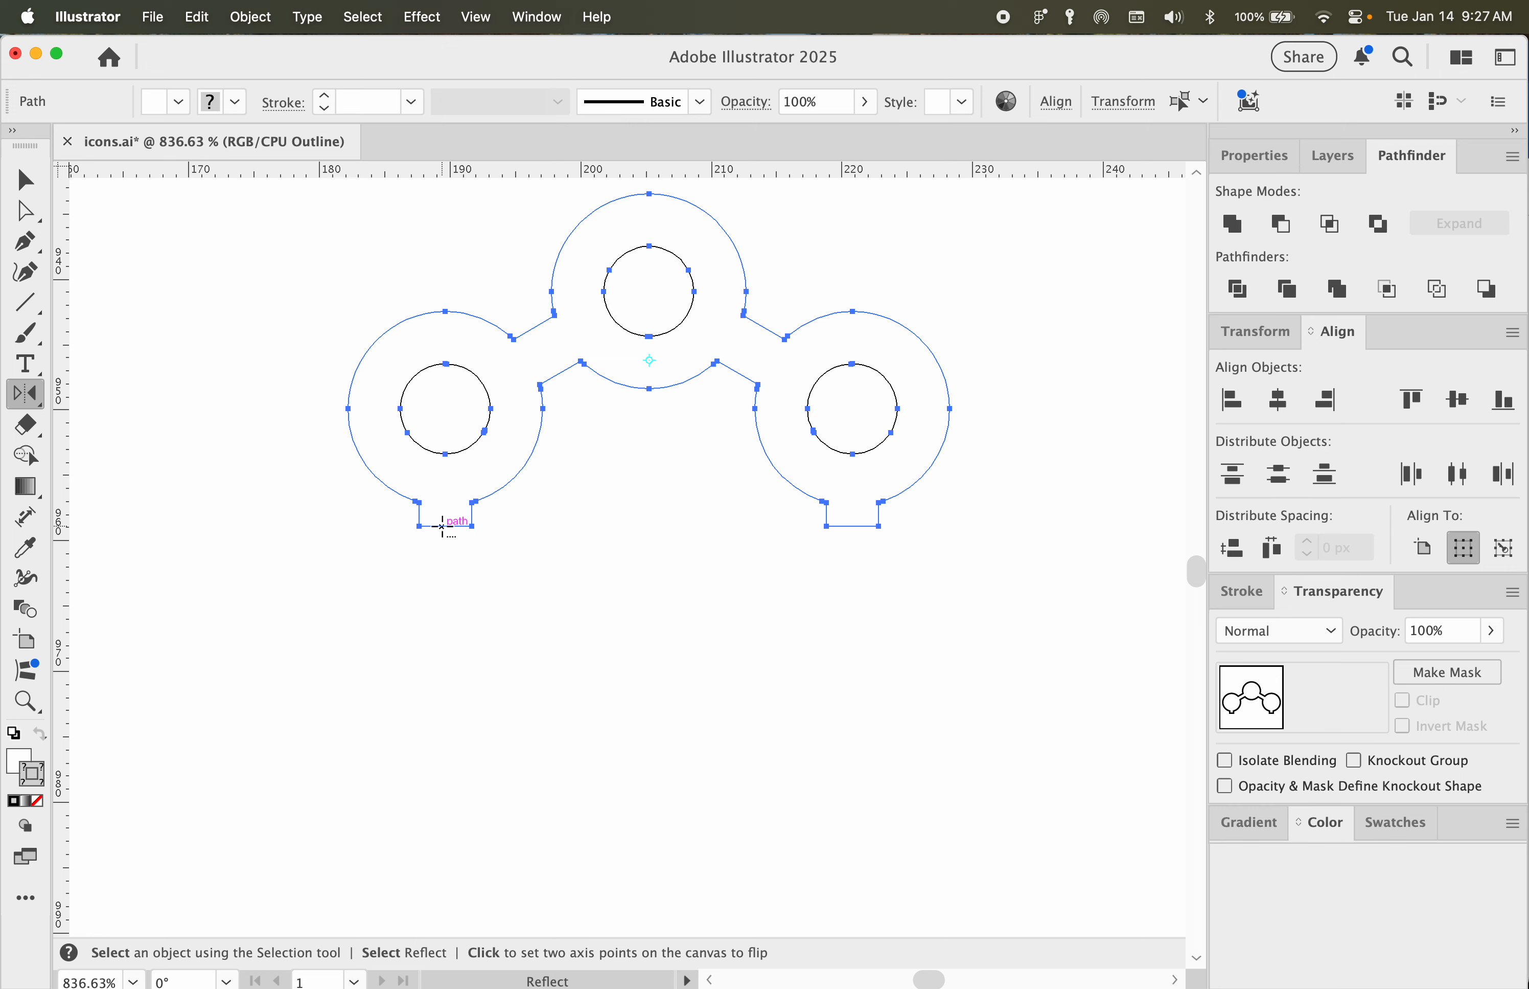
alt+click(442, 526)
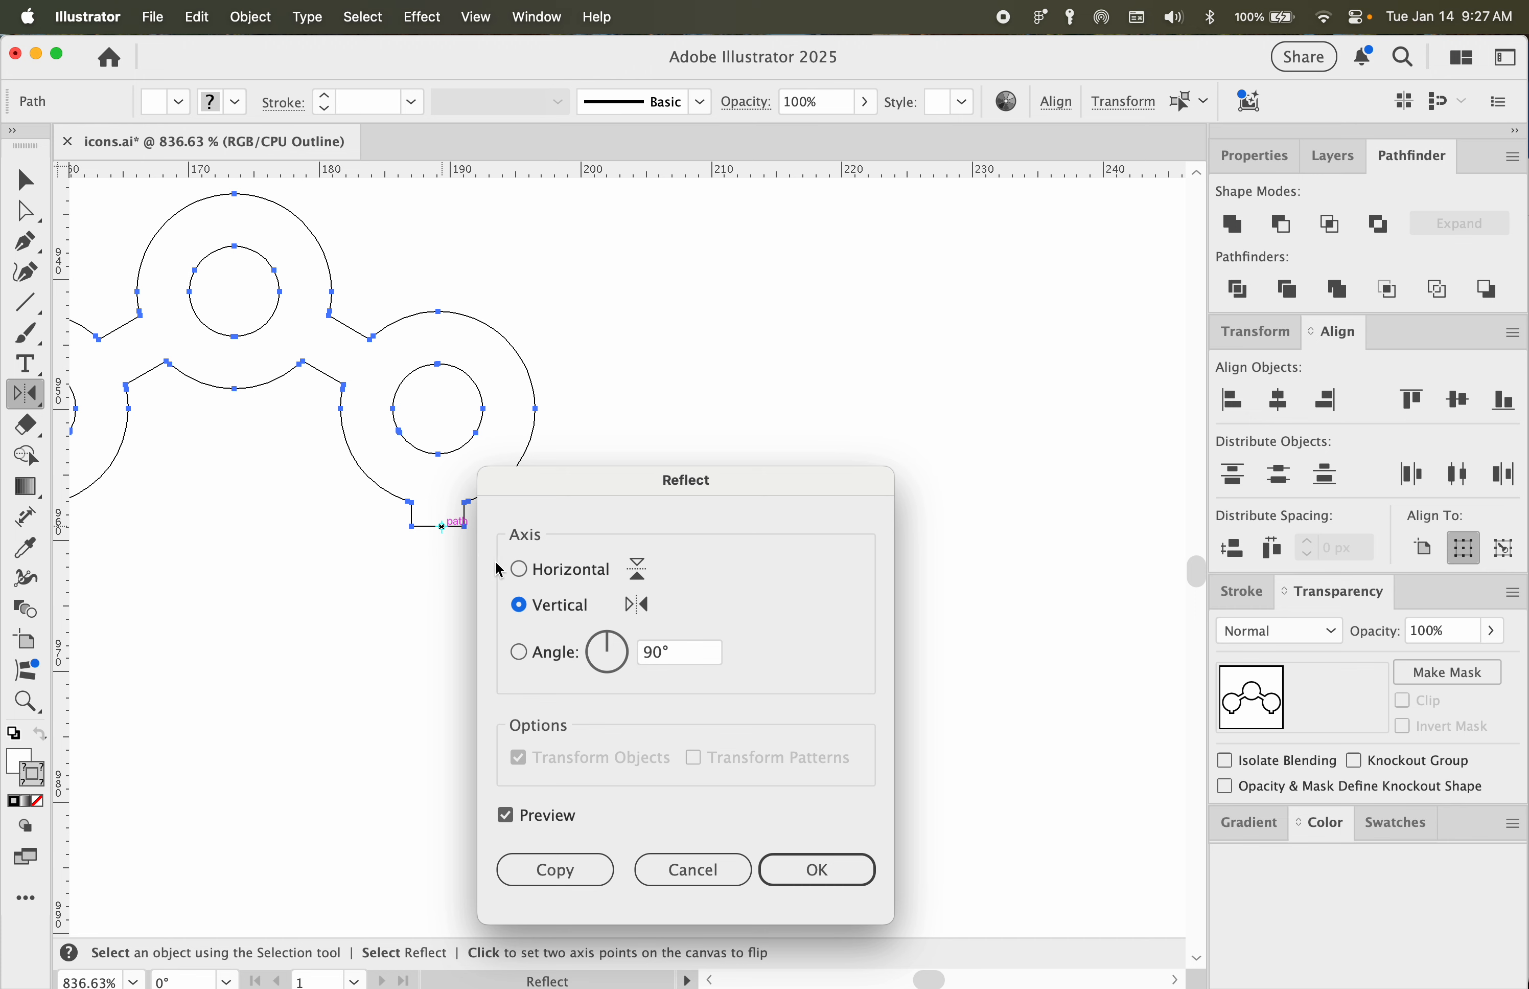
click(519, 569)
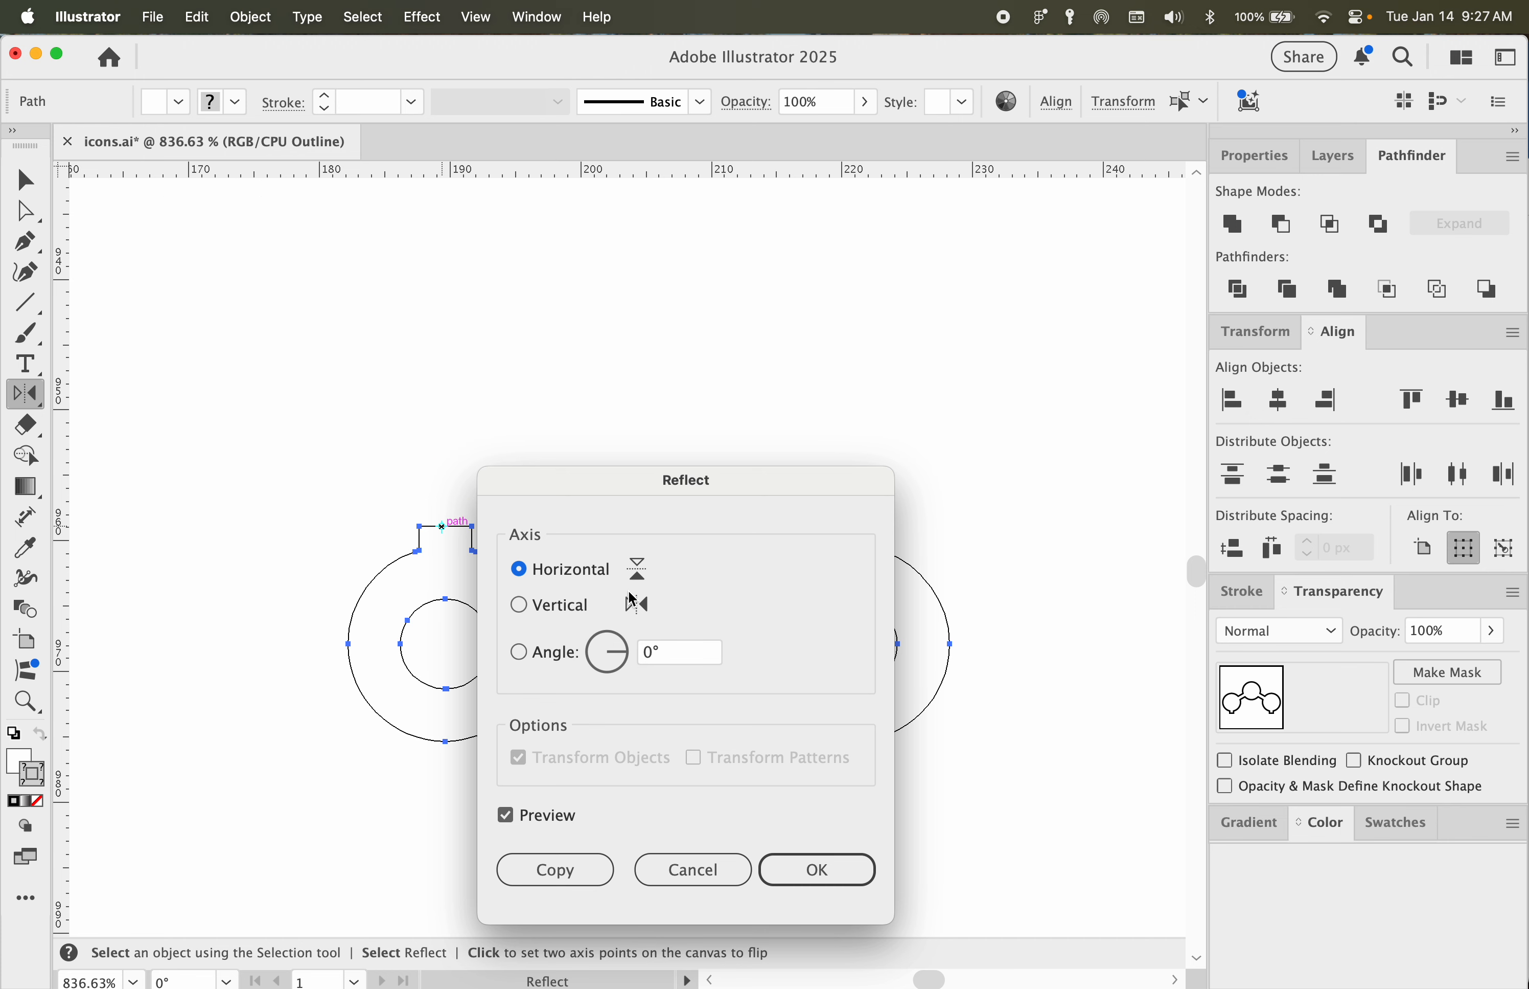
click(555, 871)
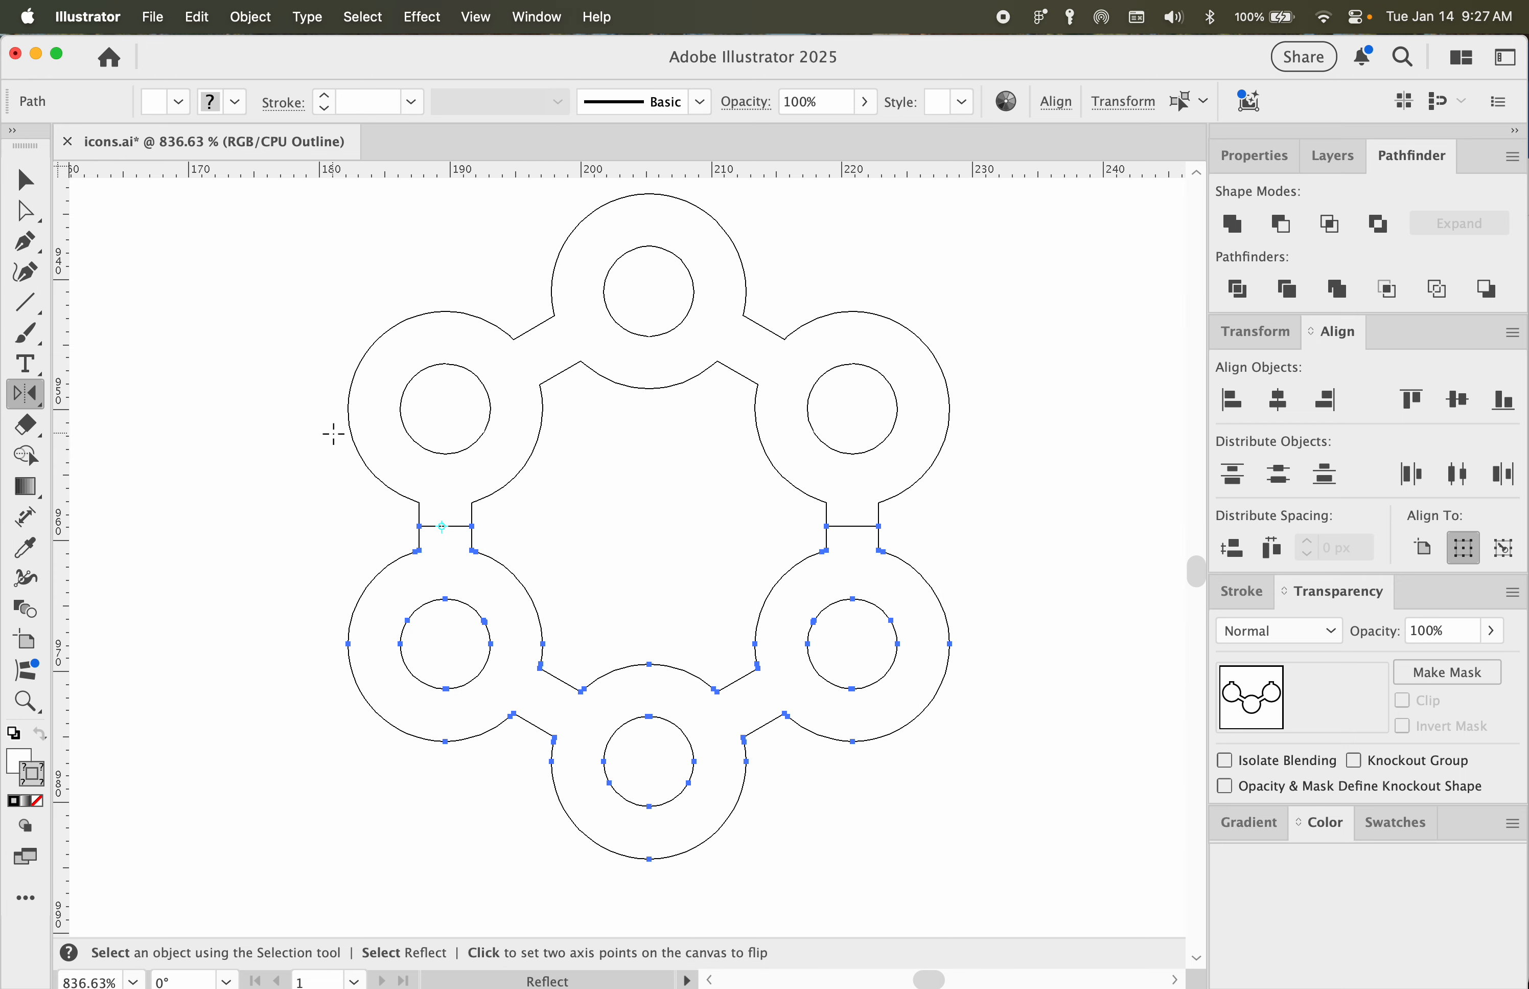
key(v)
click(295, 490)
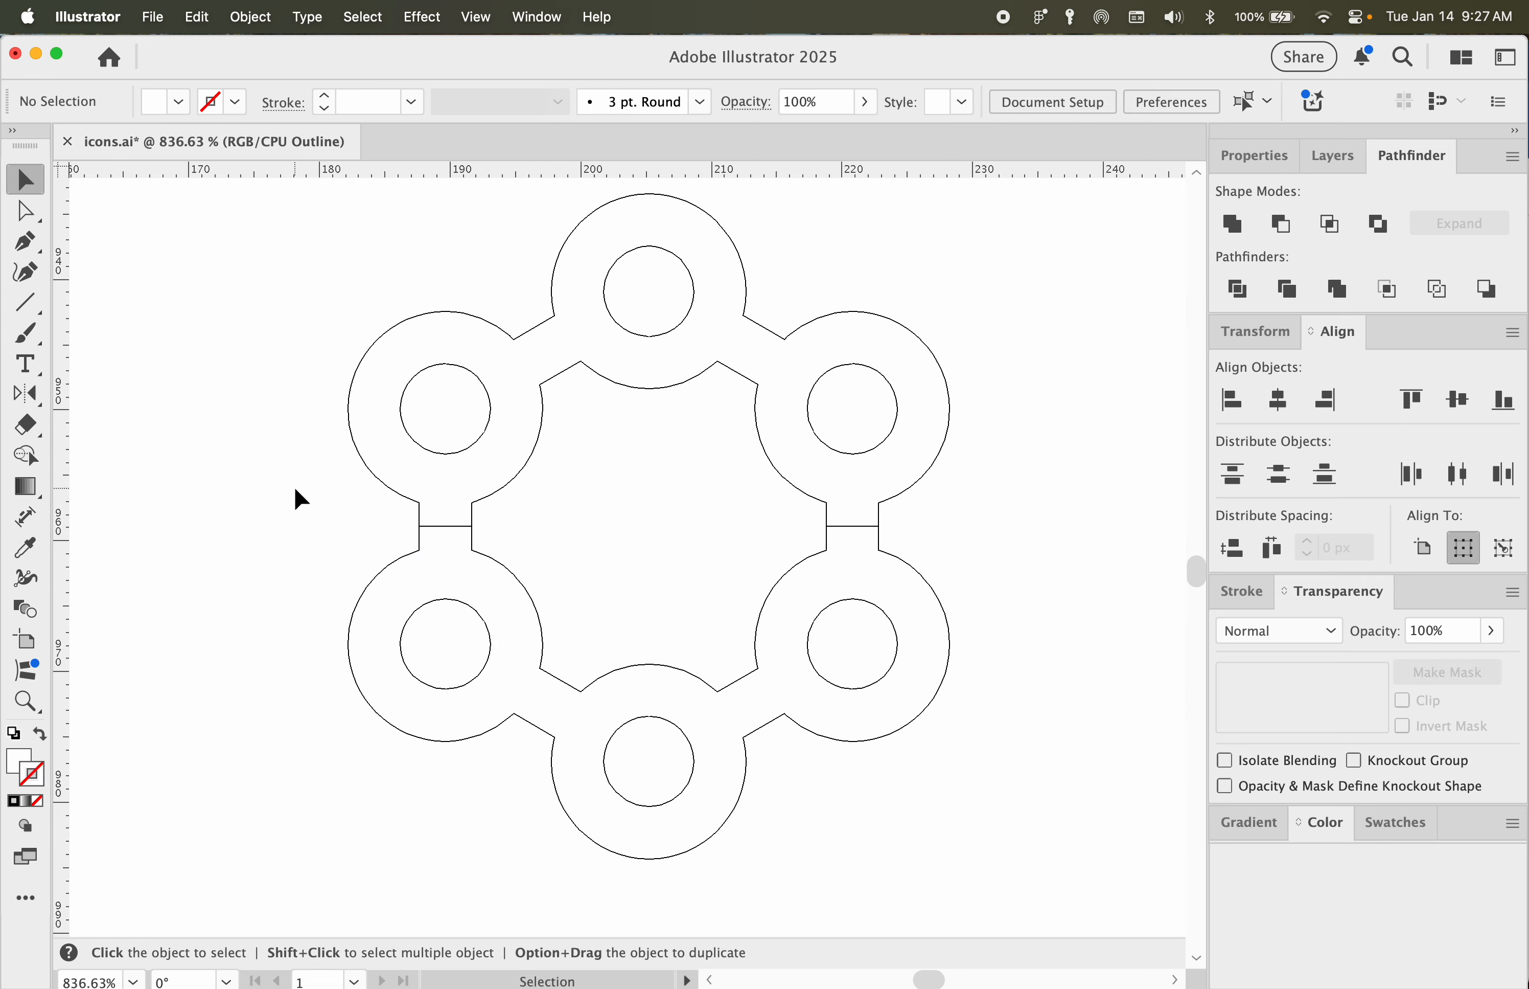
Step: Try moving the upper and lower outline halves together, then undo the move
click(378, 493)
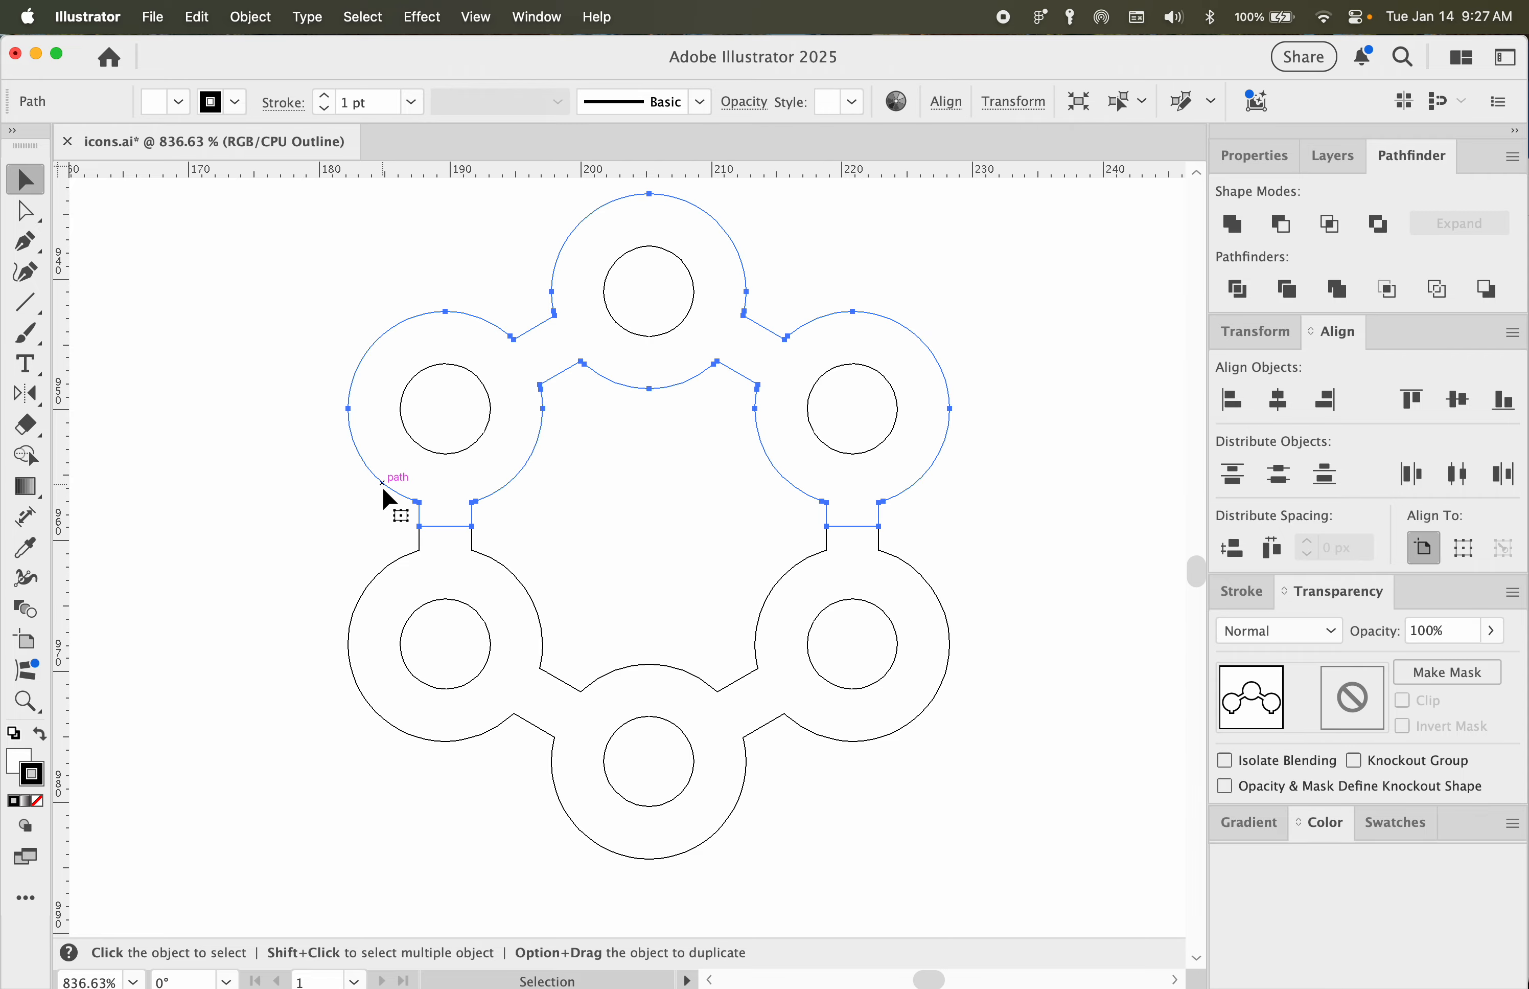
shift+click(384, 569)
drag(458, 526, 232, 587)
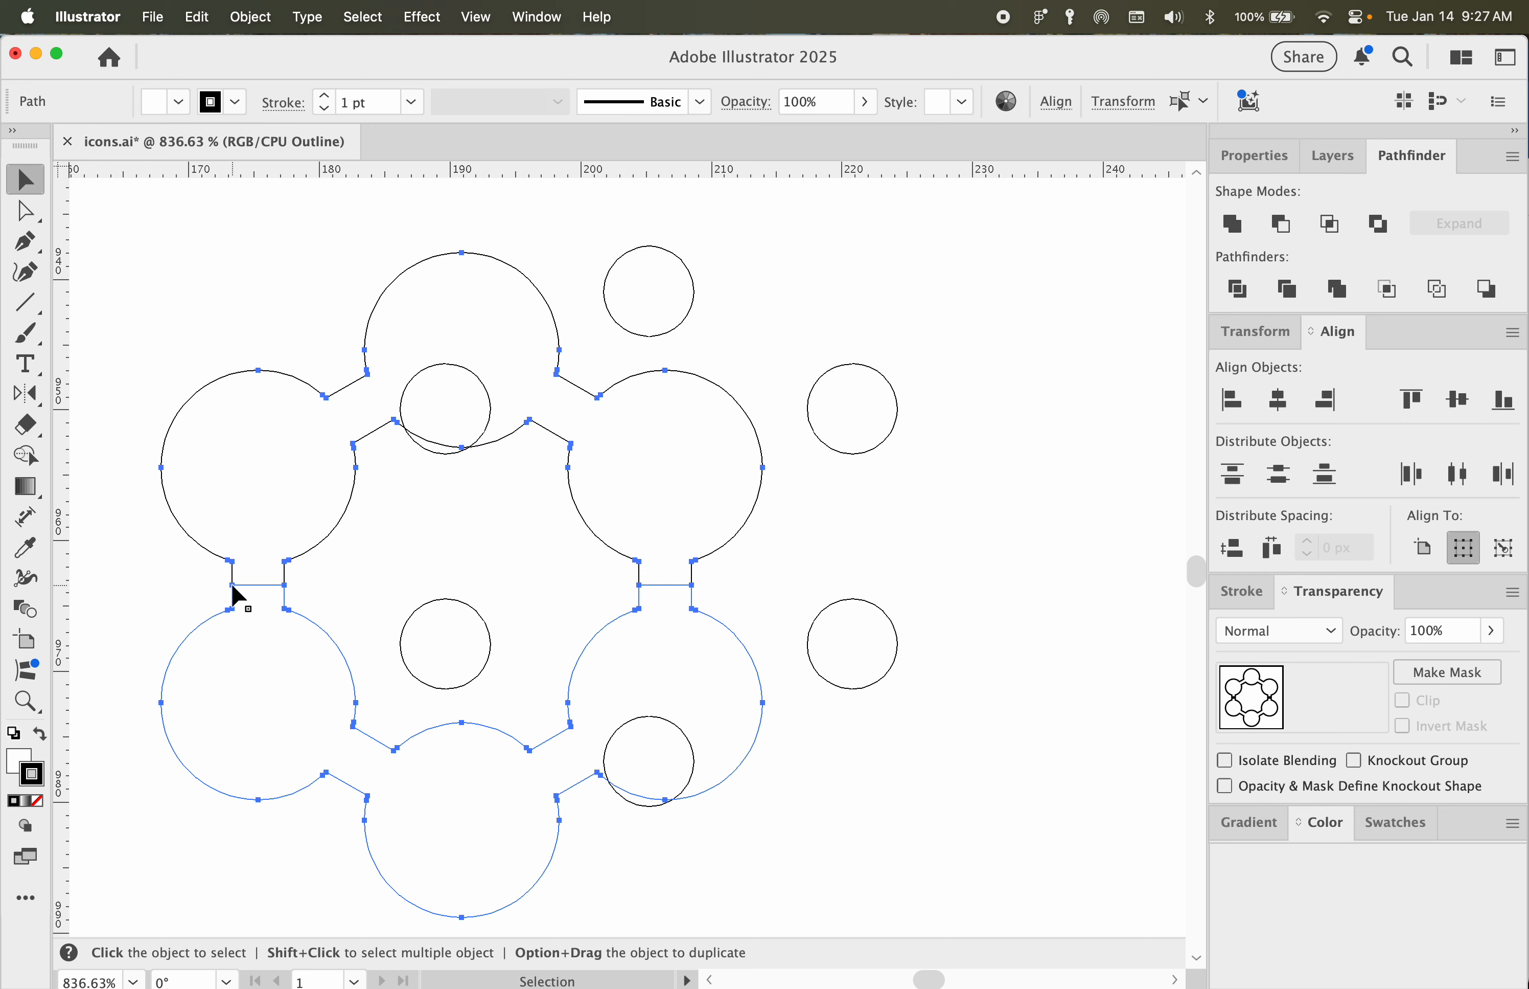
key(super+z)
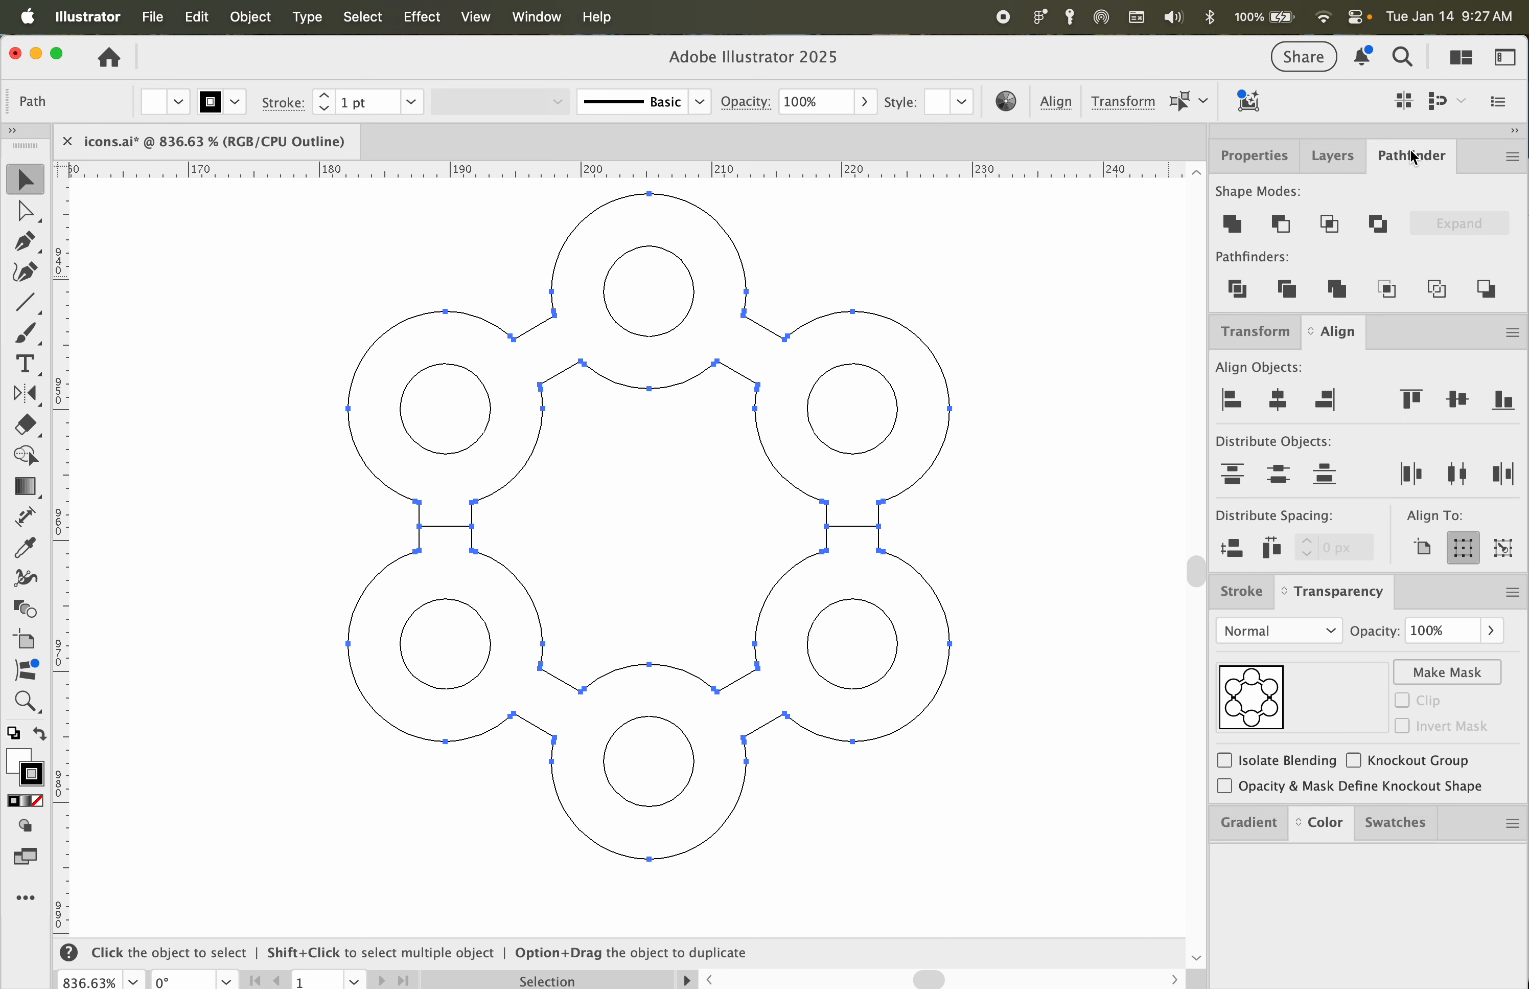
Step: Try merging the two outline halves with Pathfinder's Unite, then undo it and deselect them
click(1232, 225)
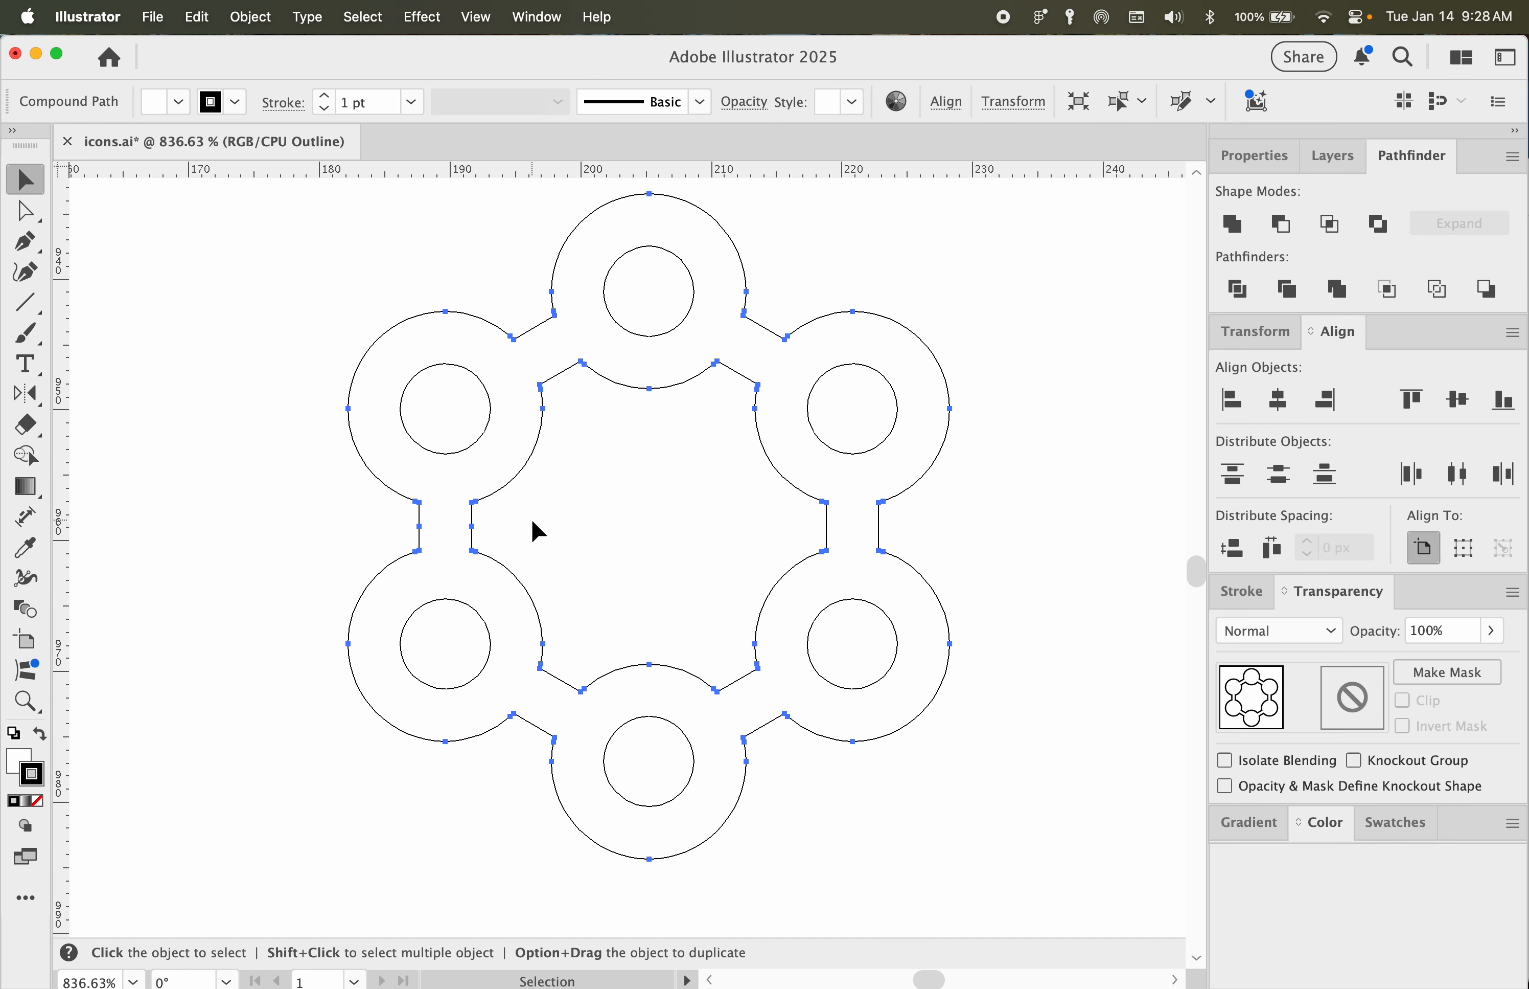
key(a)
key(v)
key(a)
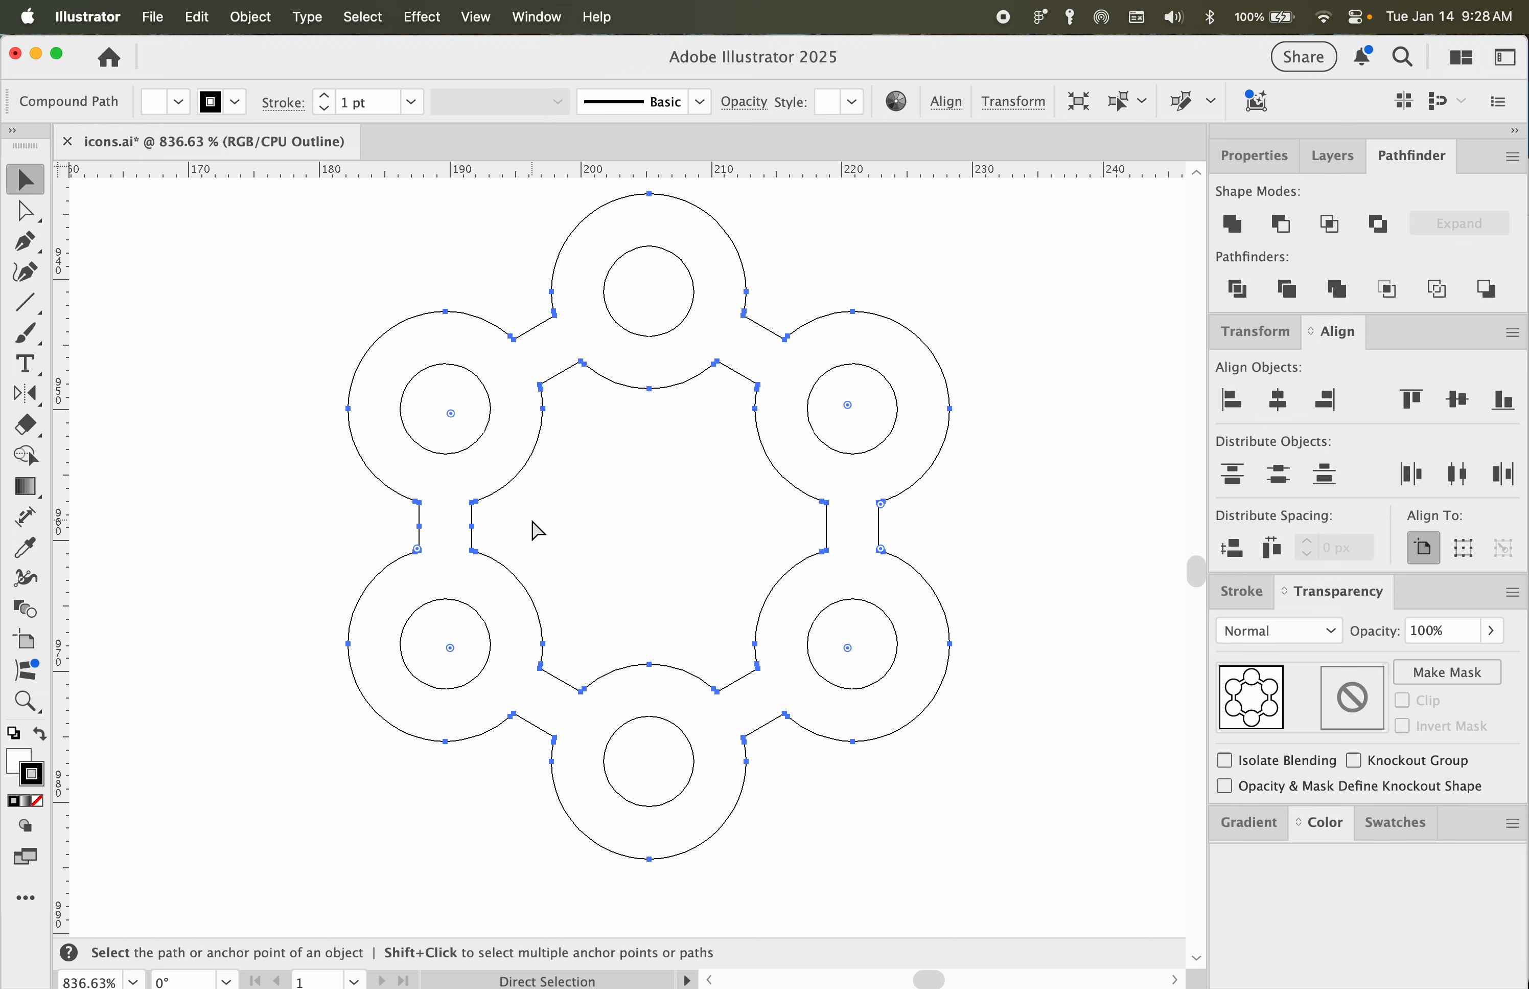
key(v)
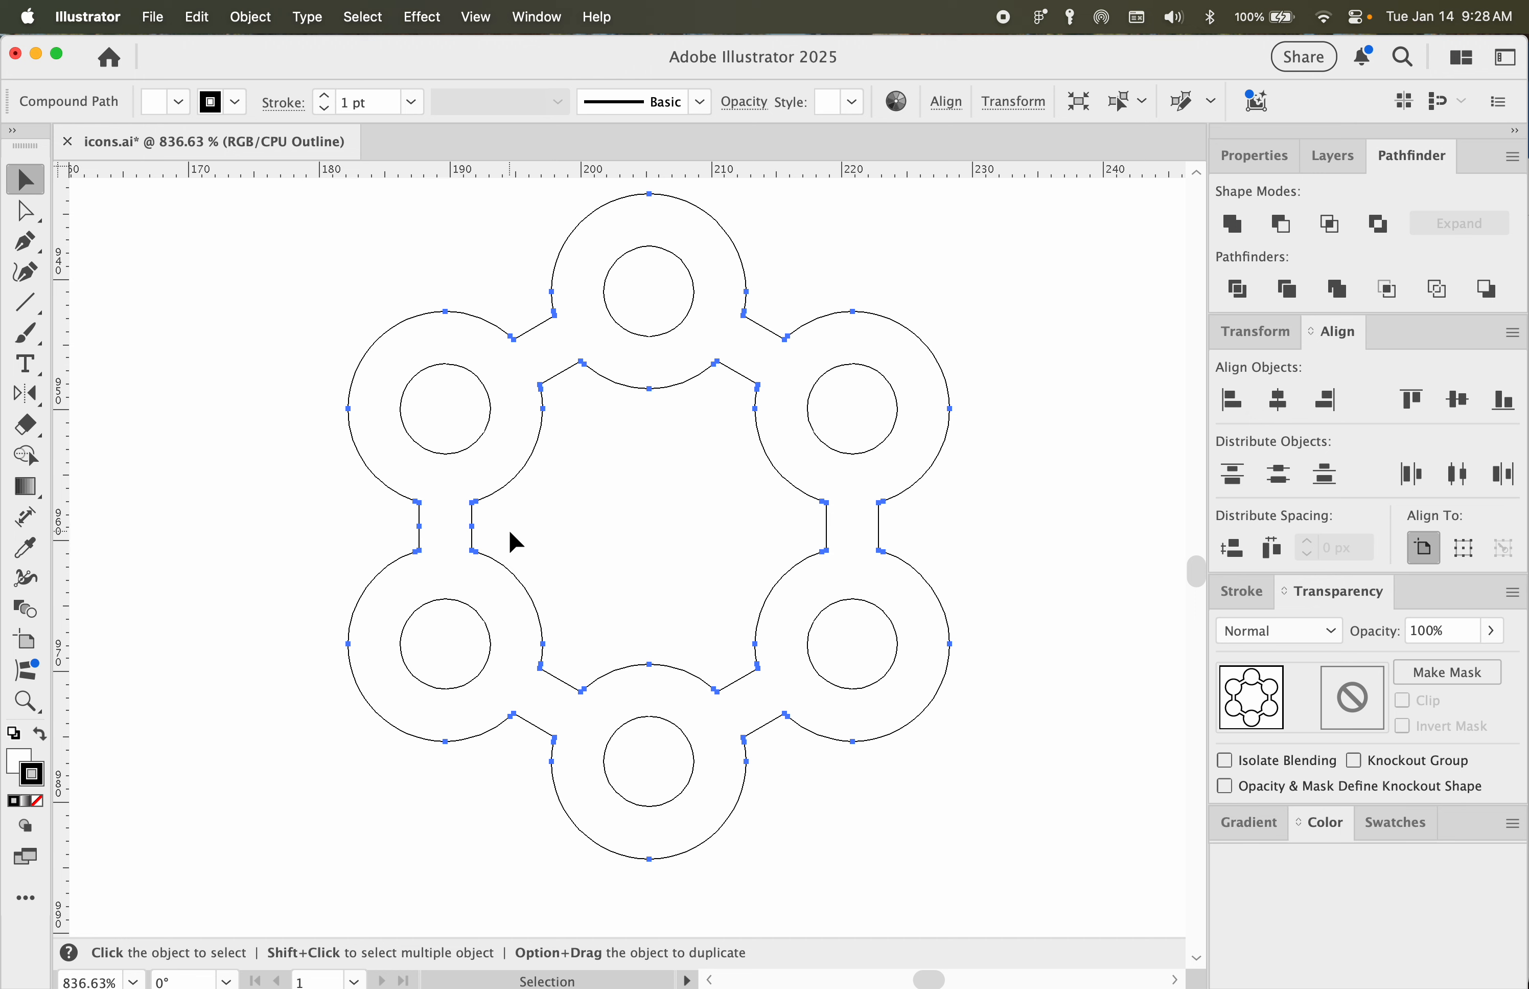
key(super+j)
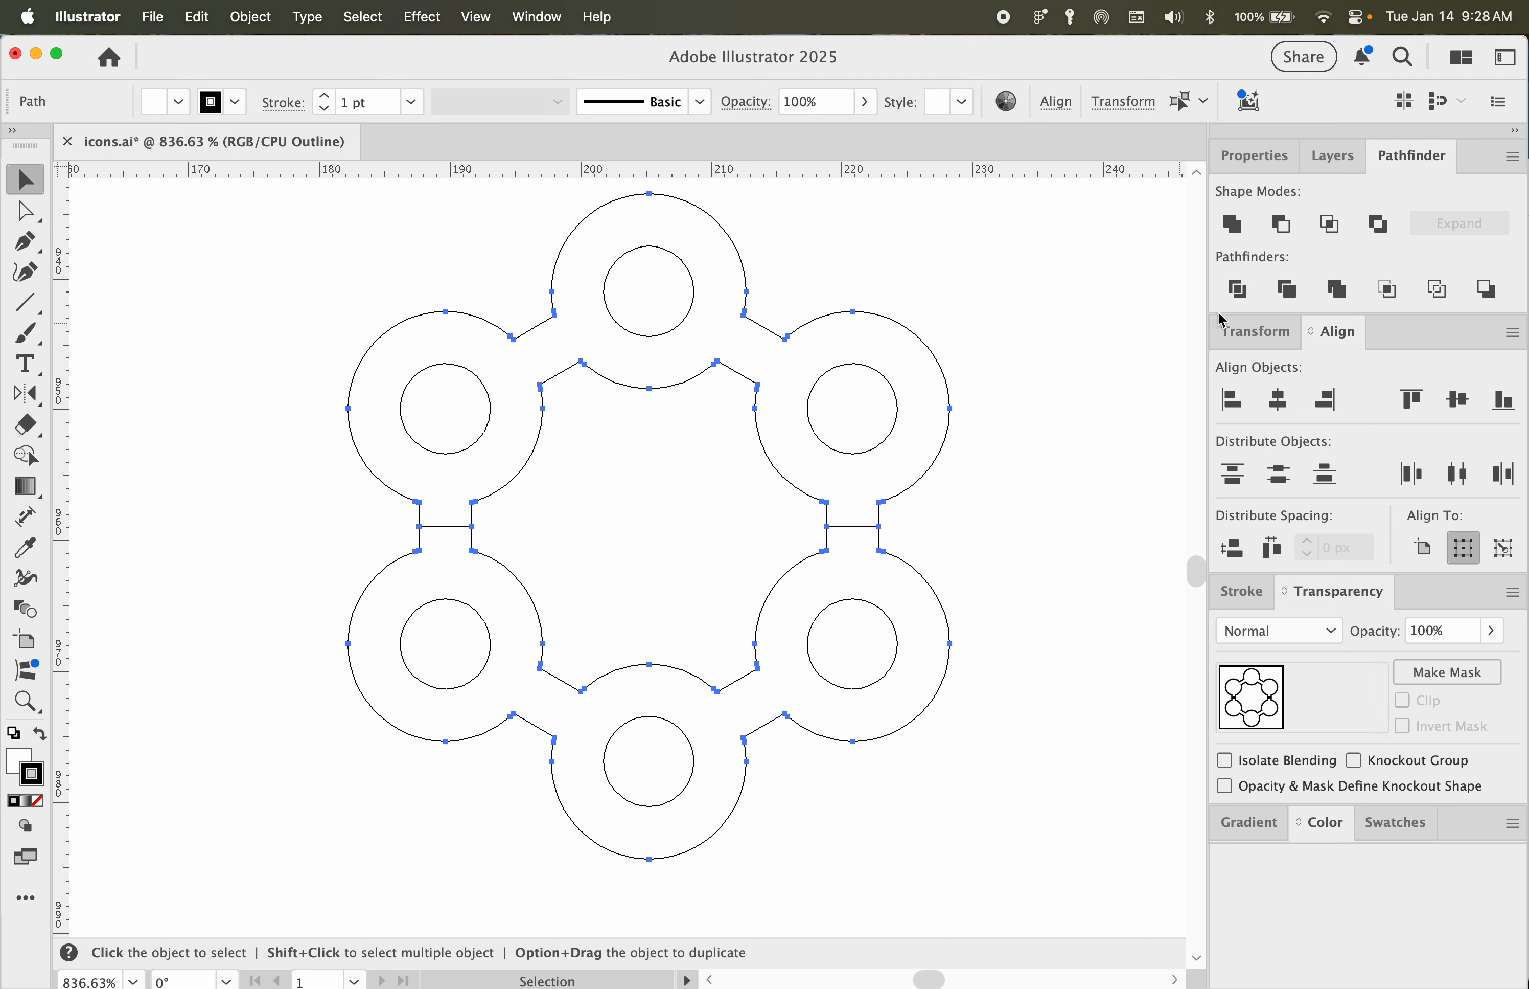
click(361, 508)
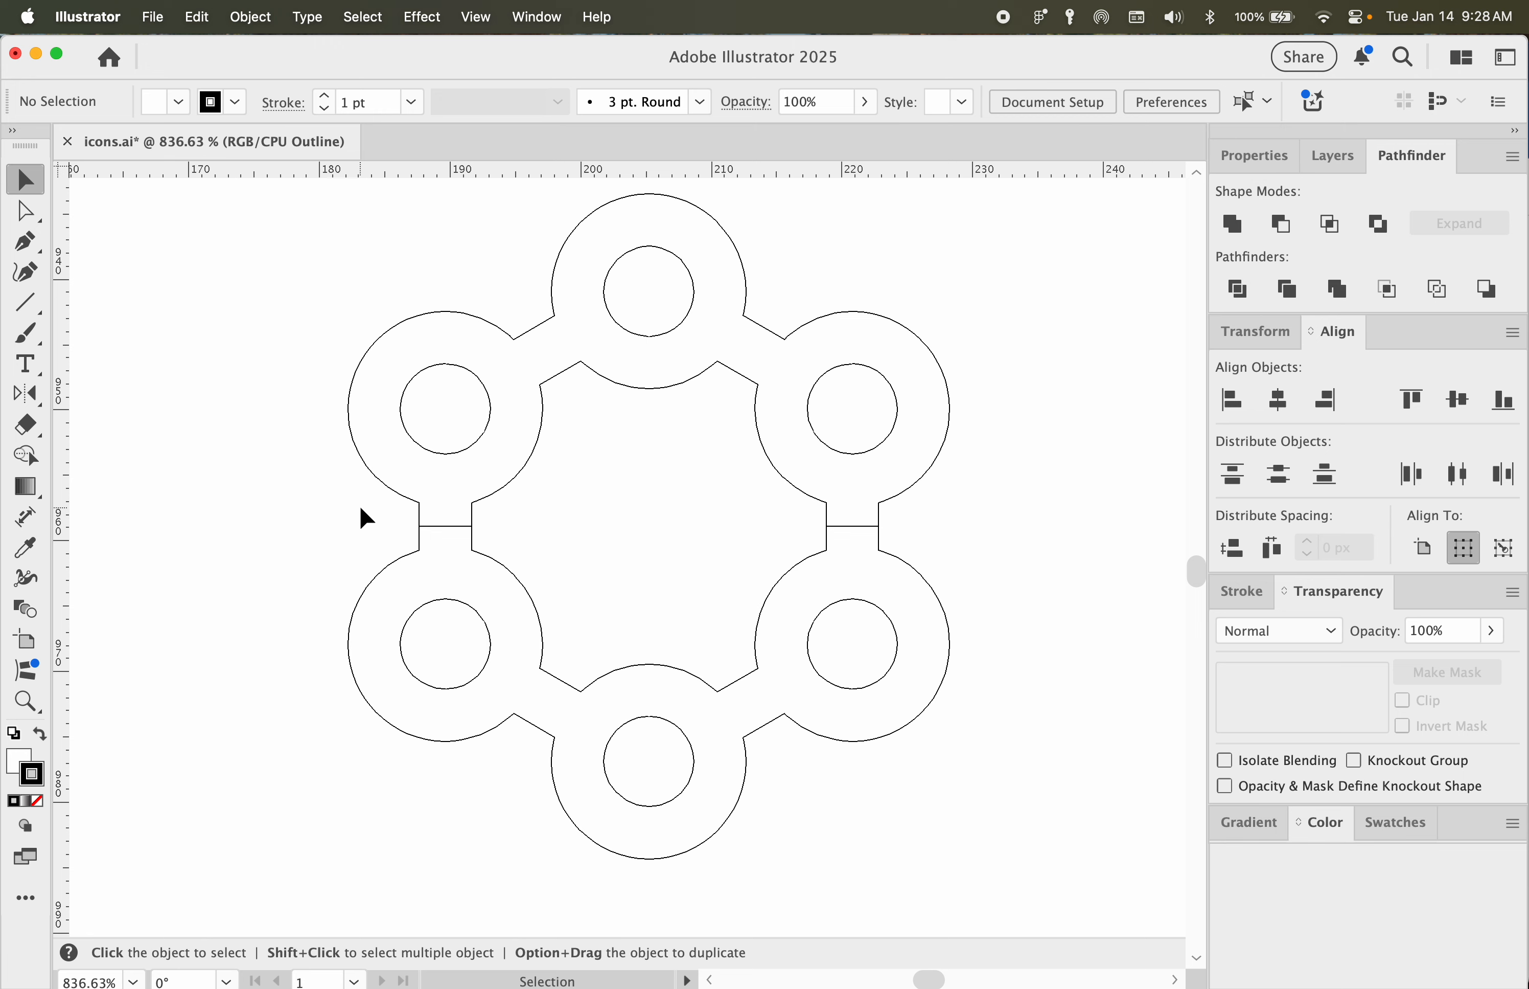
Step: Delete the anchor points along the cut edges of both vertical connectors, and deselect the open paths
key(a)
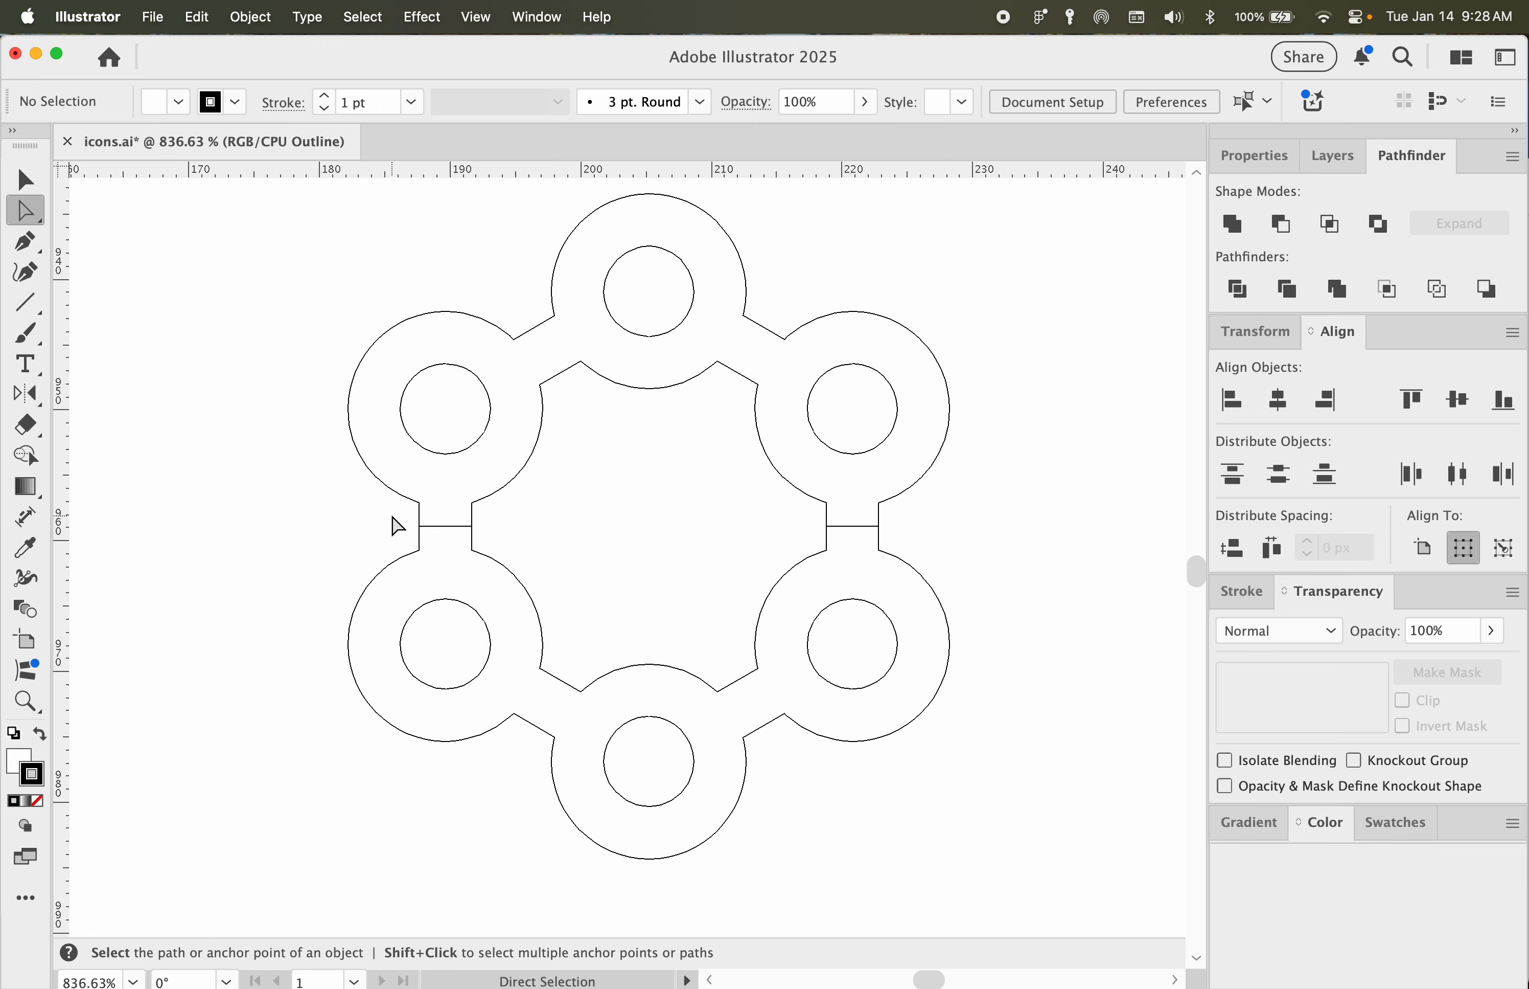
drag(390, 514, 930, 536)
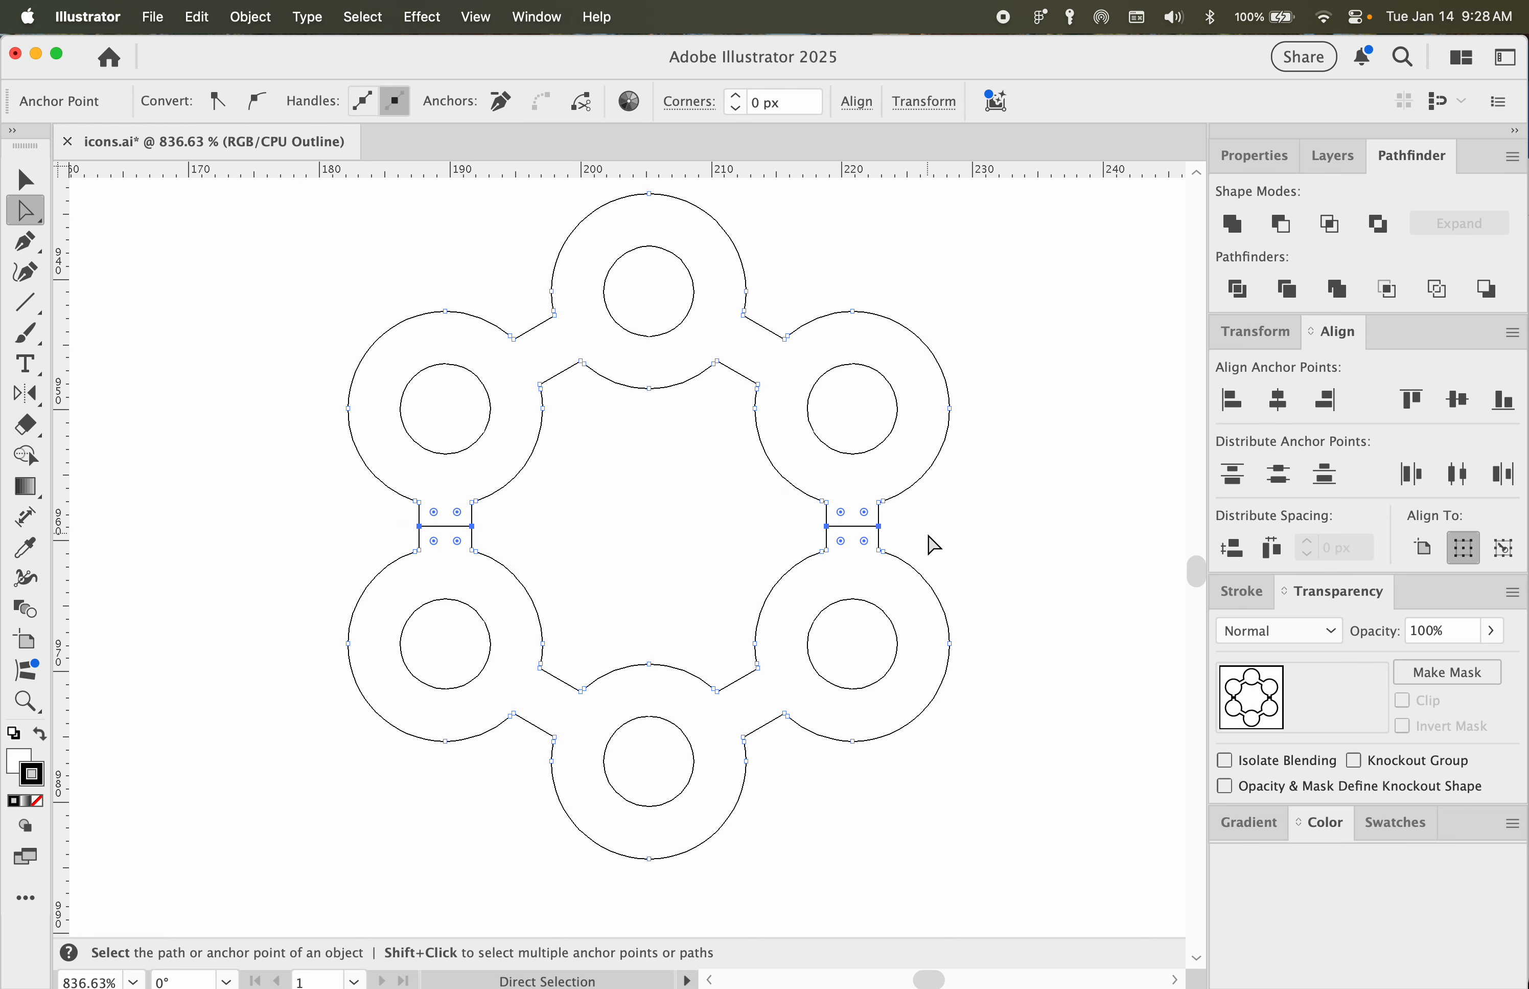
key(Delete)
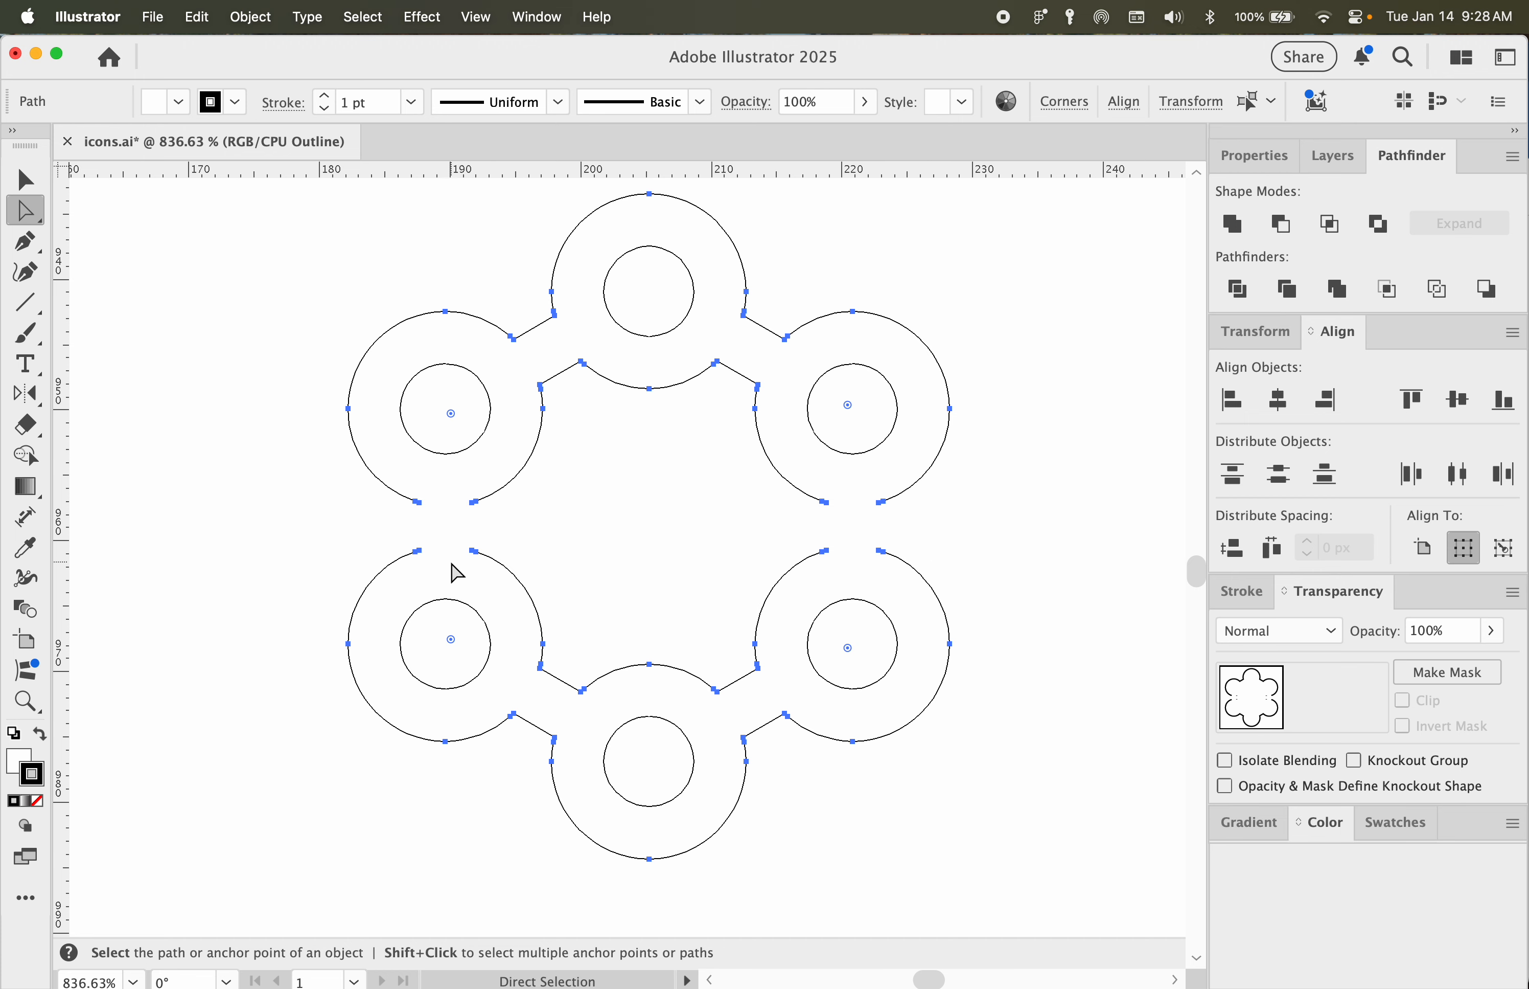
click(330, 544)
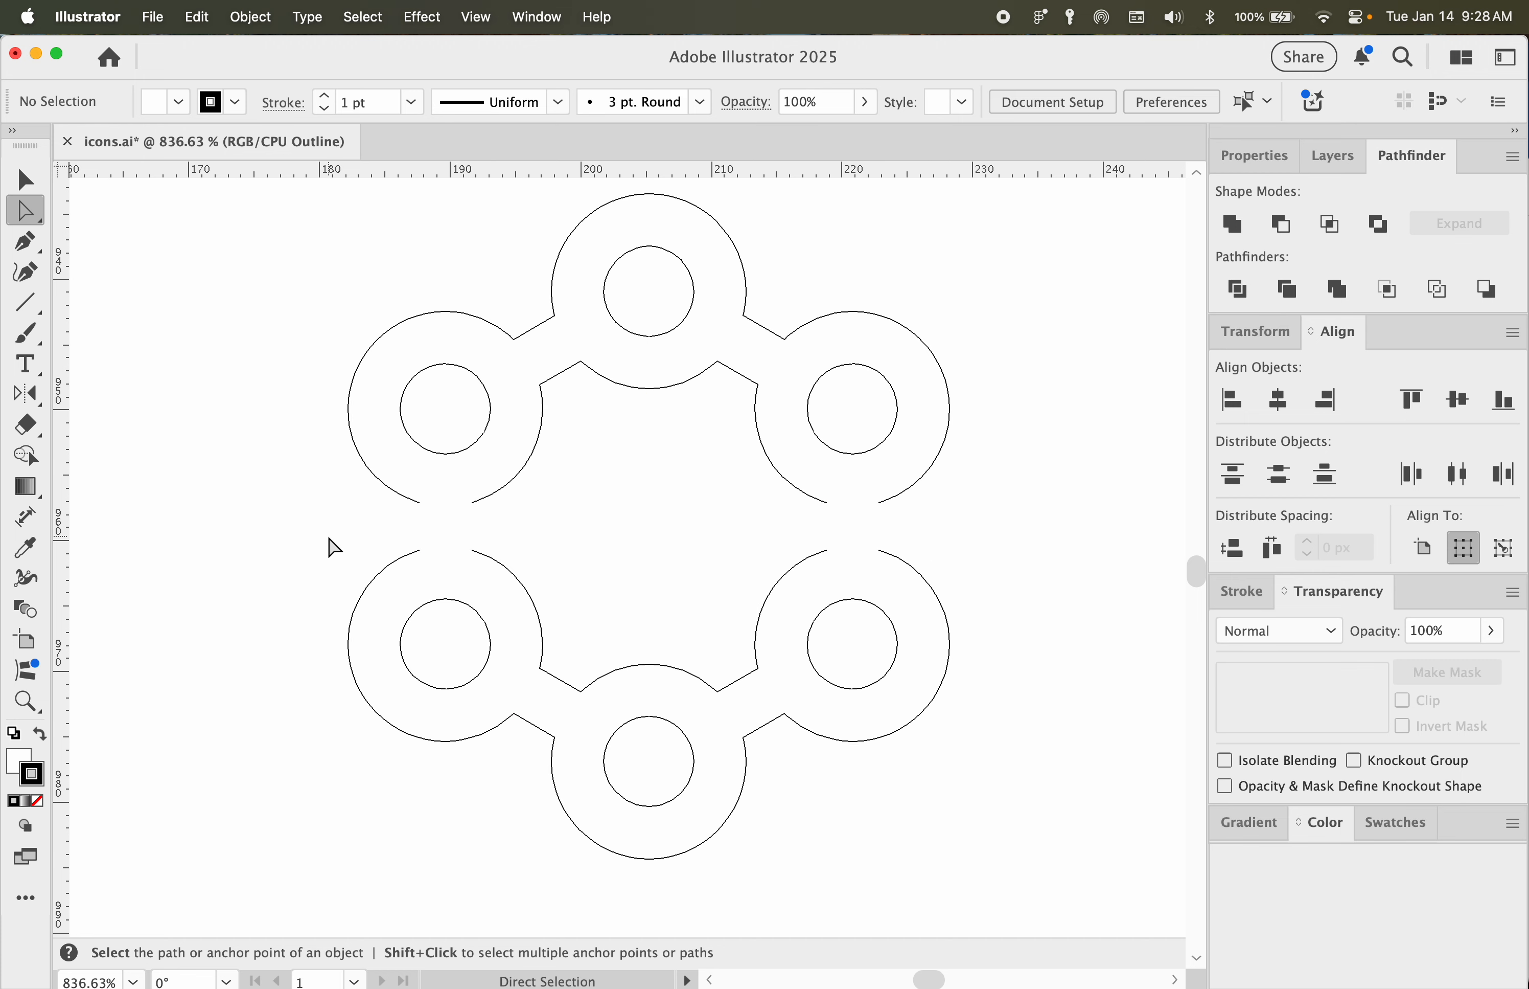
Step: Join the upper and lower open endpoints on the outer and inner sides of the left vertical connector
click(423, 507)
shift+click(420, 553)
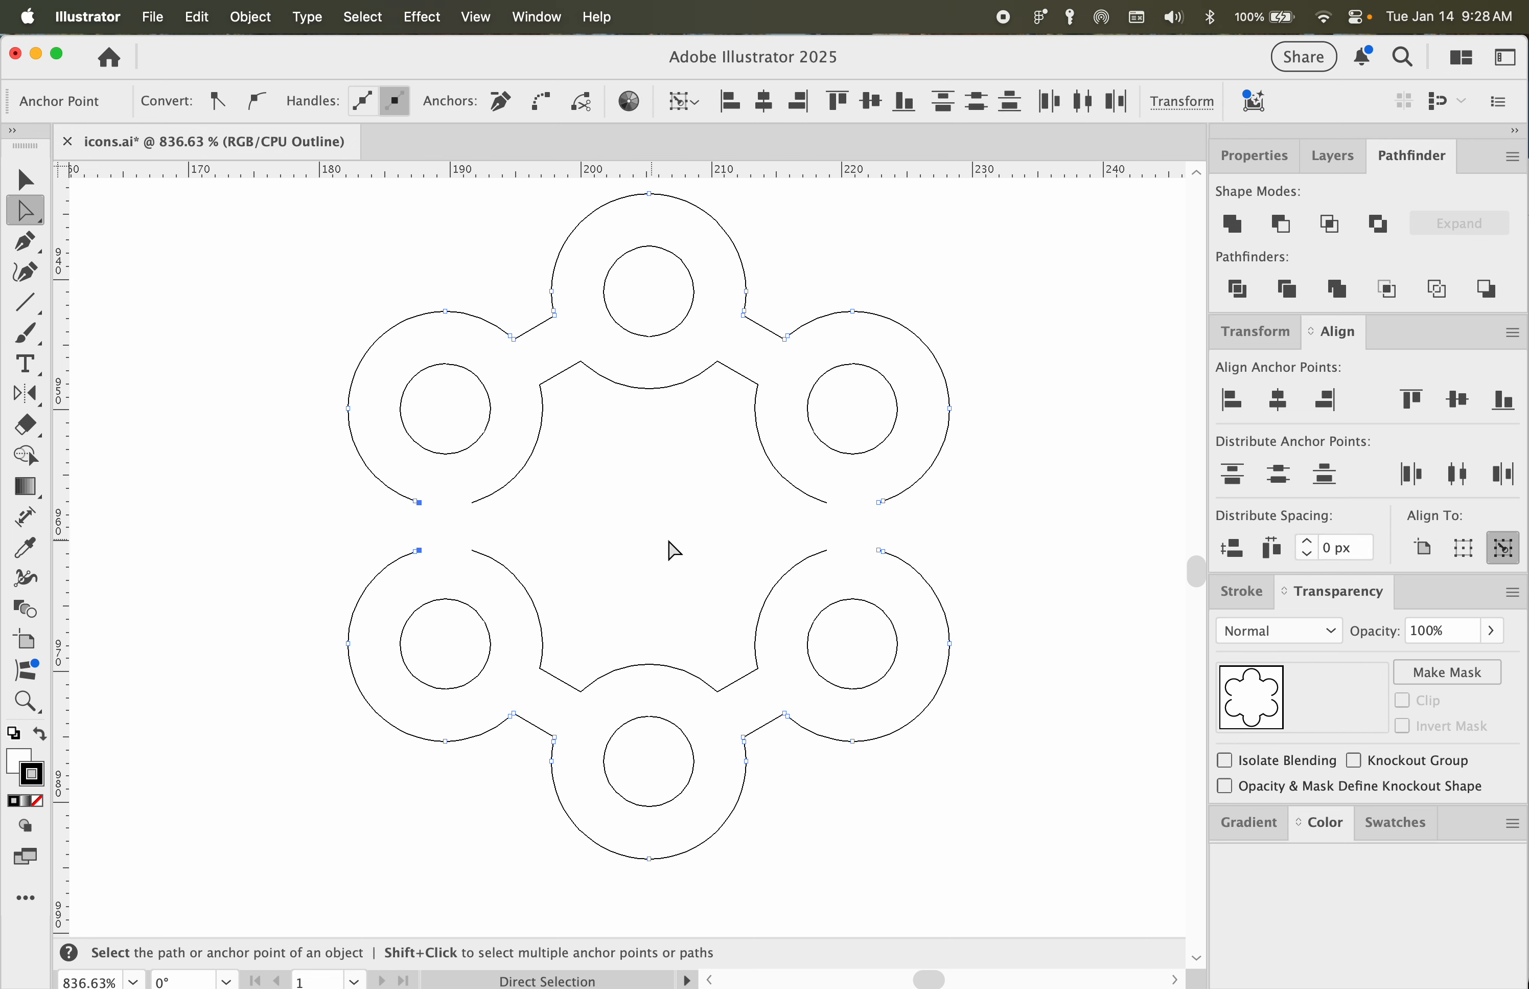
key(super)
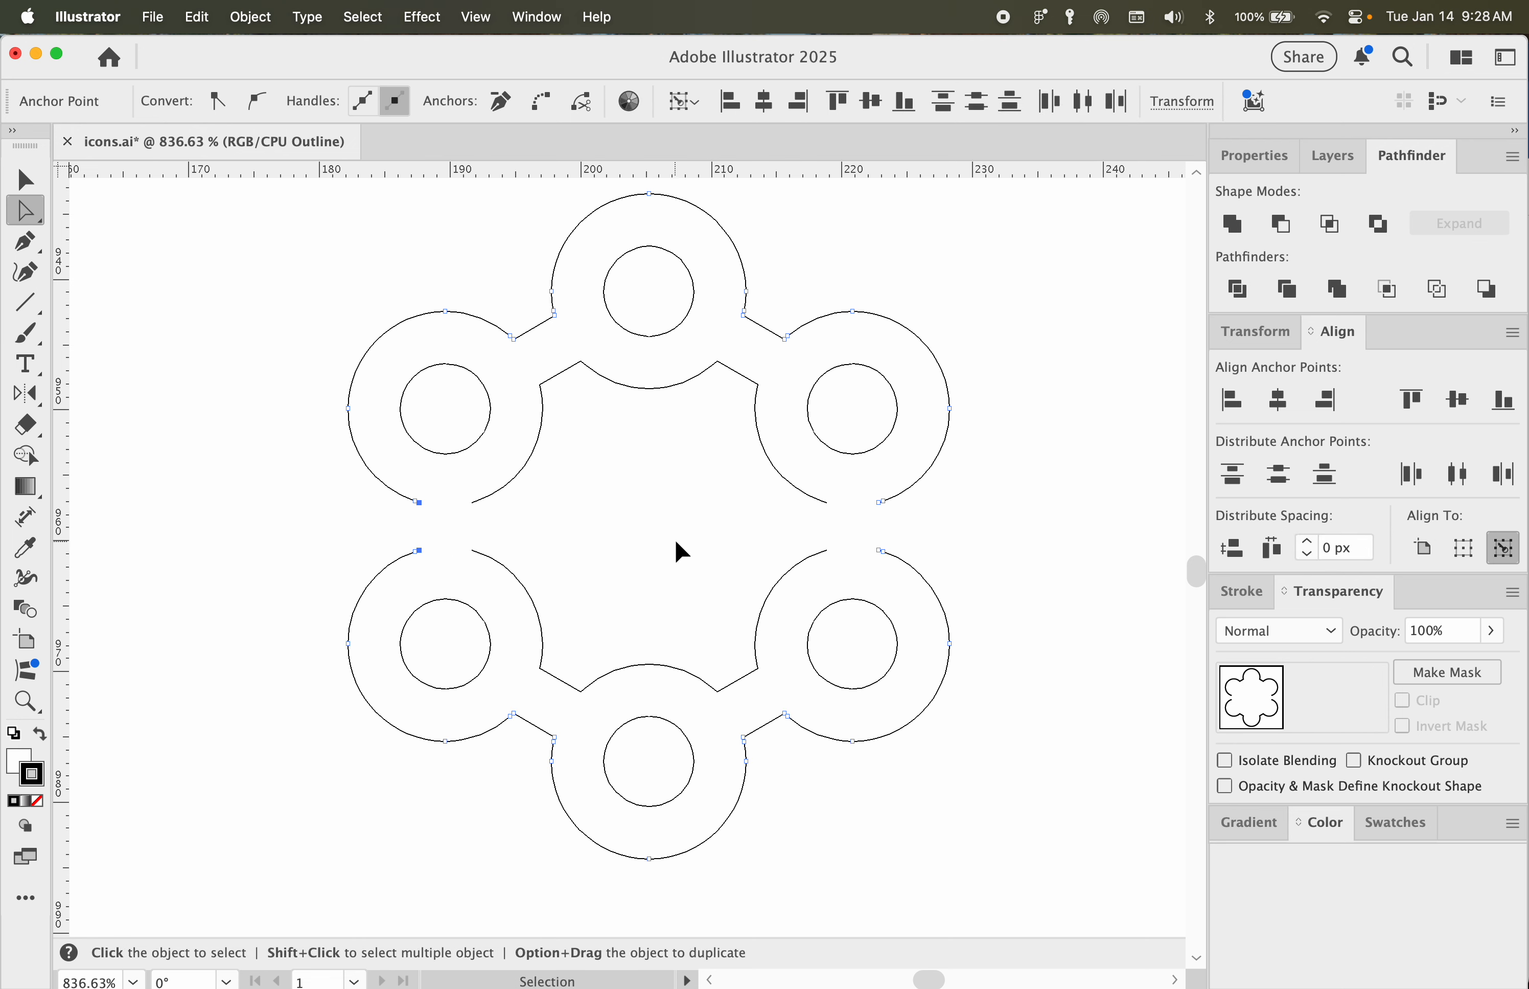
key(super+j)
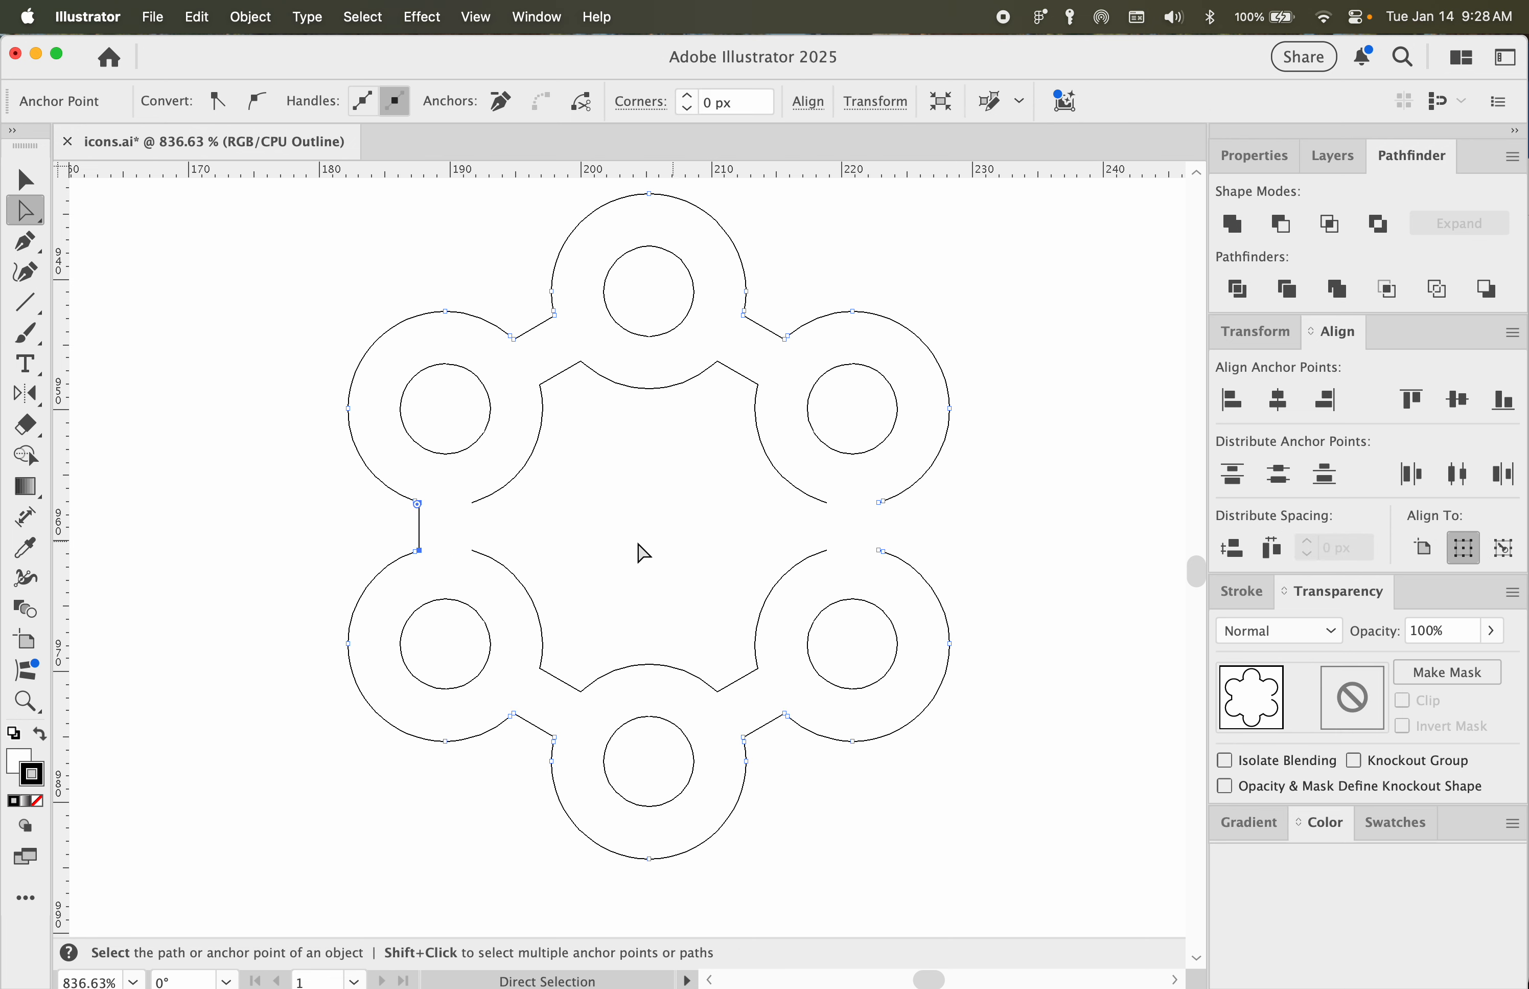
click(473, 504)
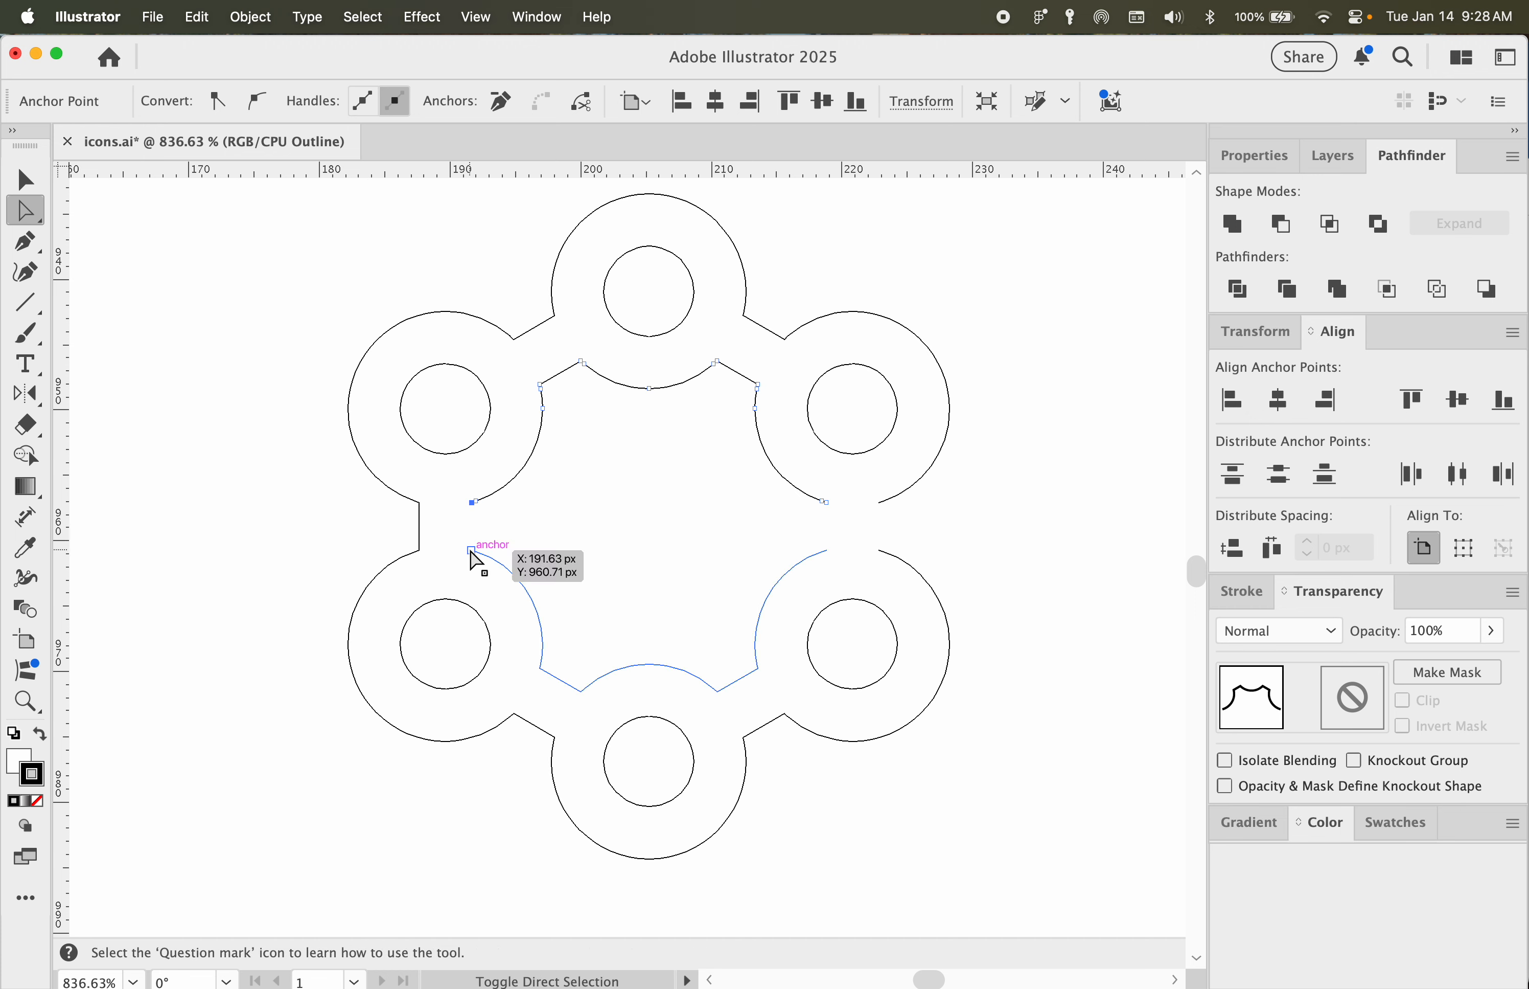
shift+click(470, 550)
key(super+j)
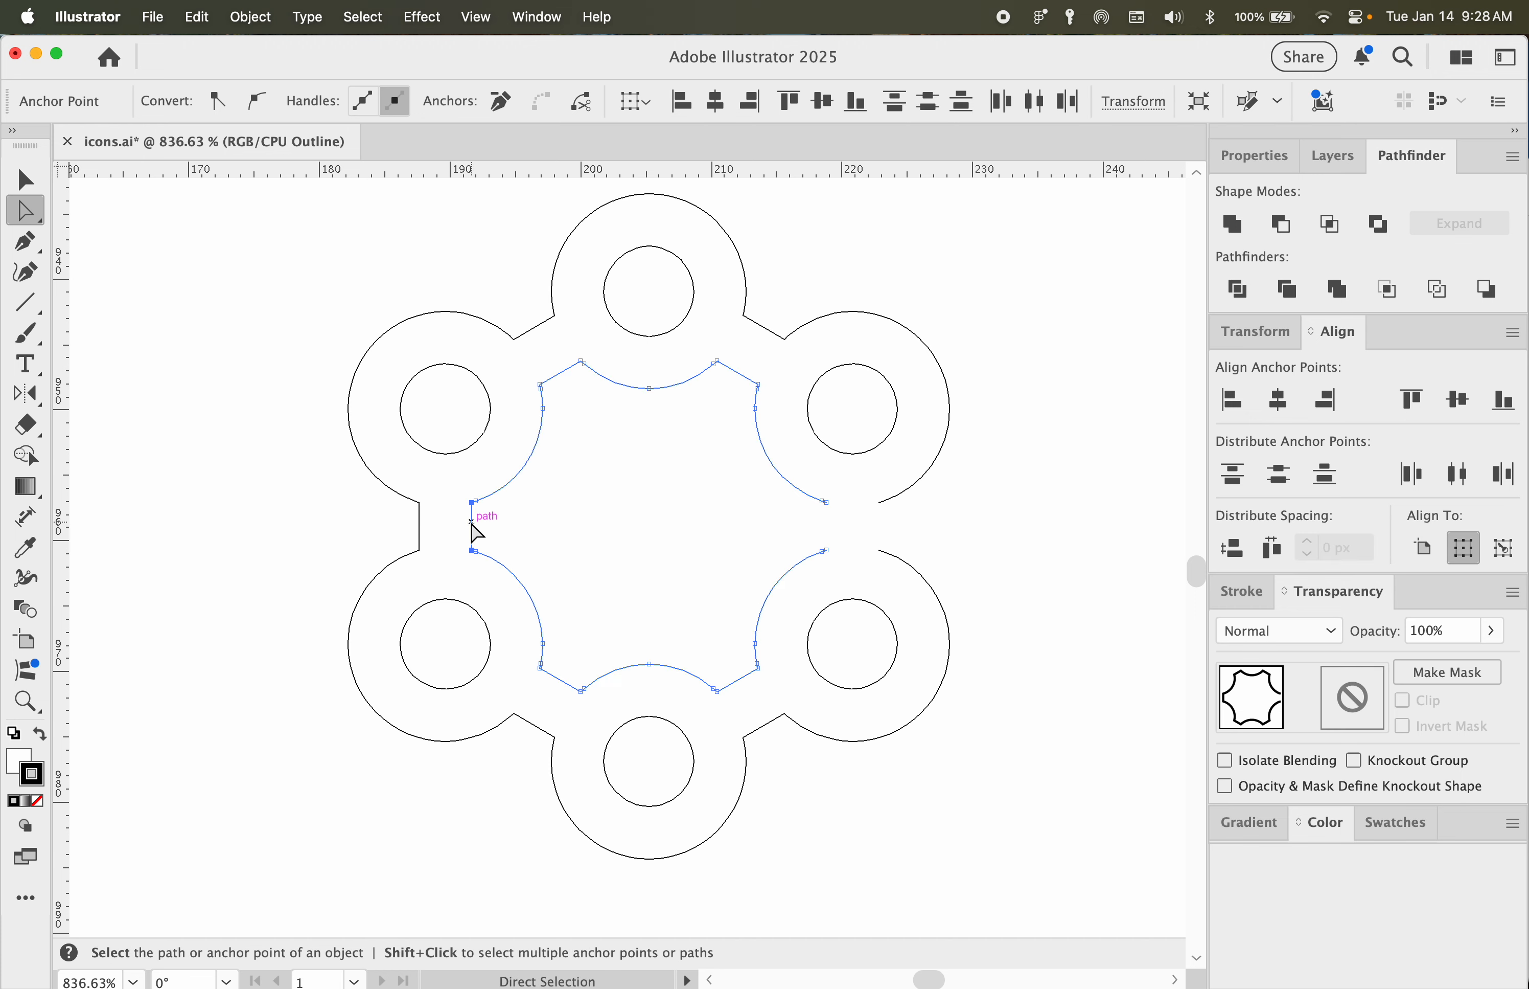
Step: Join the upper and lower open endpoints on the inner and outer sides of the right vertical connector, and deselect
click(827, 502)
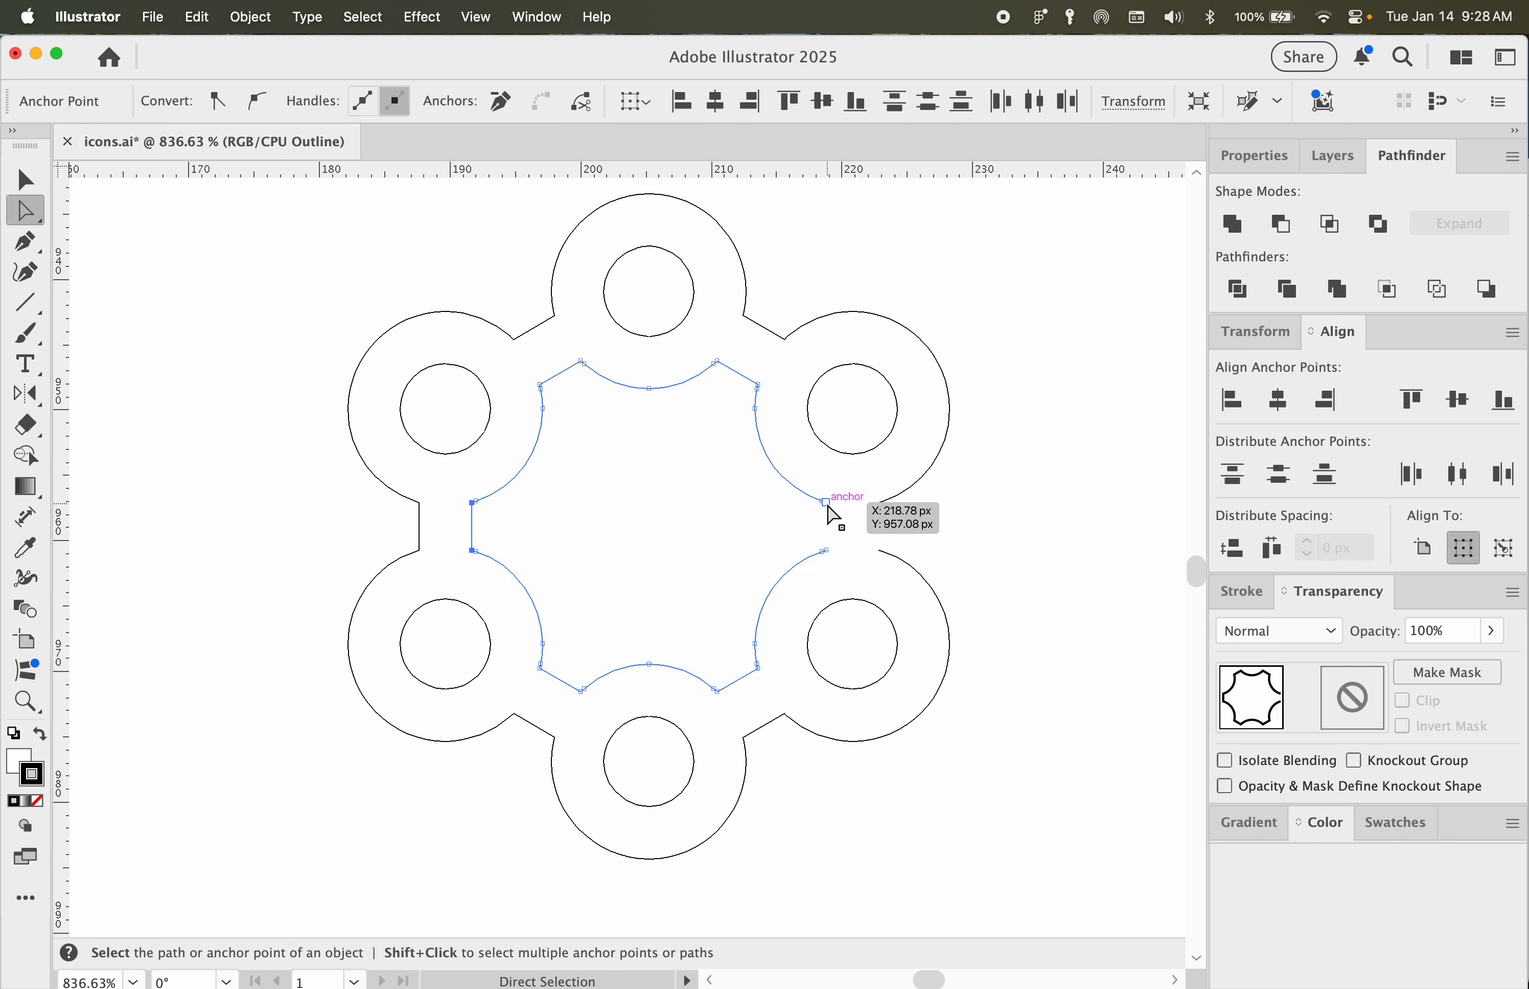
shift+click(827, 551)
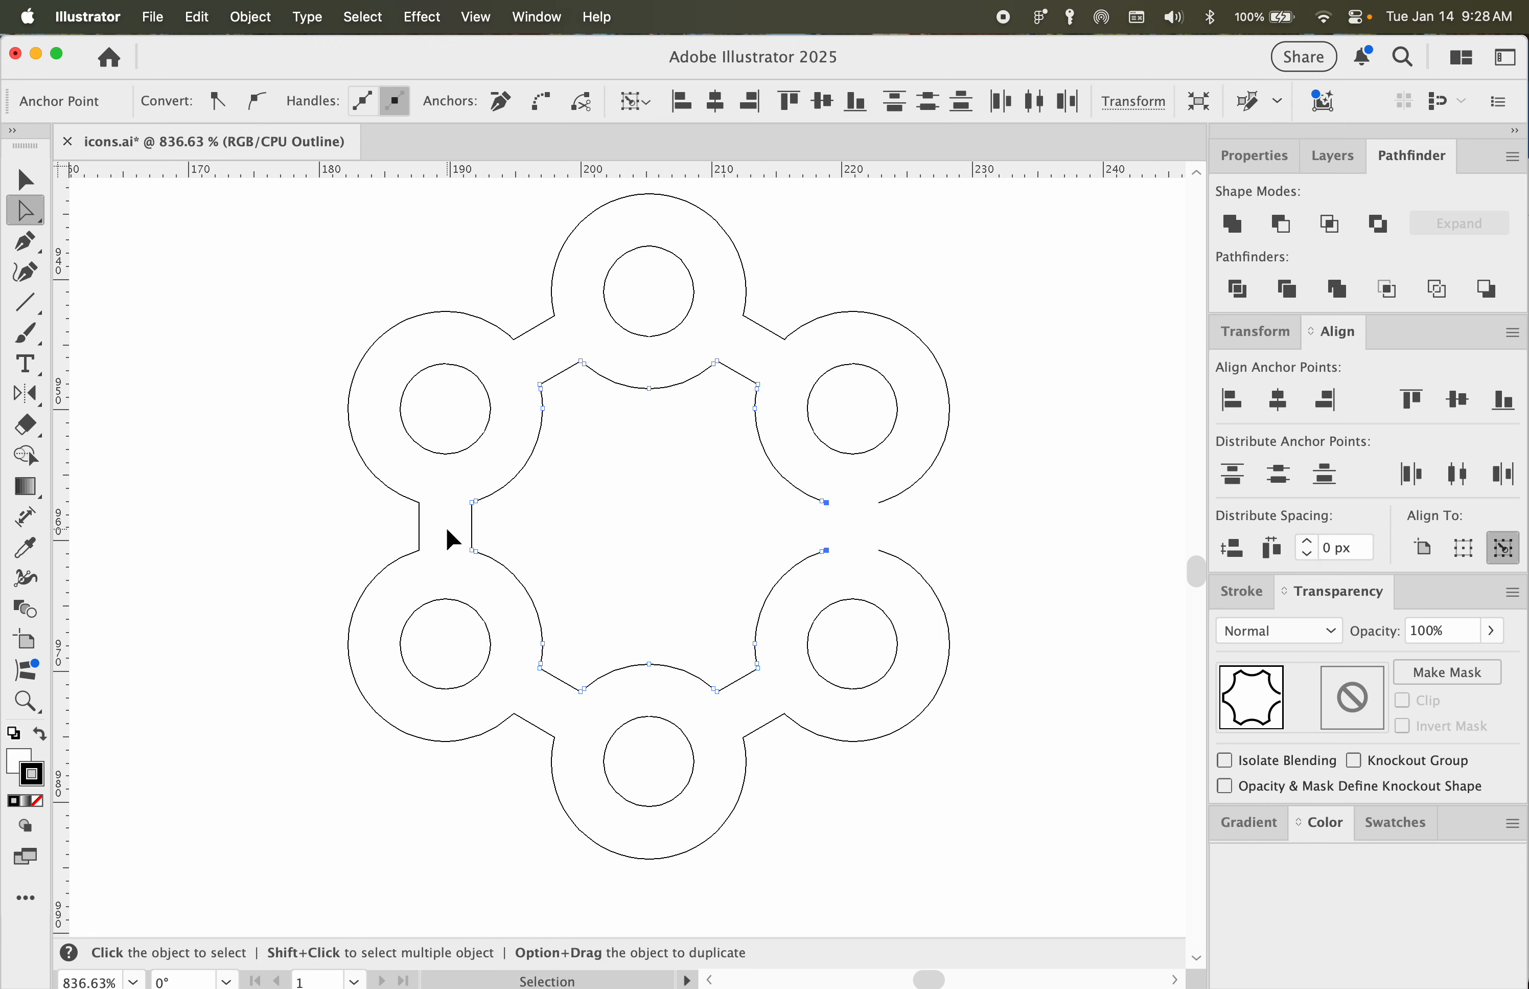
key(super+j)
click(880, 502)
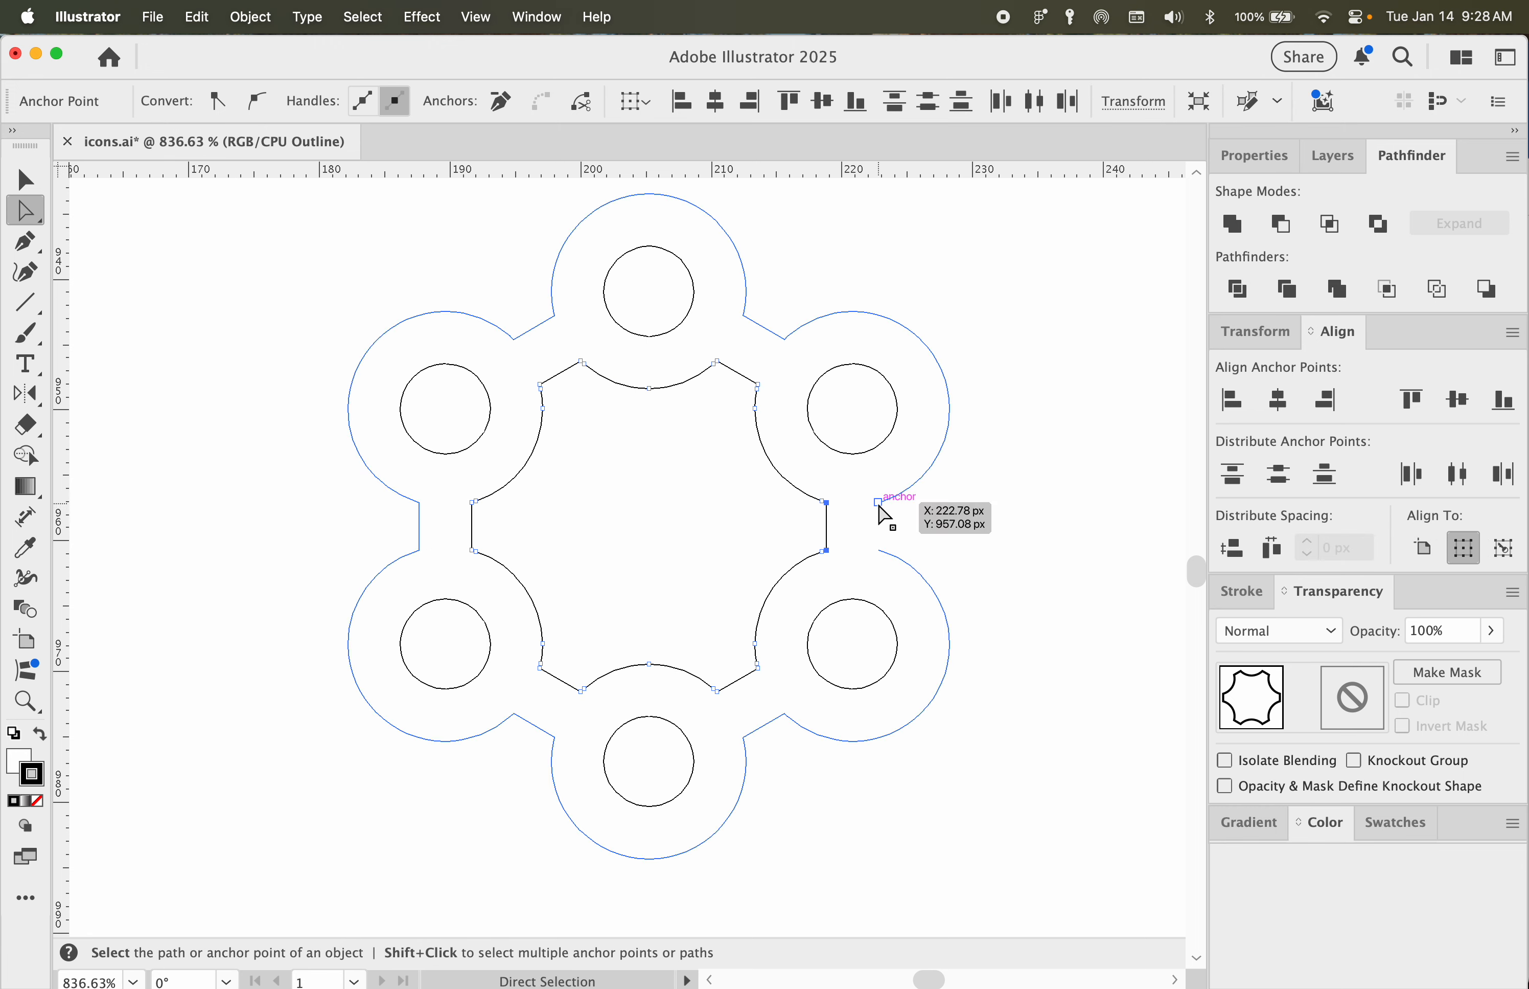
shift+click(880, 552)
key(super+j)
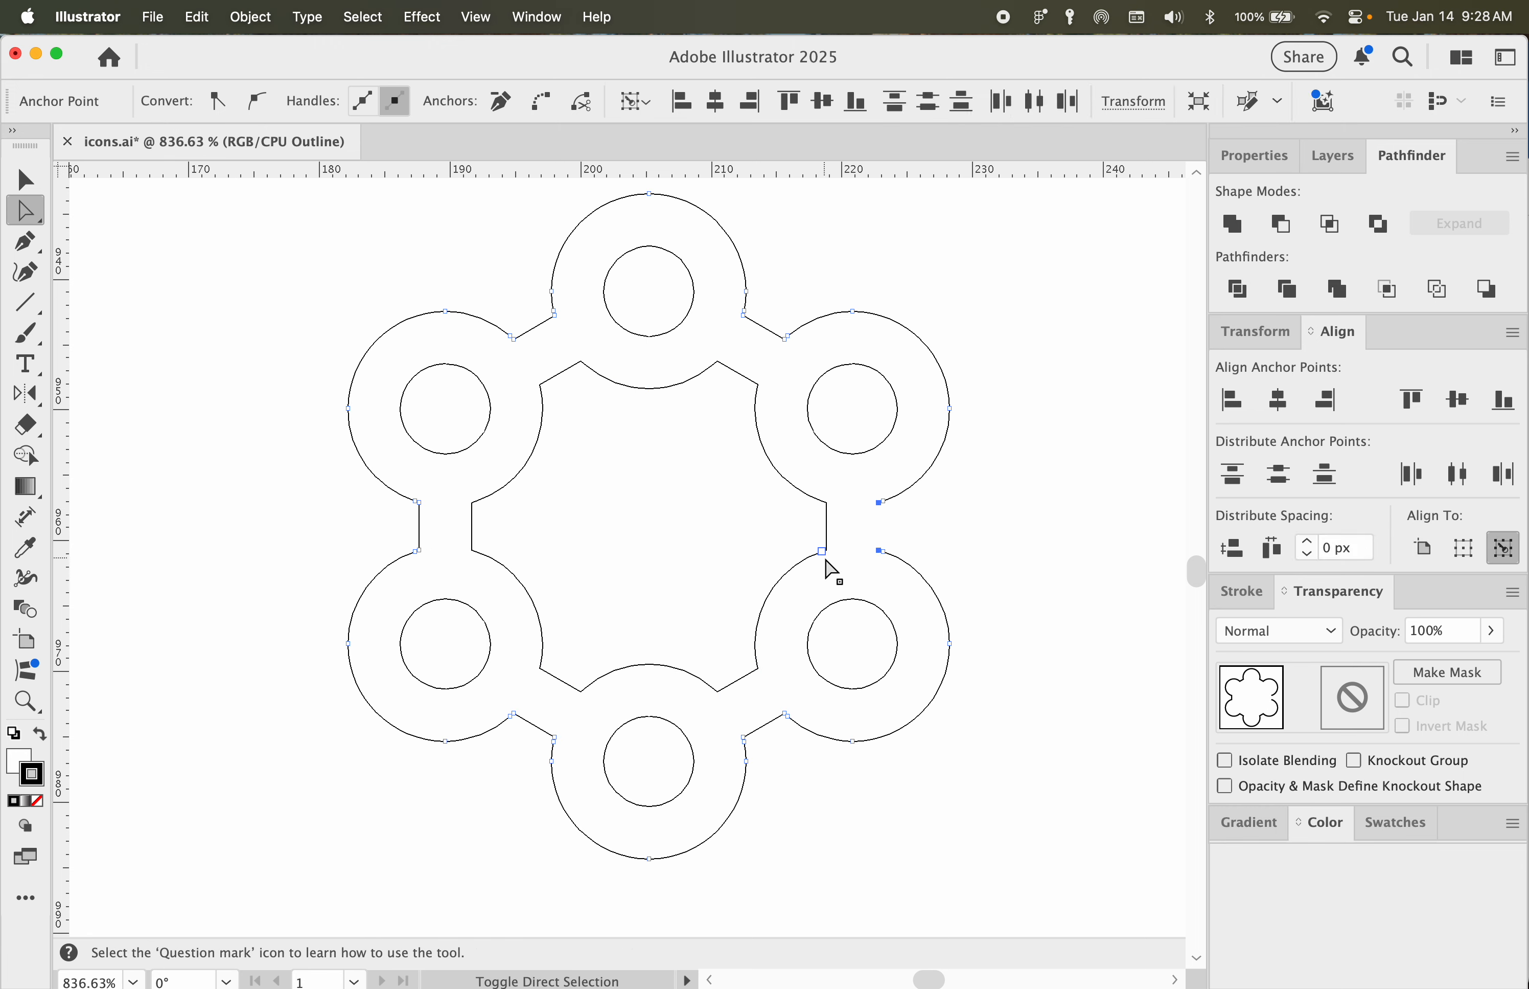
click(153, 482)
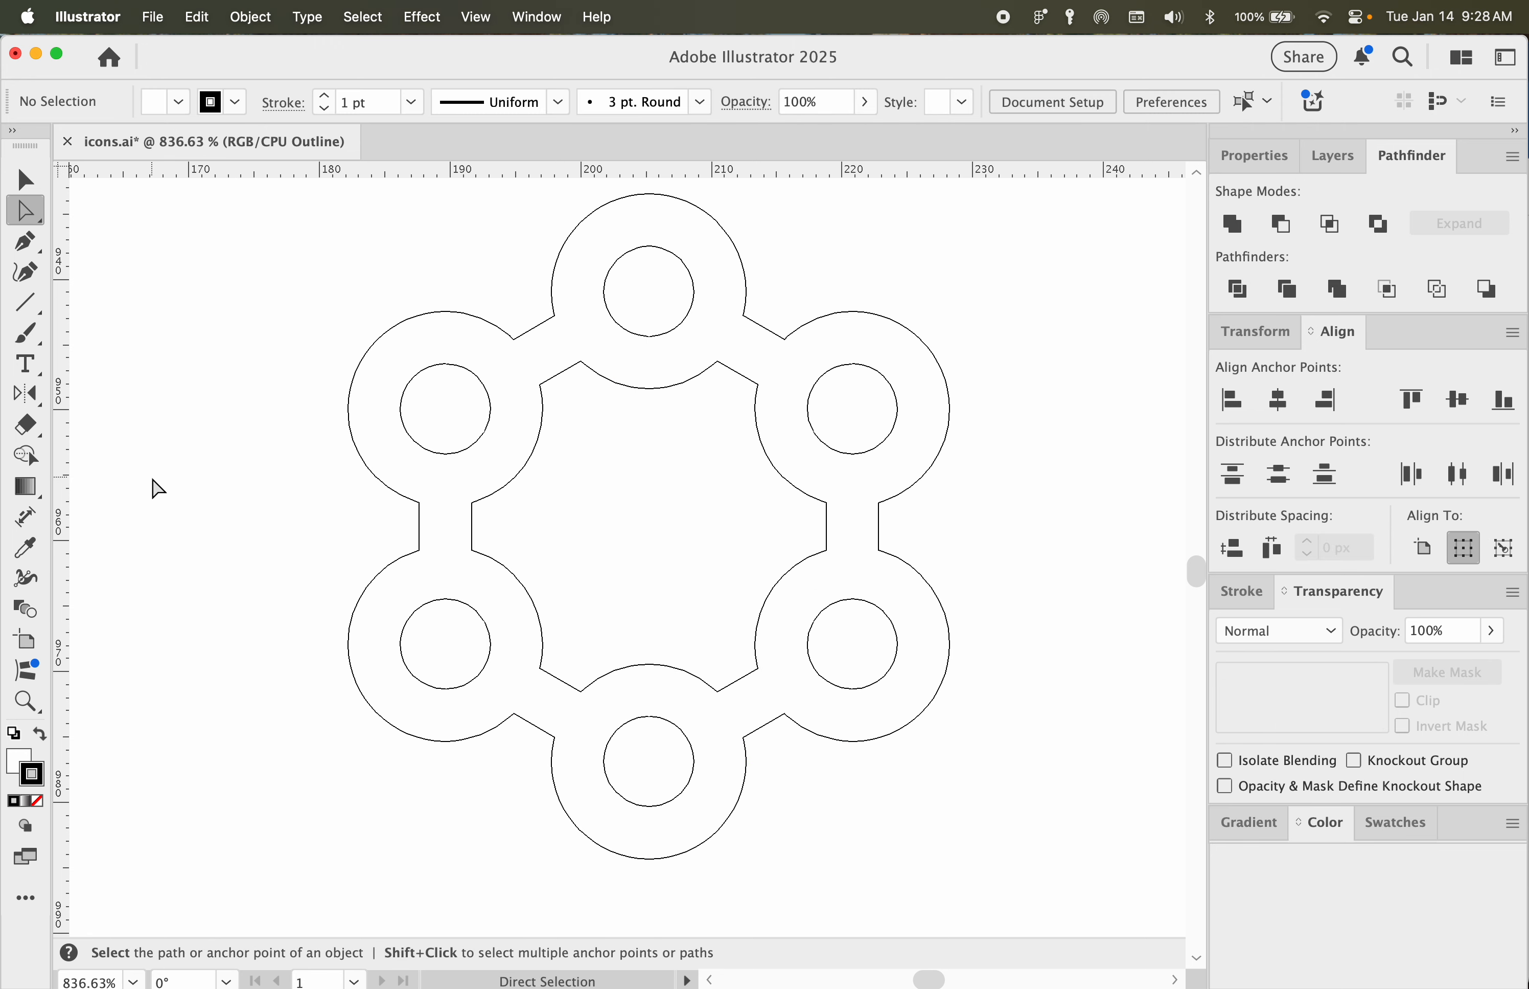
Step: Switch to Preview mode and send the outer outline to the back
key(super+y)
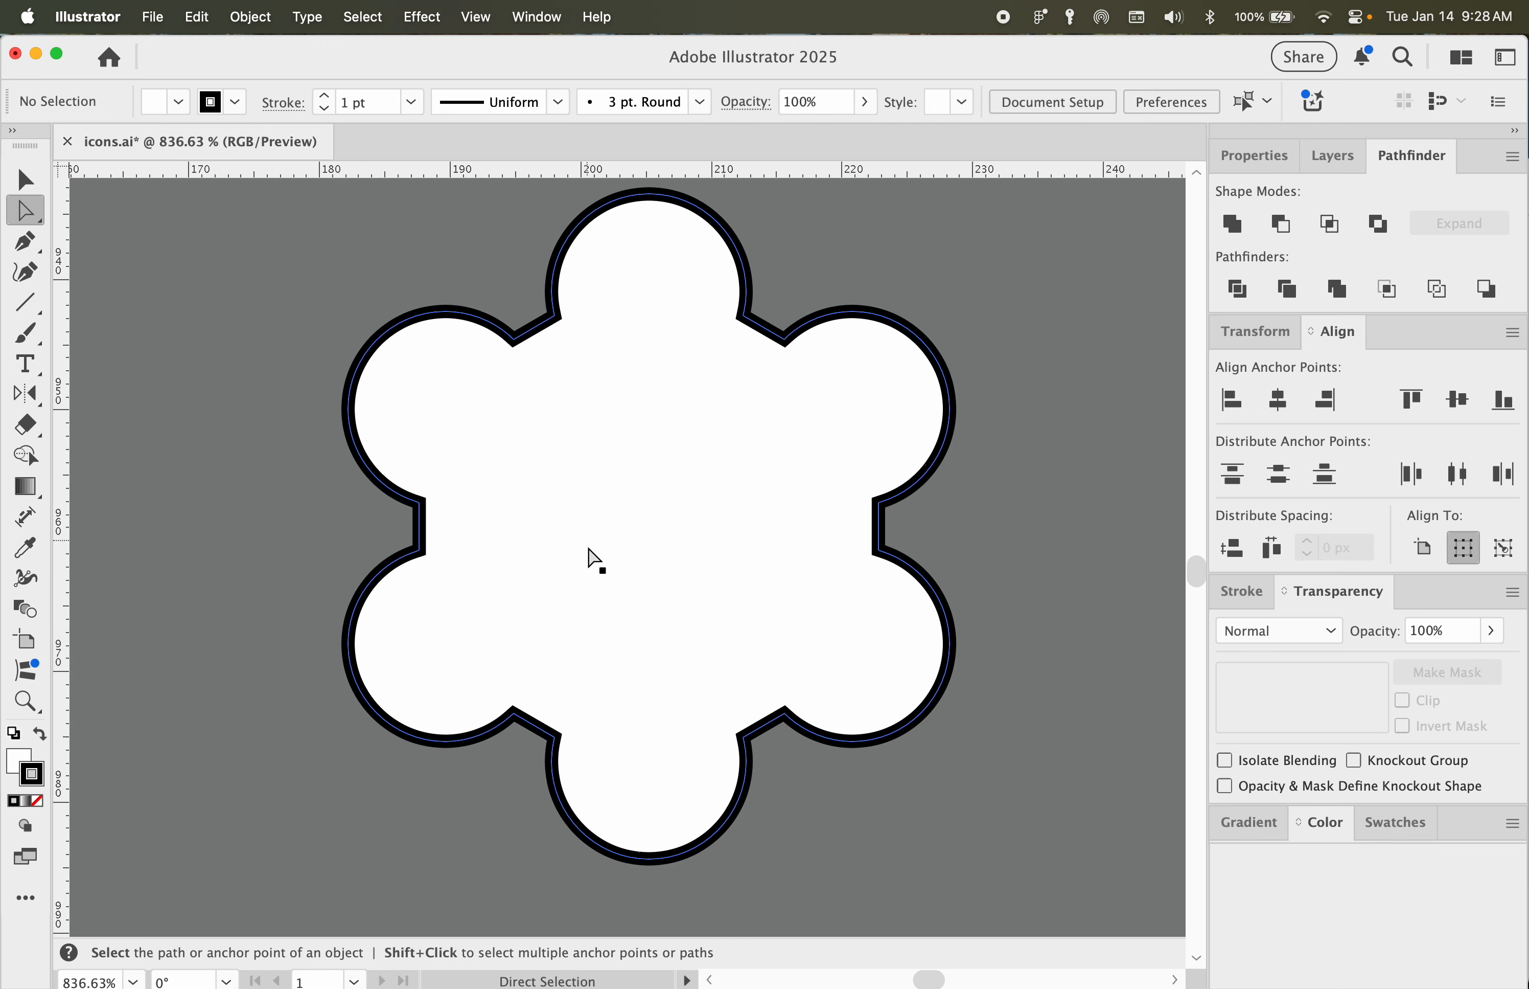
click(562, 527)
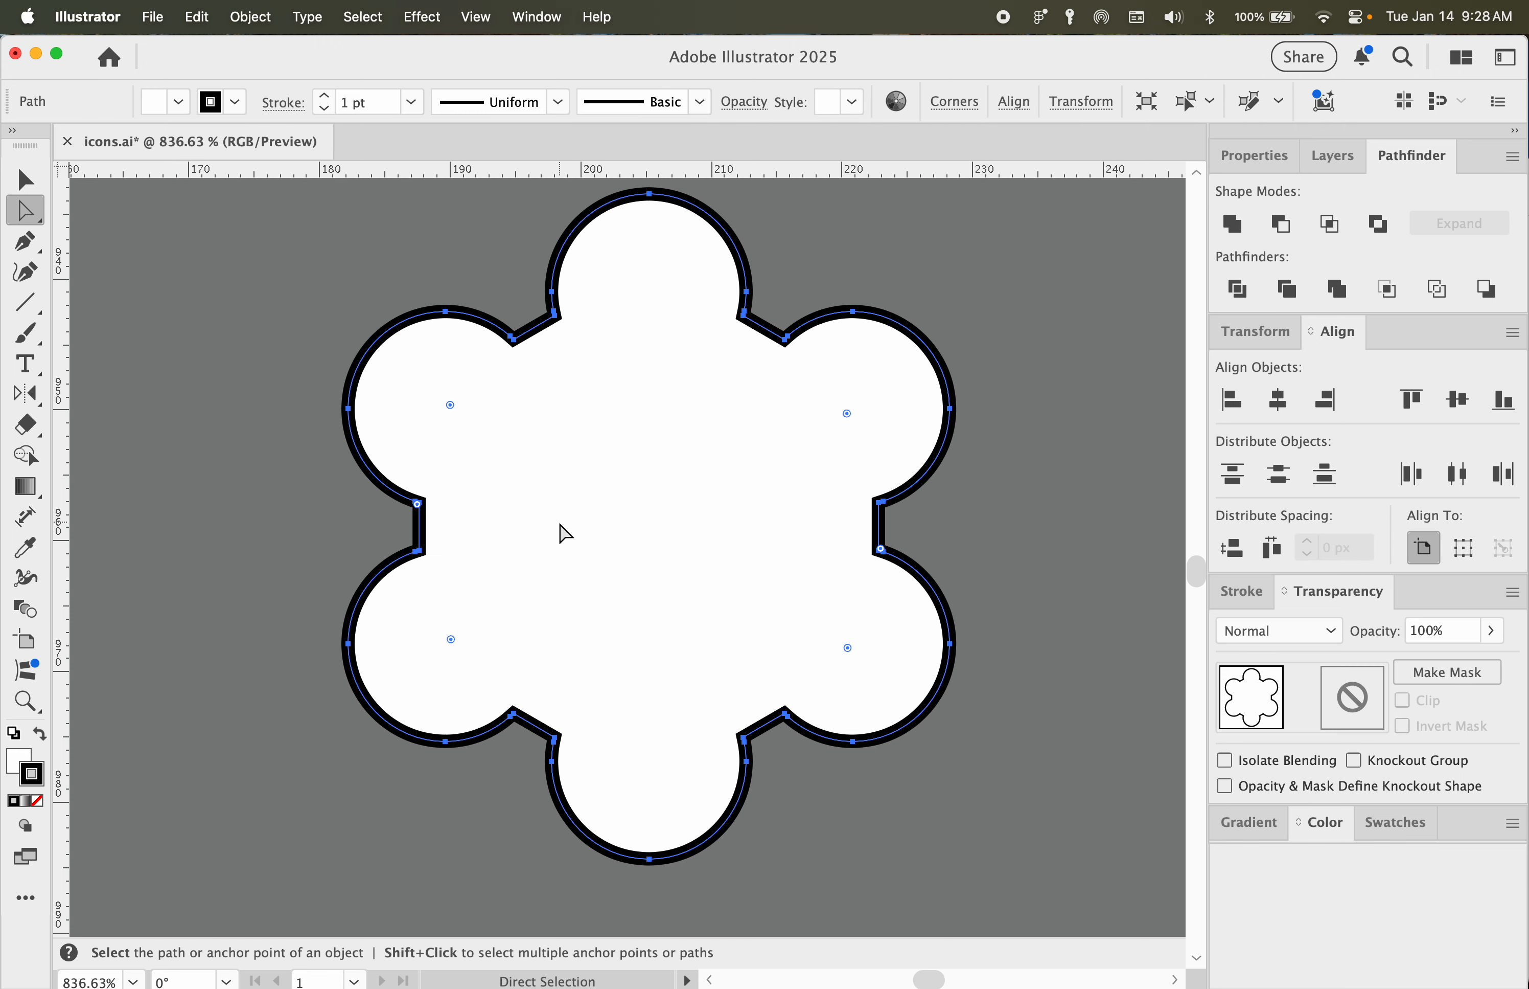
key(v)
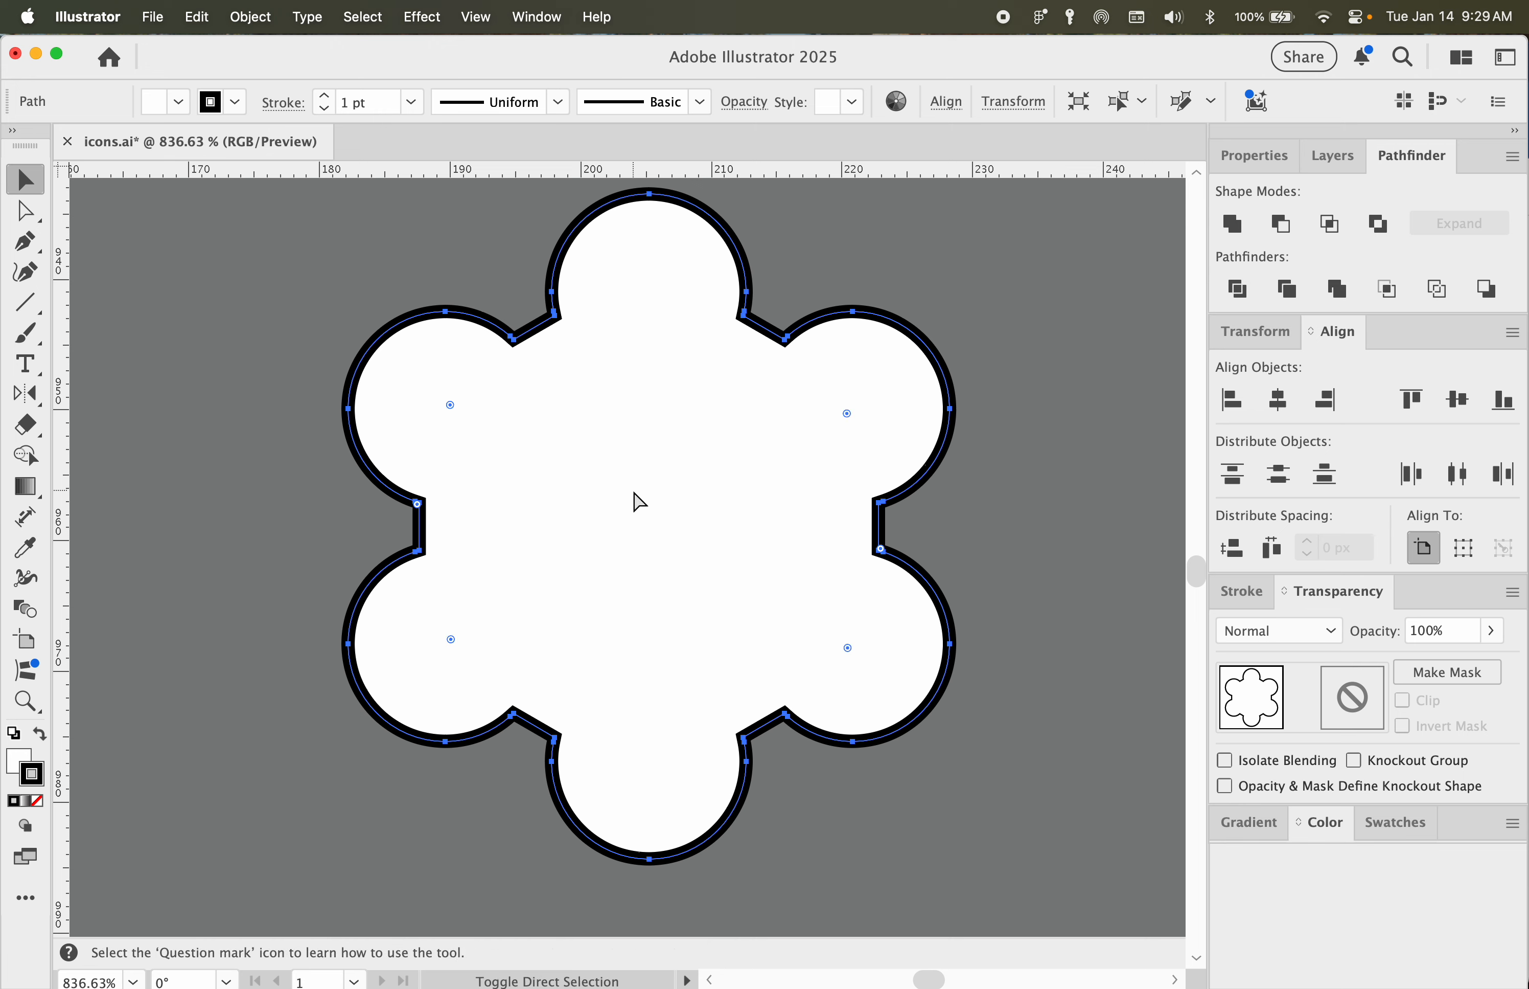
key(super+shift+bracketleft)
Step: Remove the fill from the inner outline, check a small inner circle, and return to Outline mode
click(587, 530)
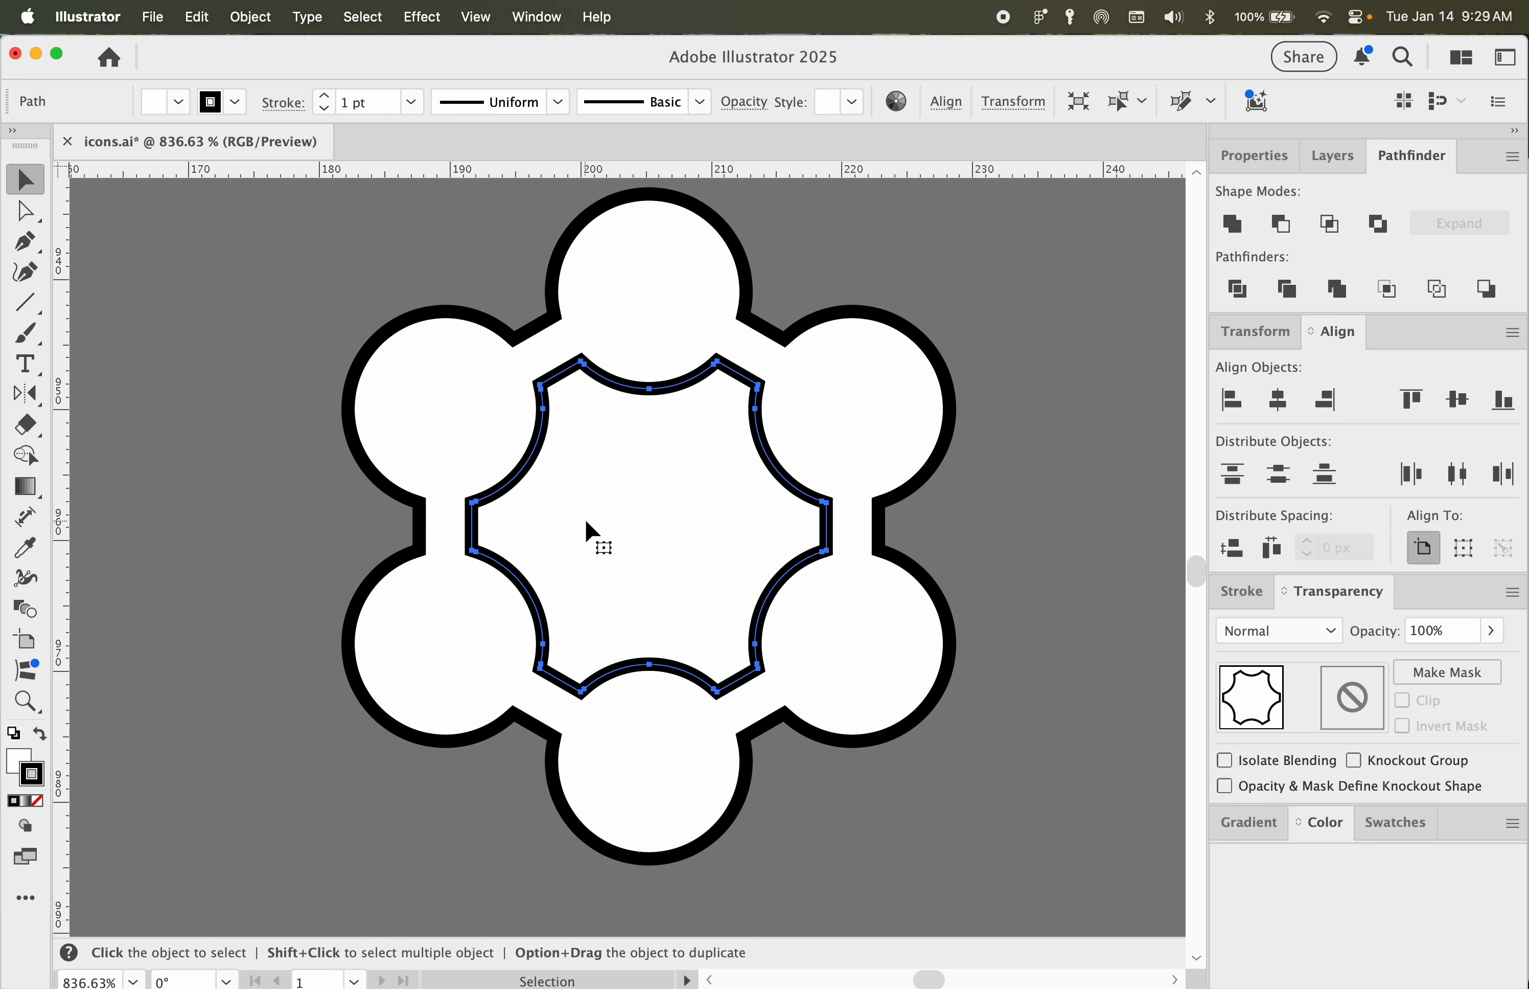
key(x)
key(slash)
click(417, 621)
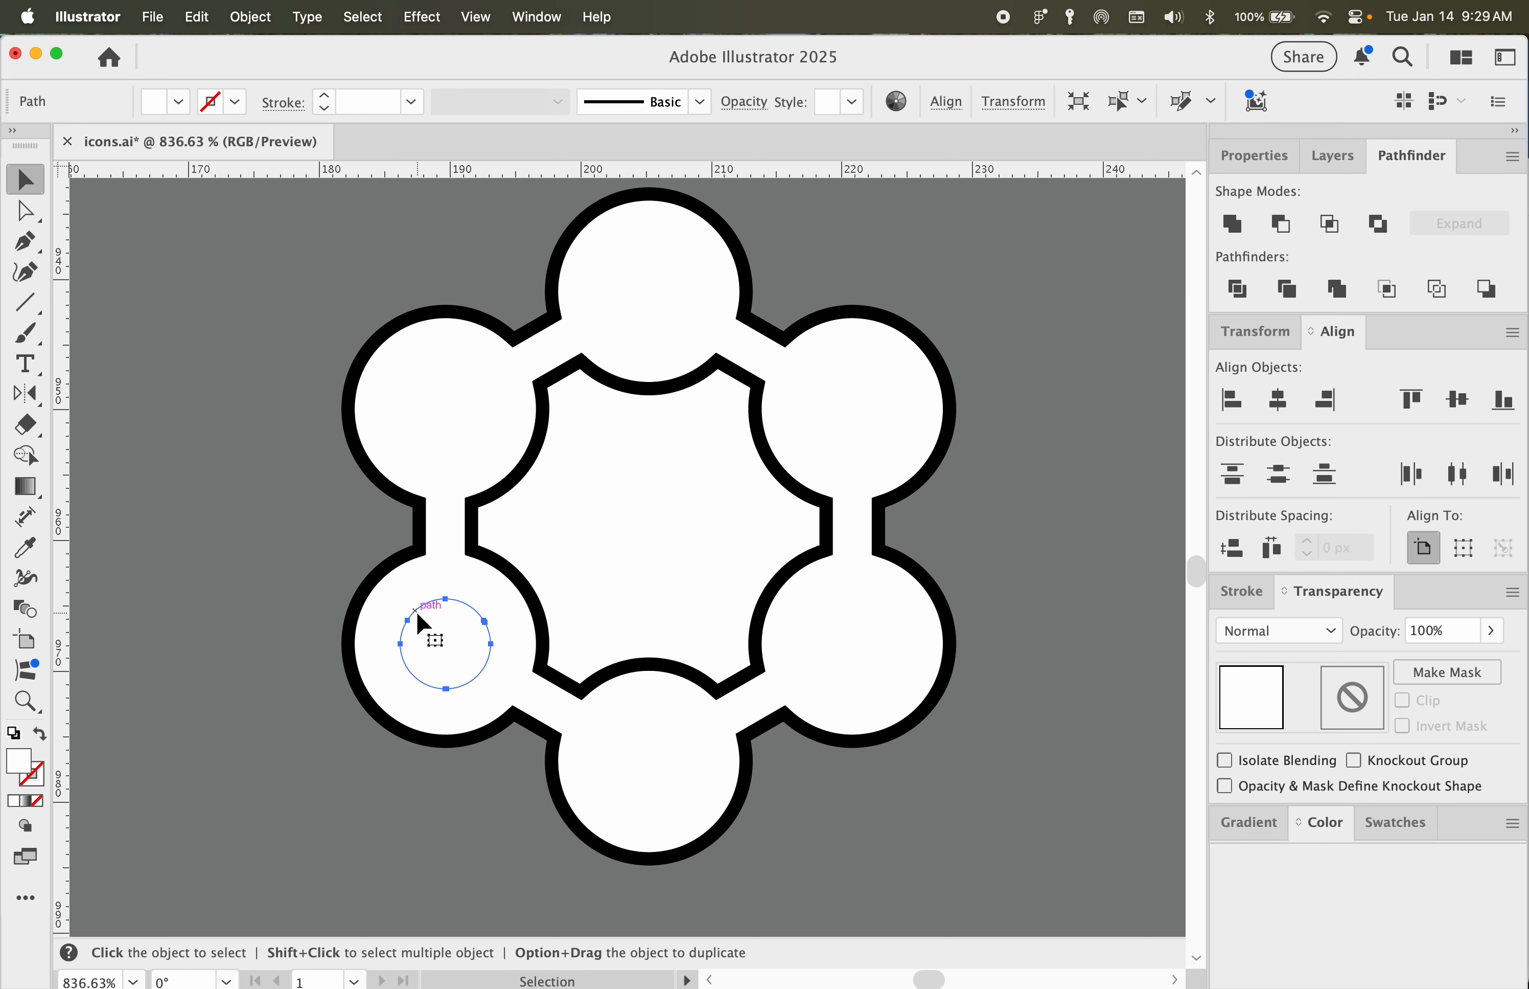
click(160, 712)
key(super+y)
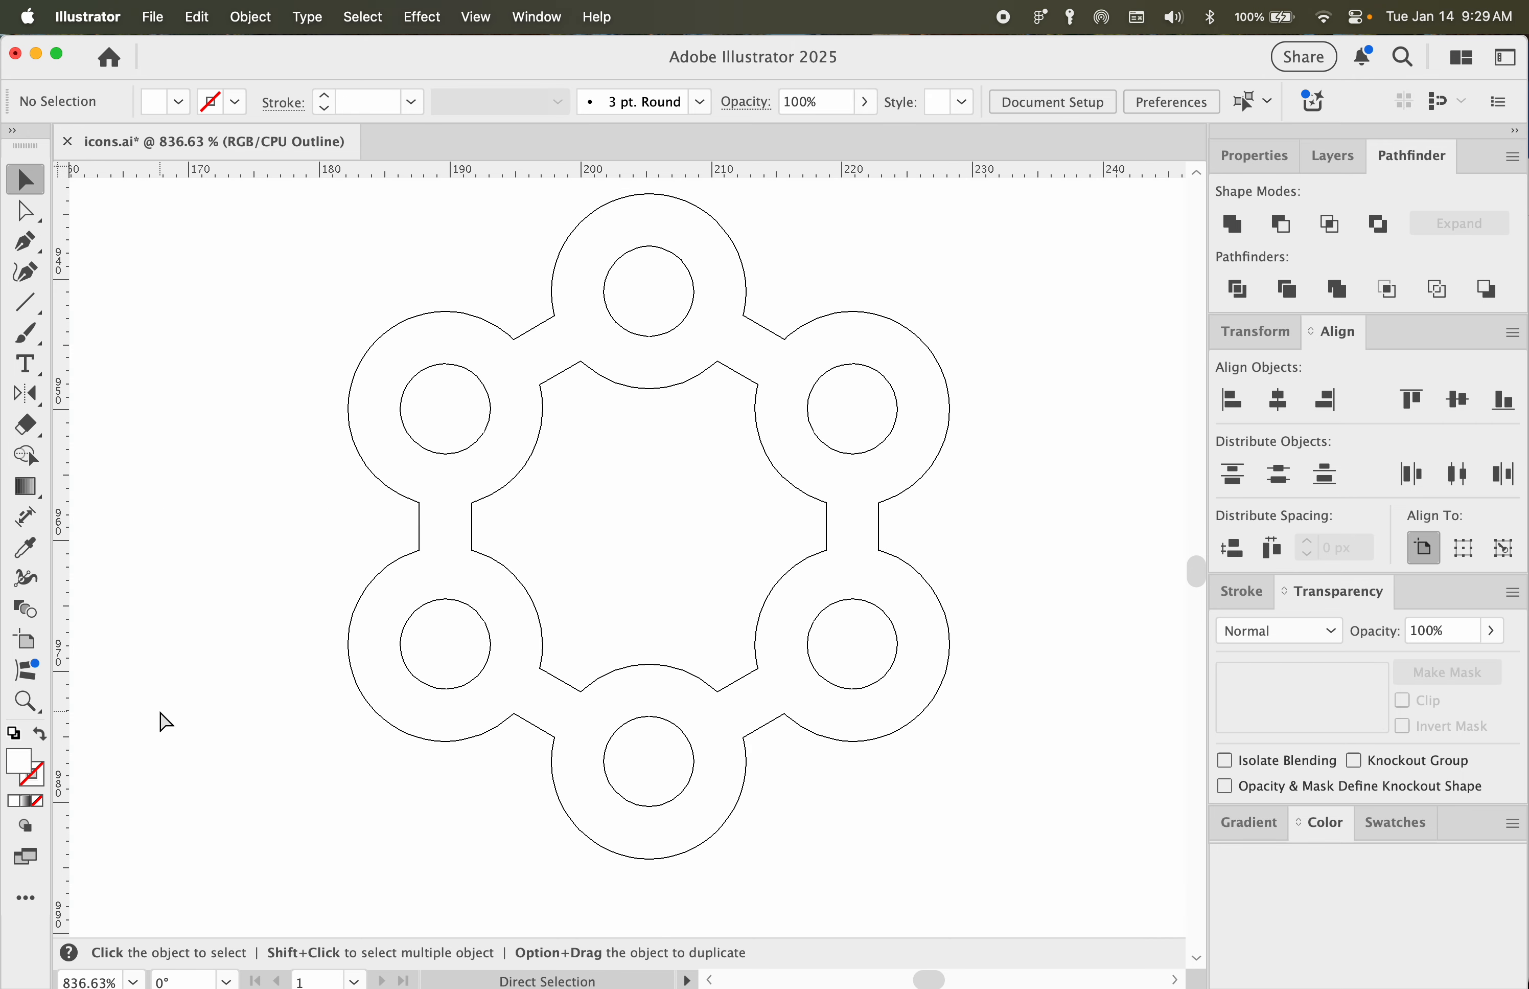
drag(507, 484, 623, 522)
key(super+z)
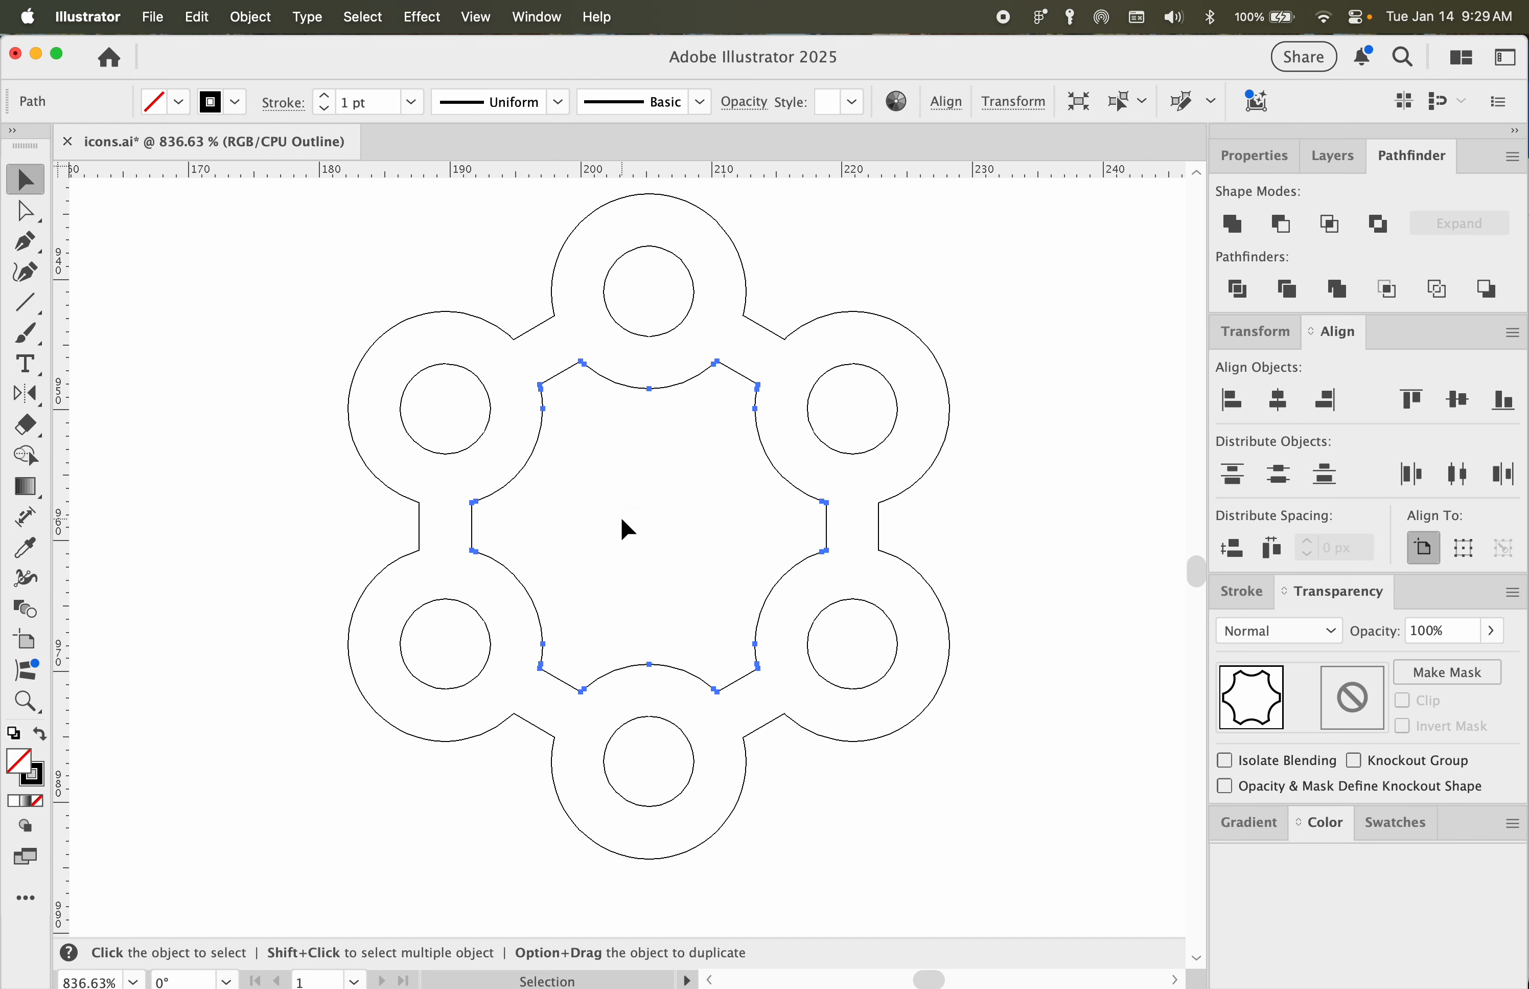
key(a)
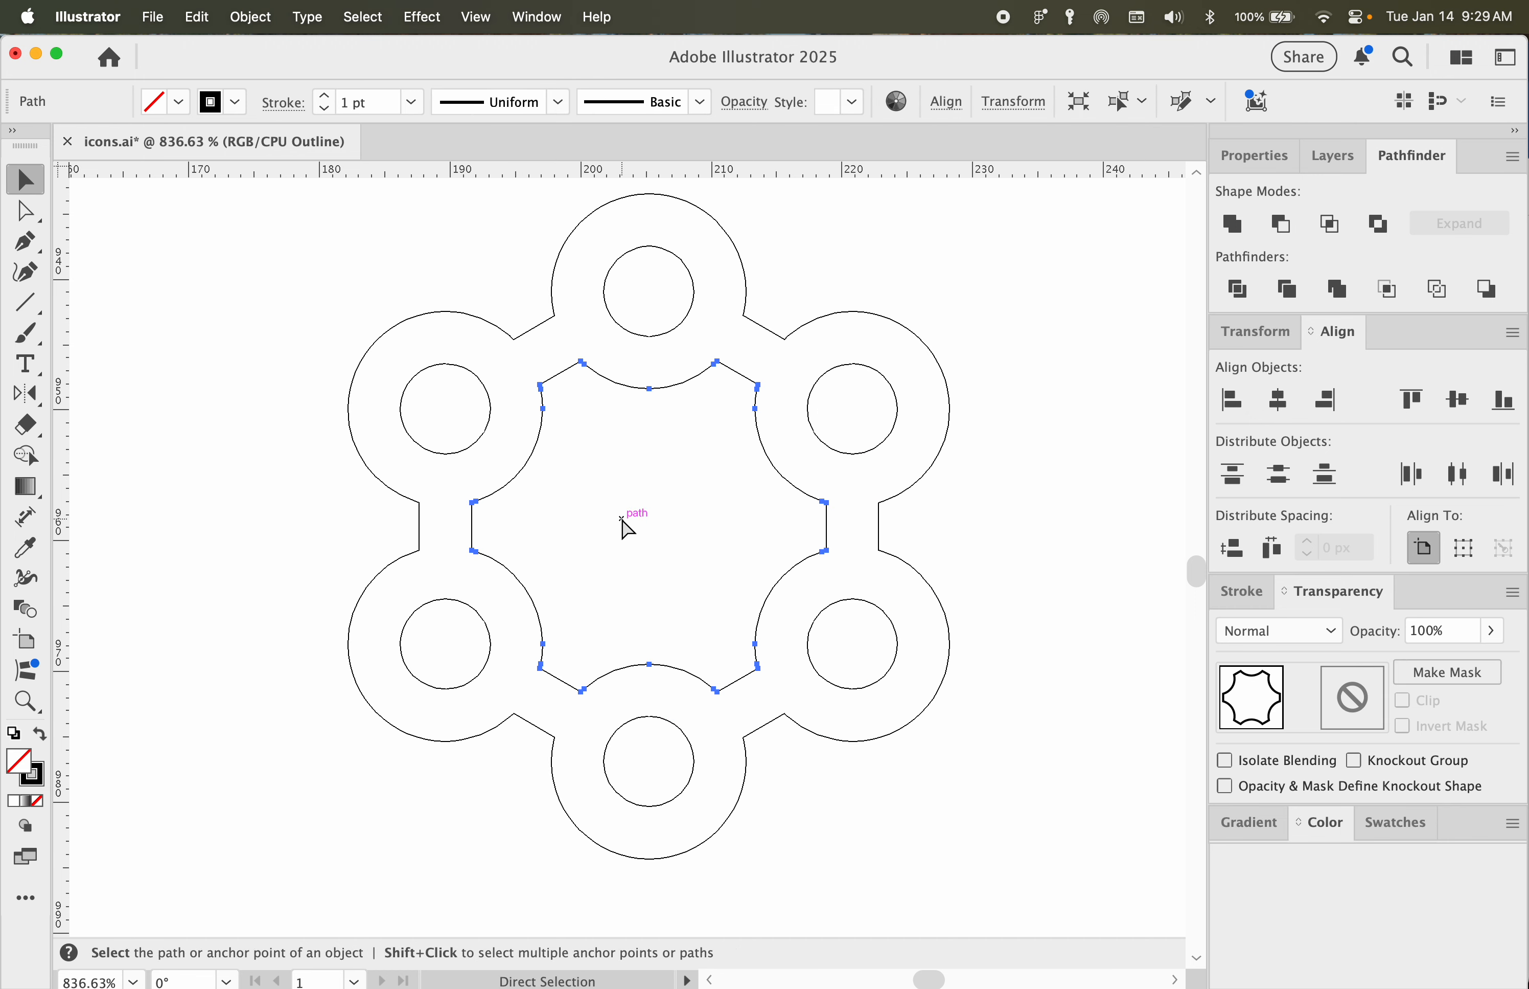
key(v)
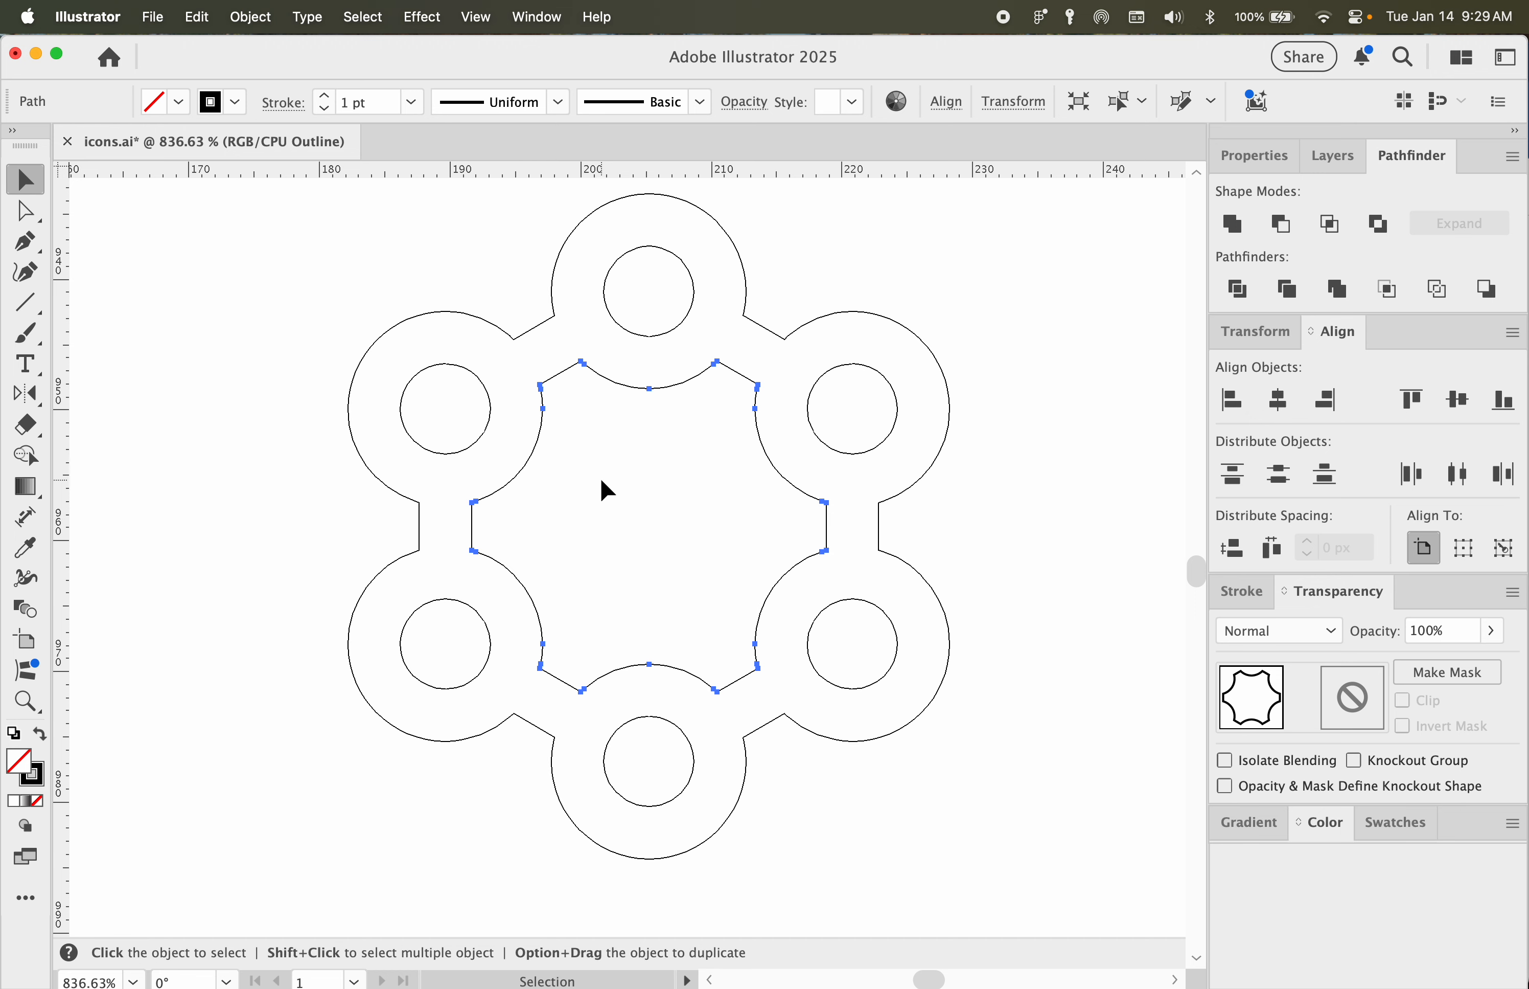
Step: Combine the outer and inner outlines into a compound path
click(528, 329)
shift+click(557, 372)
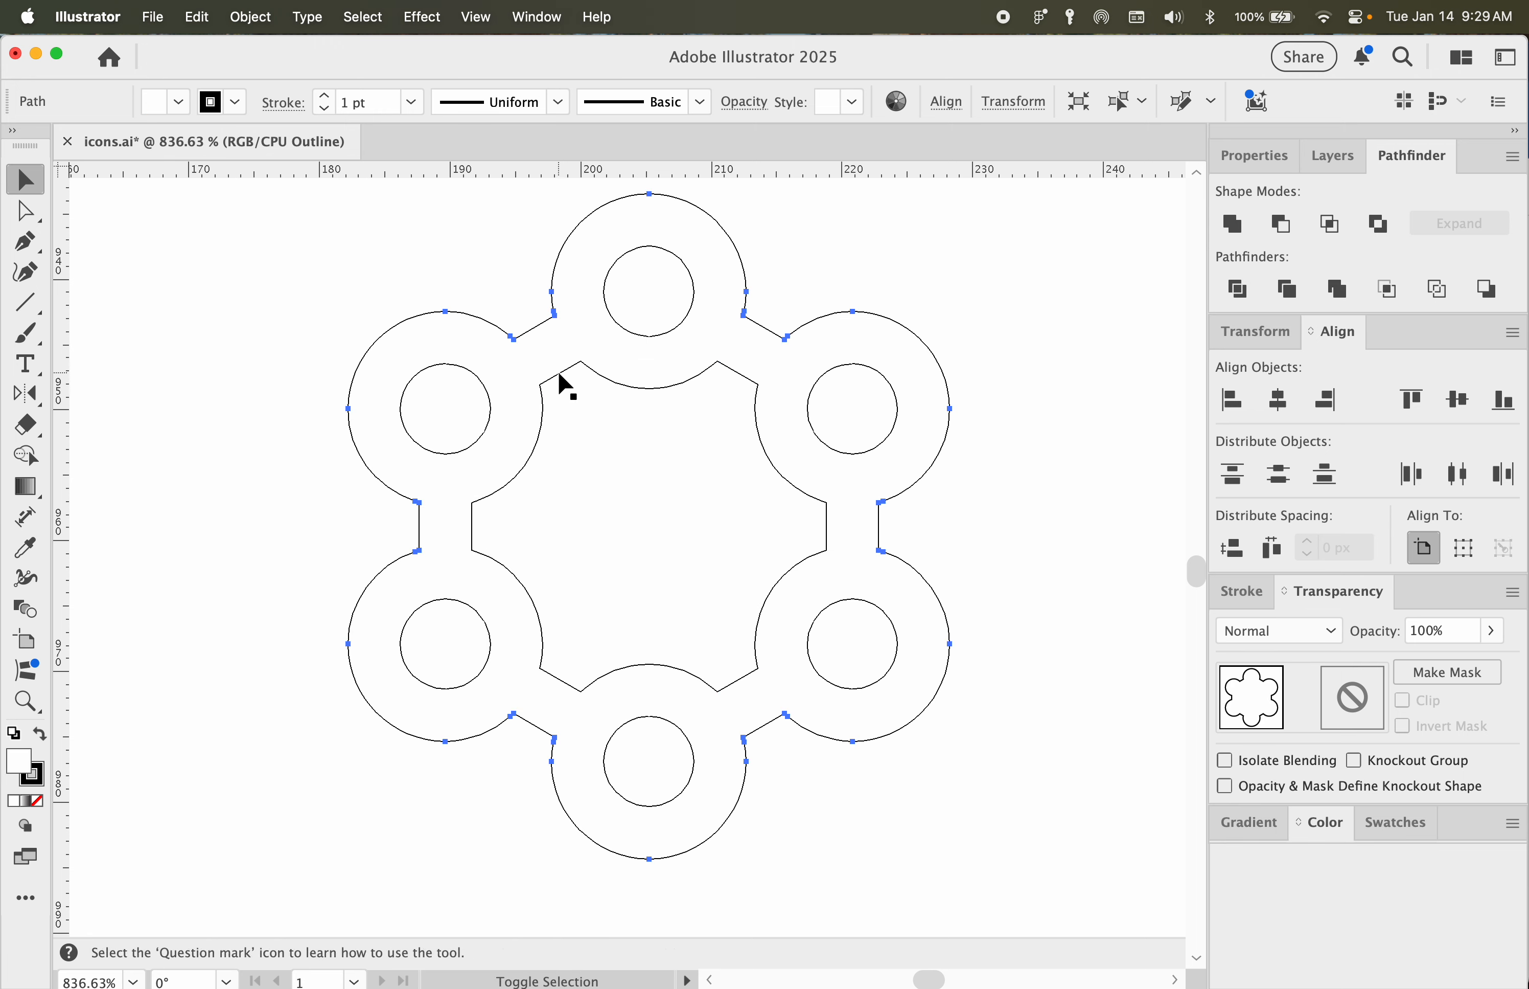
click(252, 16)
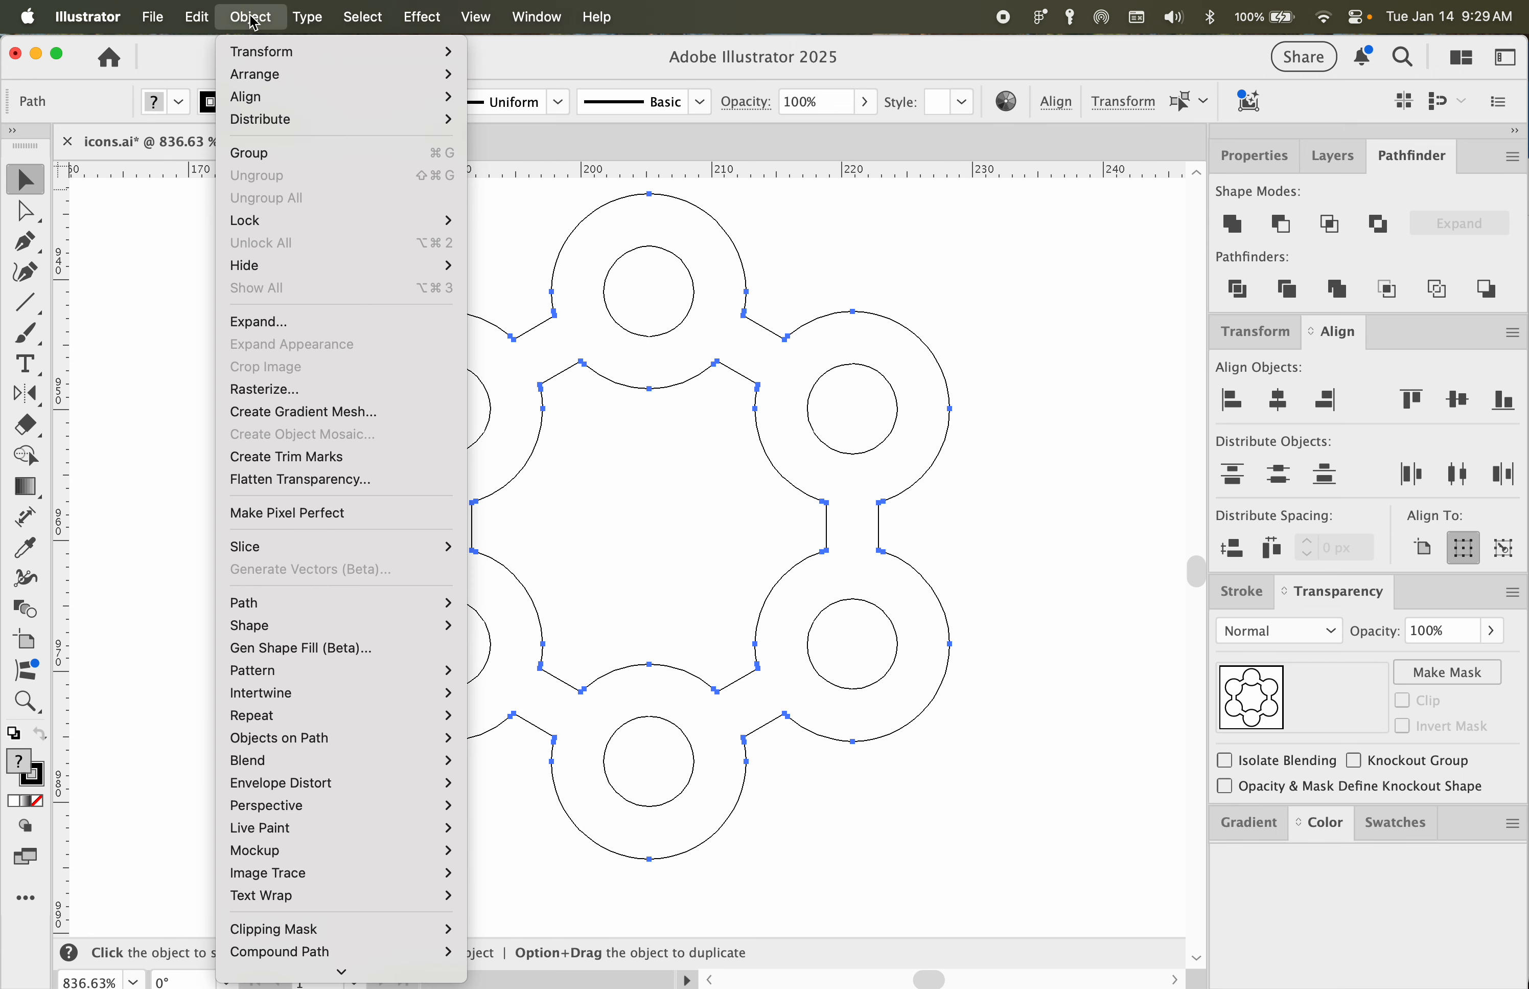
mouse_move(275, 554)
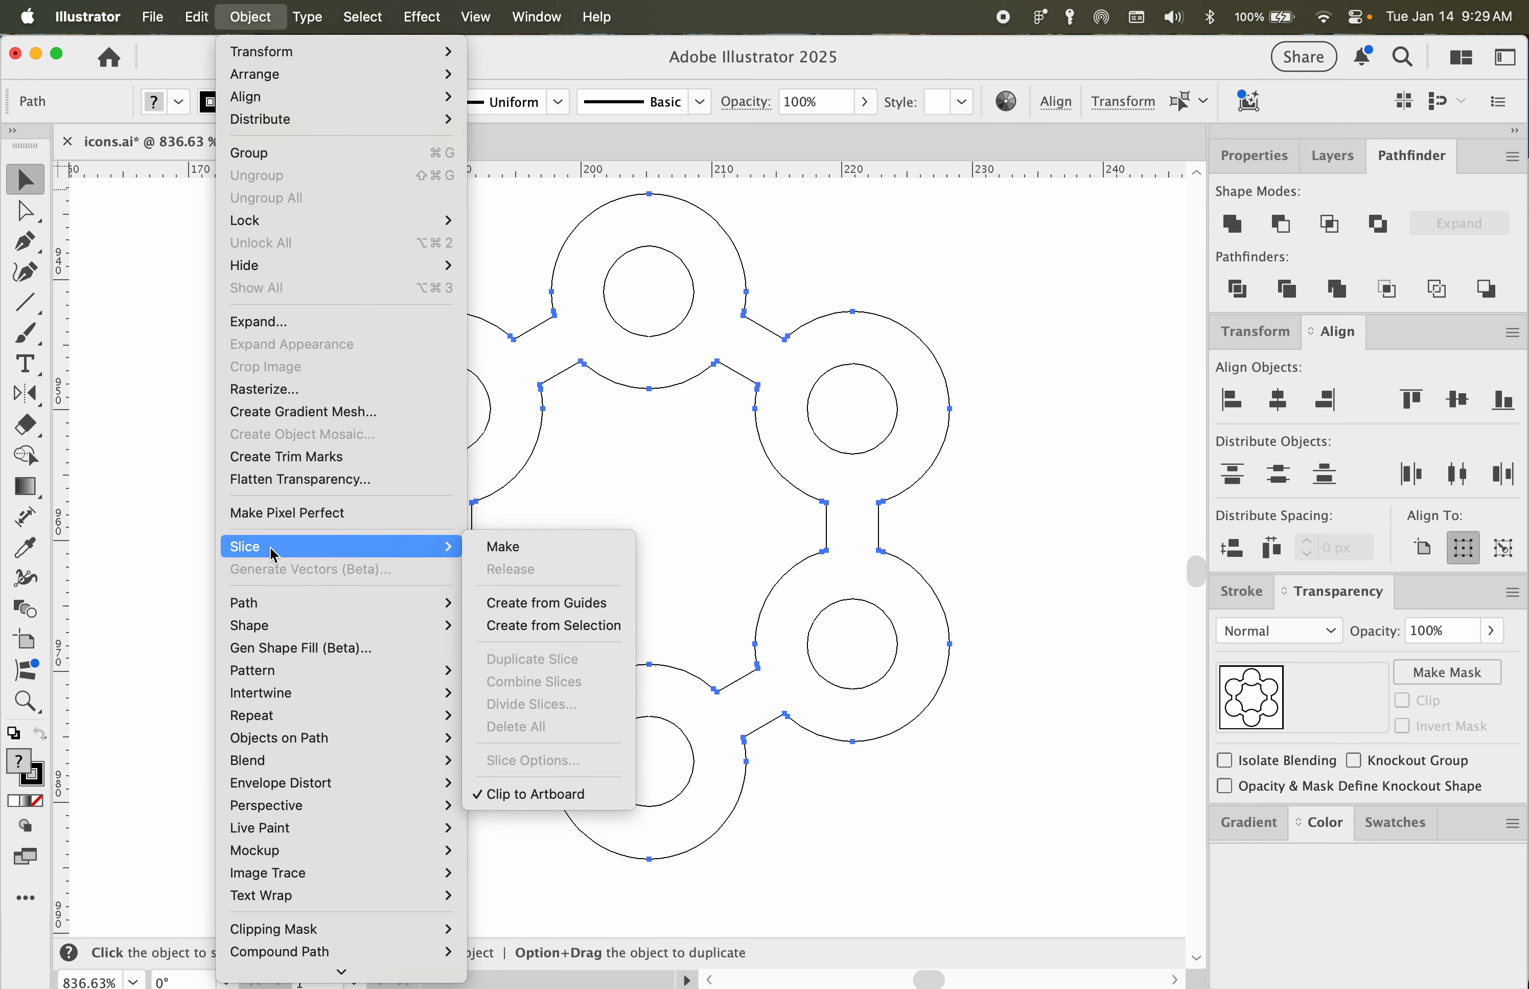
mouse_move(282, 952)
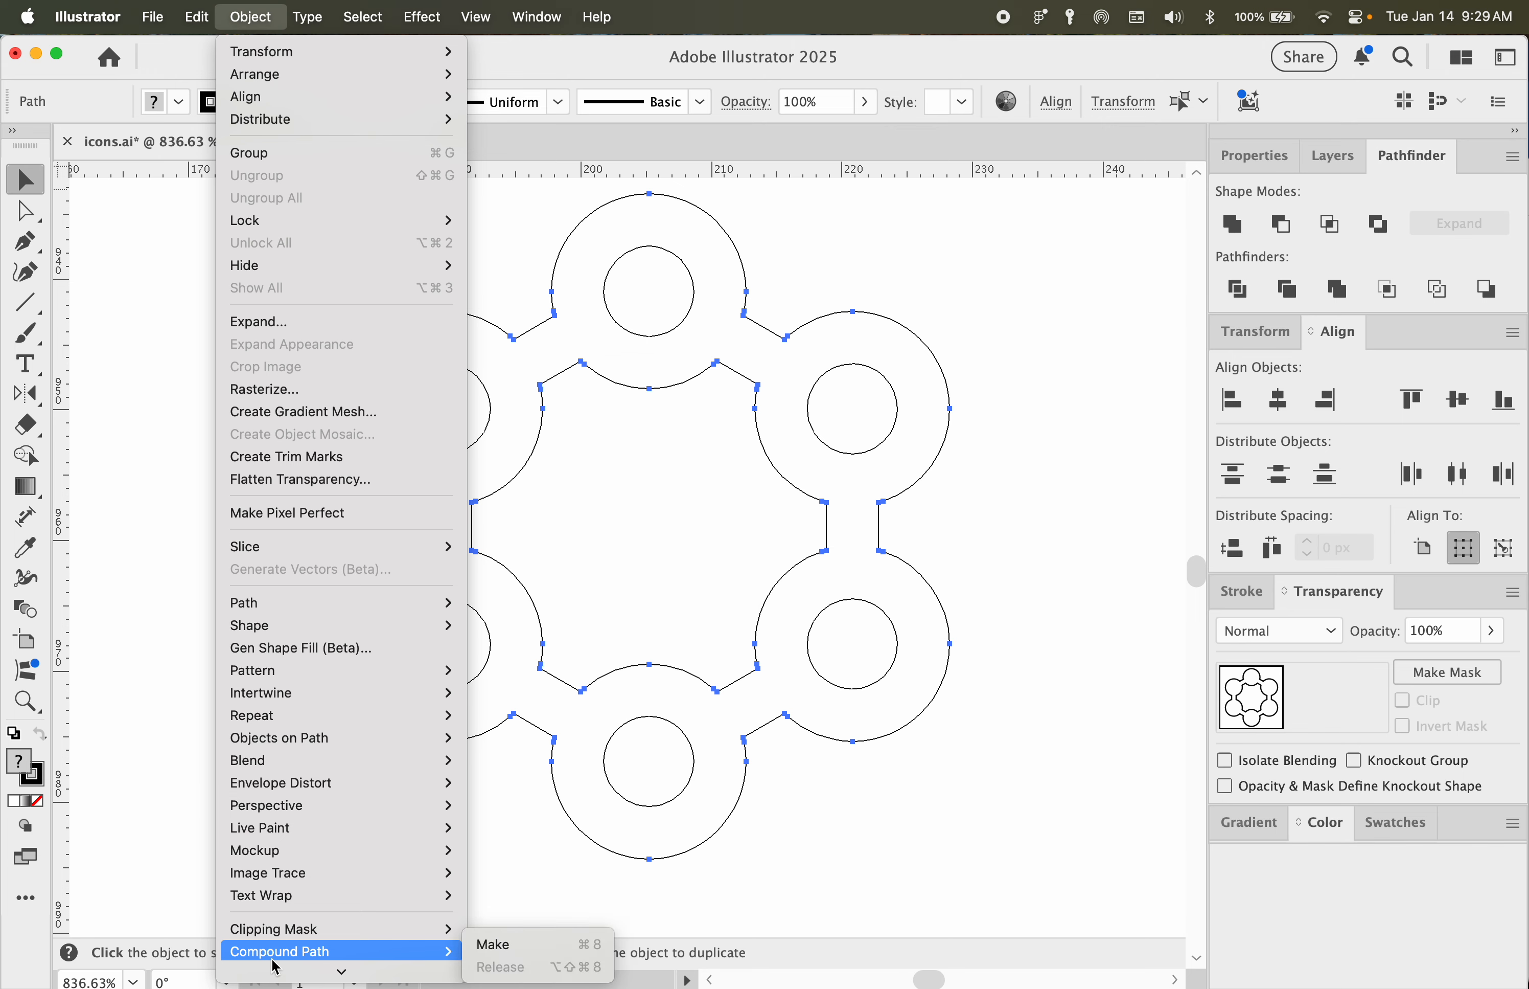
click(511, 954)
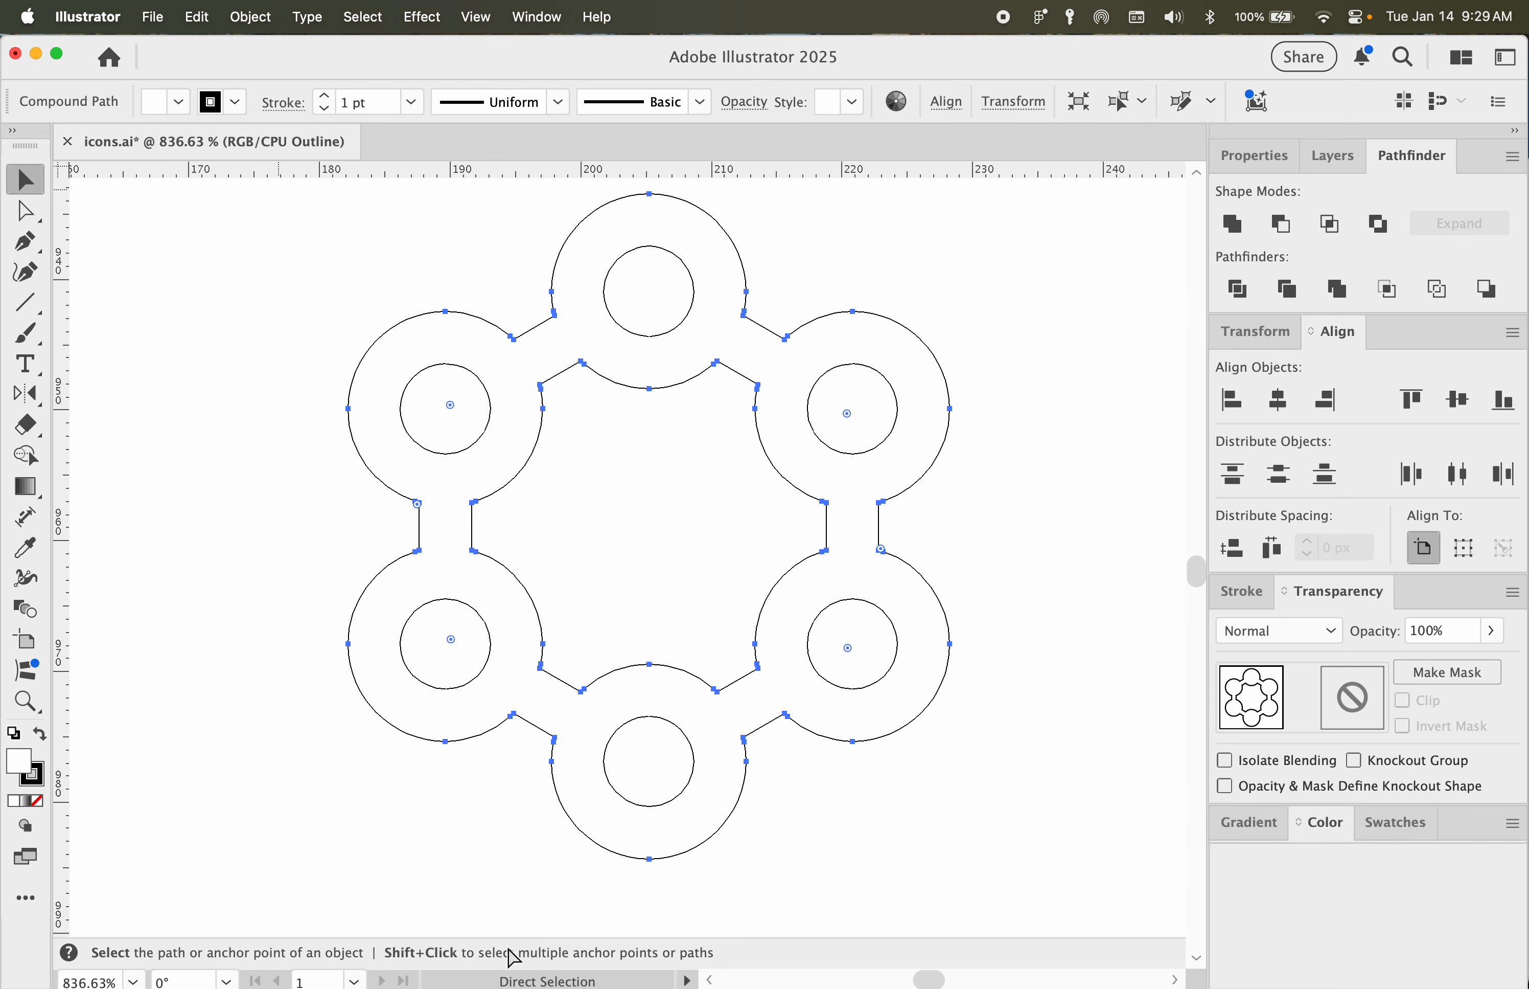
Step: In Preview mode, swap the compound path's fill and stroke colours, remove its stroke, and deselect it
key(super+y)
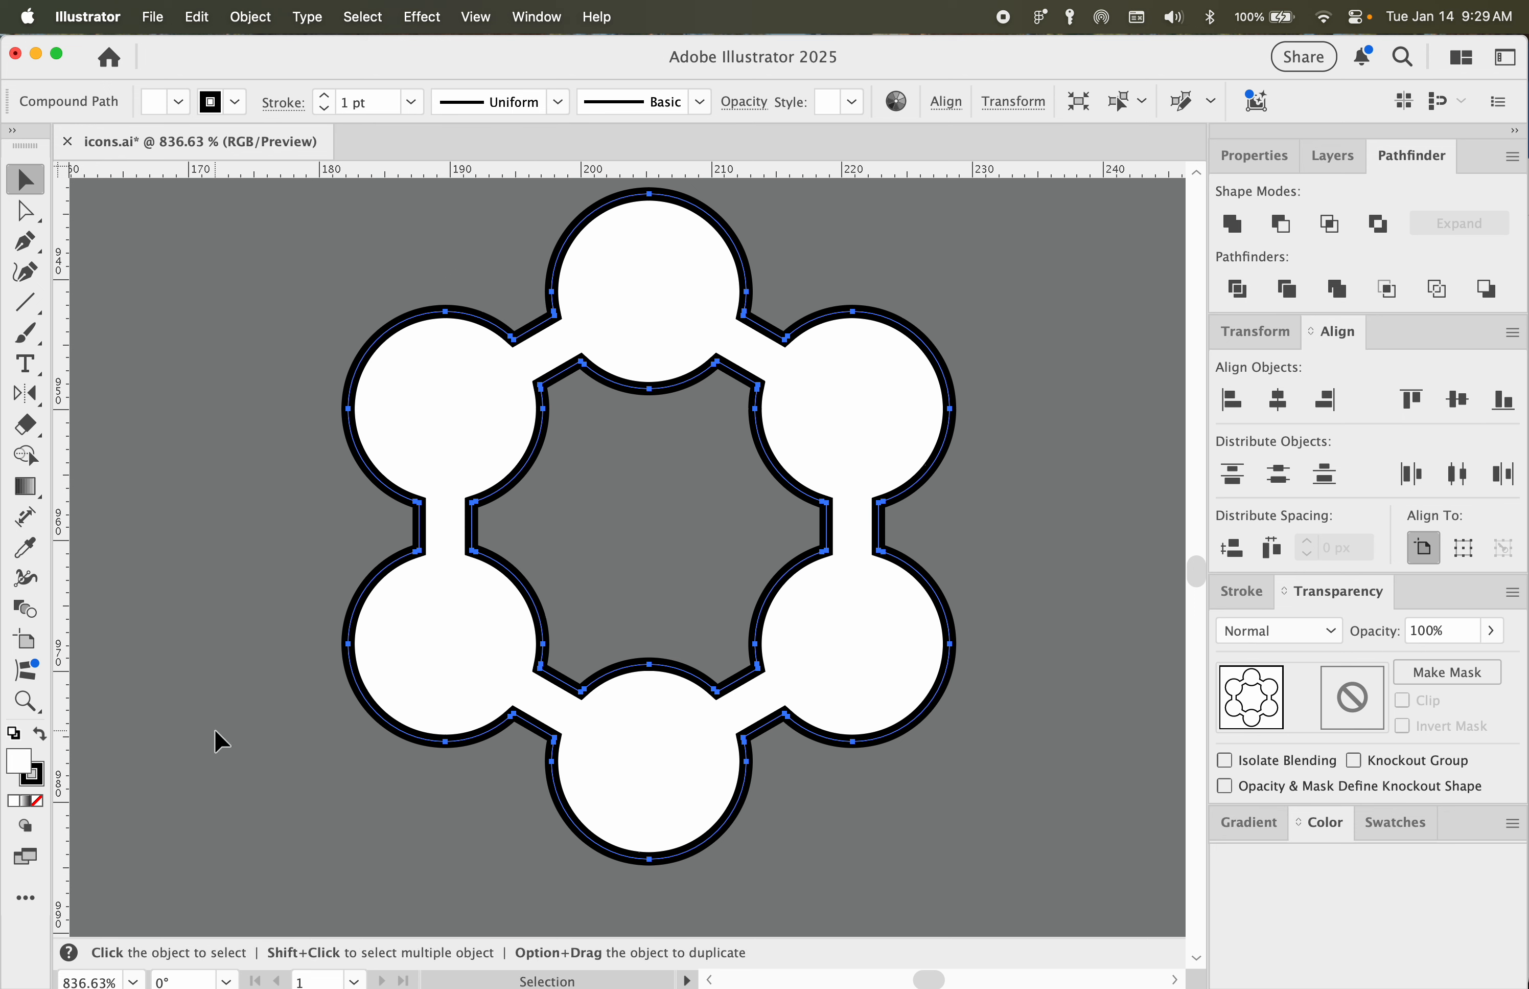
key(shift+x)
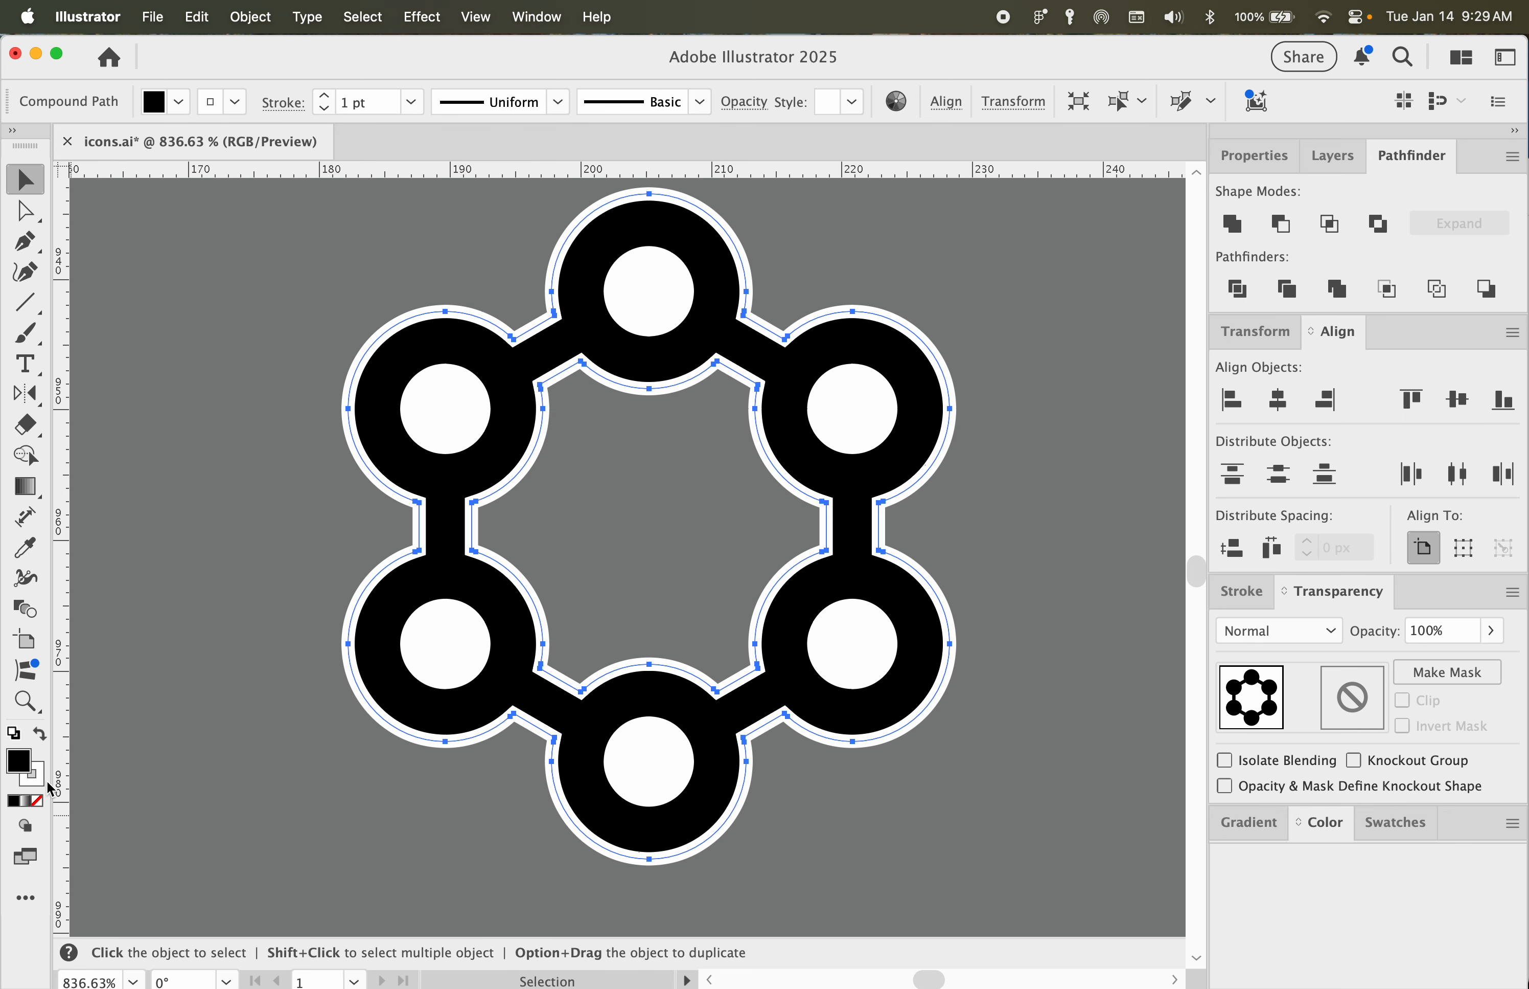
key(slash)
click(287, 450)
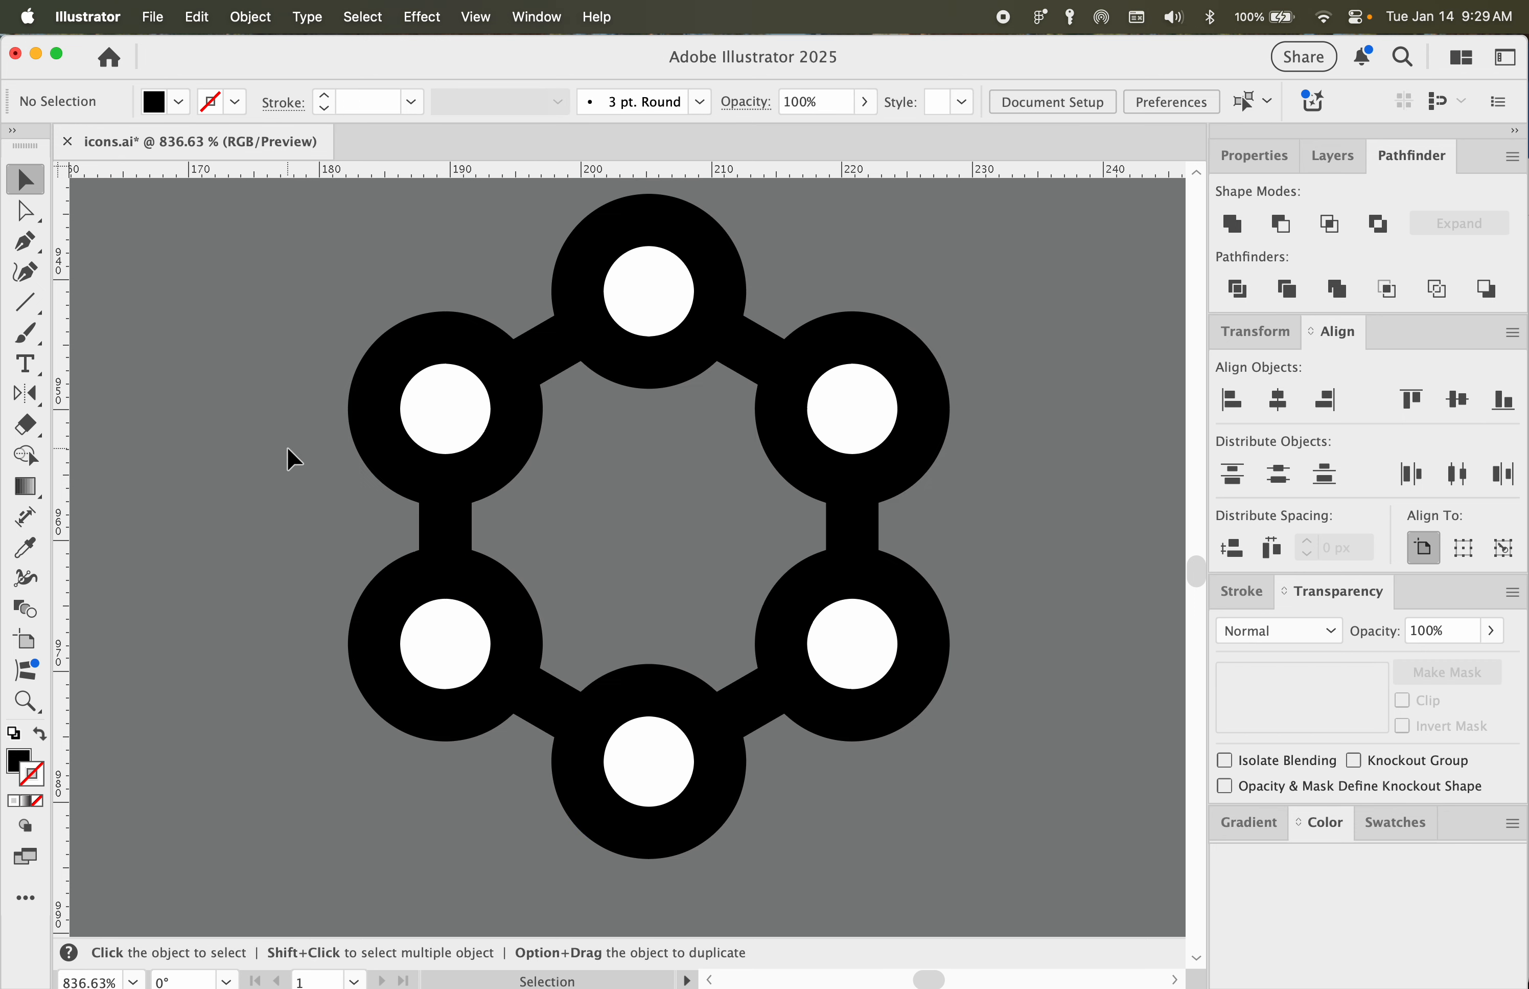